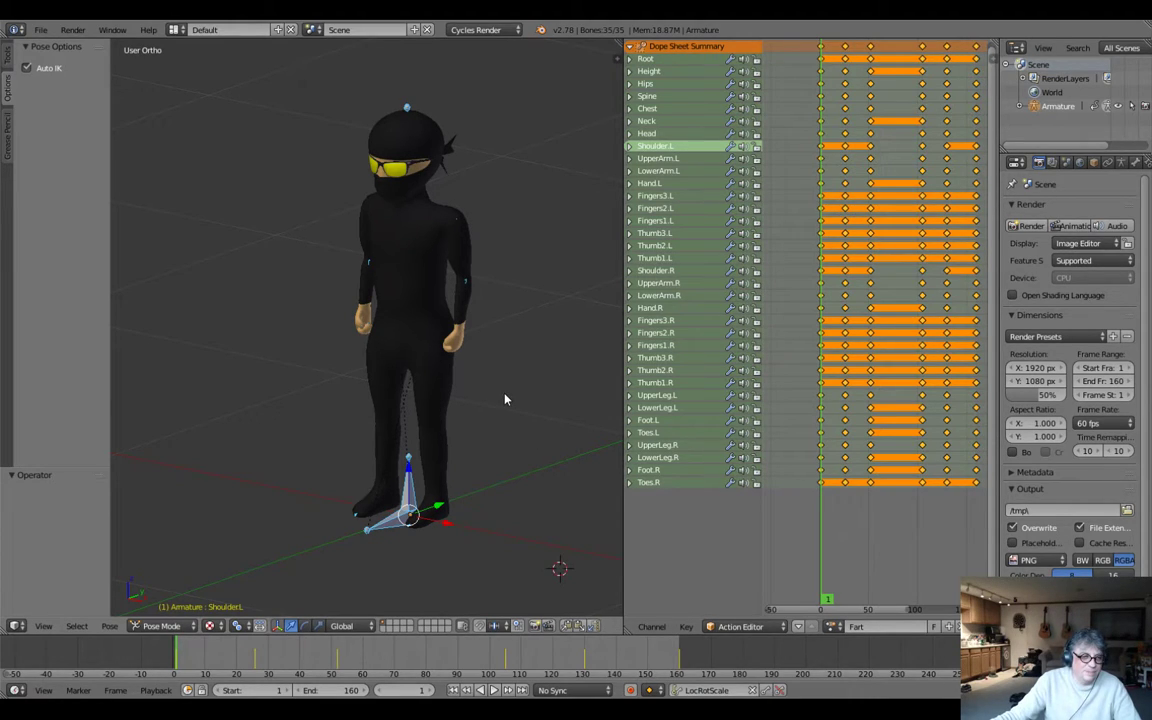
{"action": "key", "text": "g"}
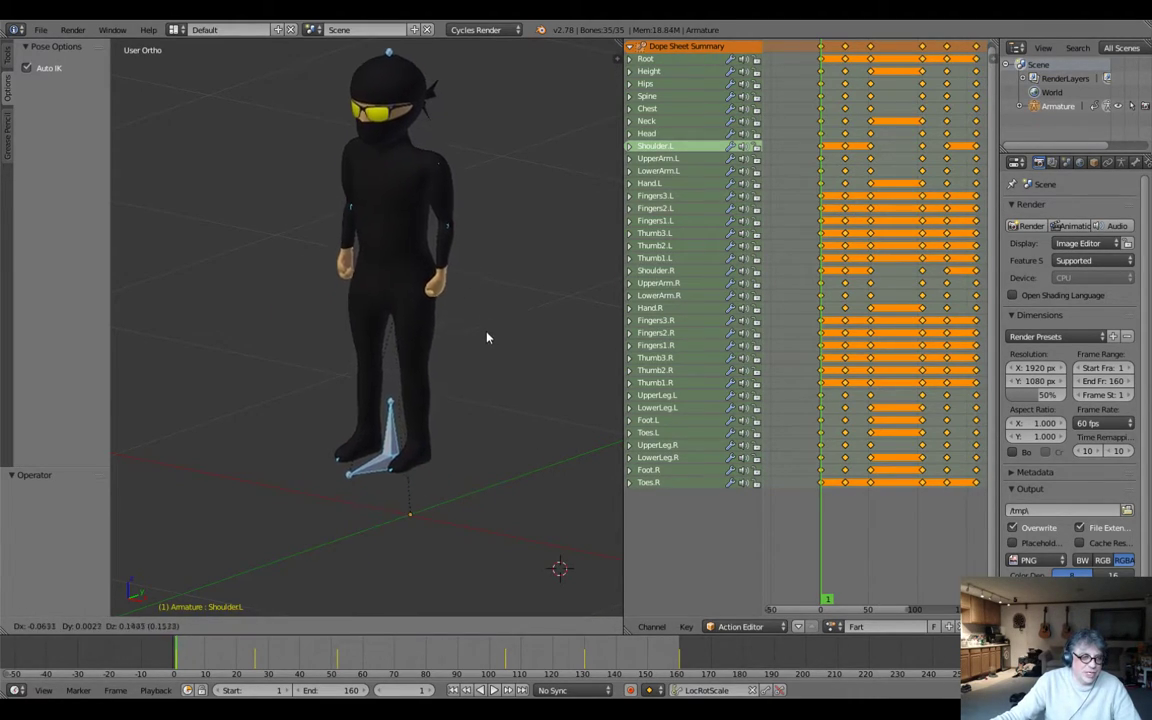
{"action": "key", "text": "Escape"}
{"action": "mouse_move", "coordinate": [494, 406]}
{"action": "middle_mouse_down"}
{"action": "mouse_move", "coordinate": [380, 378]}
{"action": "mouse_move", "coordinate": [364, 396]}
{"action": "mouse_move", "coordinate": [419, 380]}
{"action": "mouse_move", "coordinate": [401, 380]}
{"action": "mouse_move", "coordinate": [450, 396]}
{"action": "mouse_move", "coordinate": [480, 378]}
{"action": "mouse_move", "coordinate": [419, 375]}
{"action": "mouse_move", "coordinate": [522, 406]}
{"action": "mouse_move", "coordinate": [586, 375]}
{"action": "mouse_move", "coordinate": [559, 384]}
{"action": "mouse_move", "coordinate": [581, 345]}
{"action": "mouse_move", "coordinate": [543, 327]}
{"action": "mouse_move", "coordinate": [453, 427]}
{"action": "mouse_move", "coordinate": [507, 391]}
{"action": "mouse_move", "coordinate": [474, 403]}
{"action": "middle_mouse_up"}
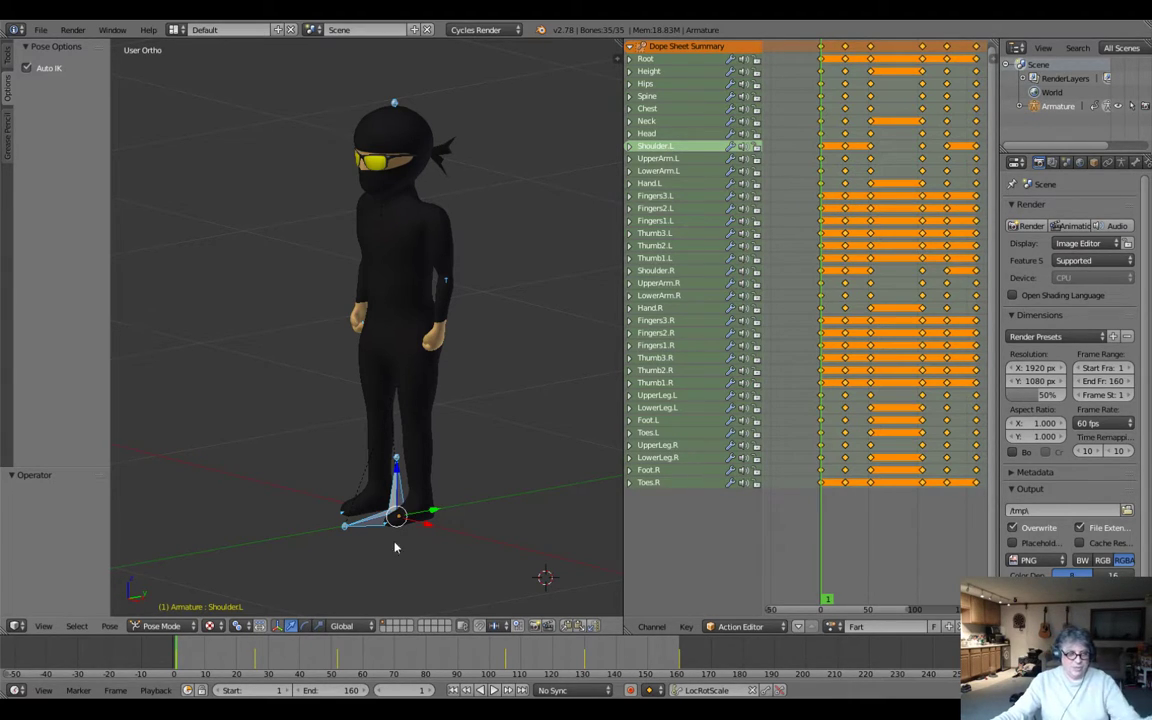
Play the Fart action and scrub through its crouched hold between roughly frames 85 and 105 to review the timing.
{"action": "left_click", "coordinate": [494, 690]}
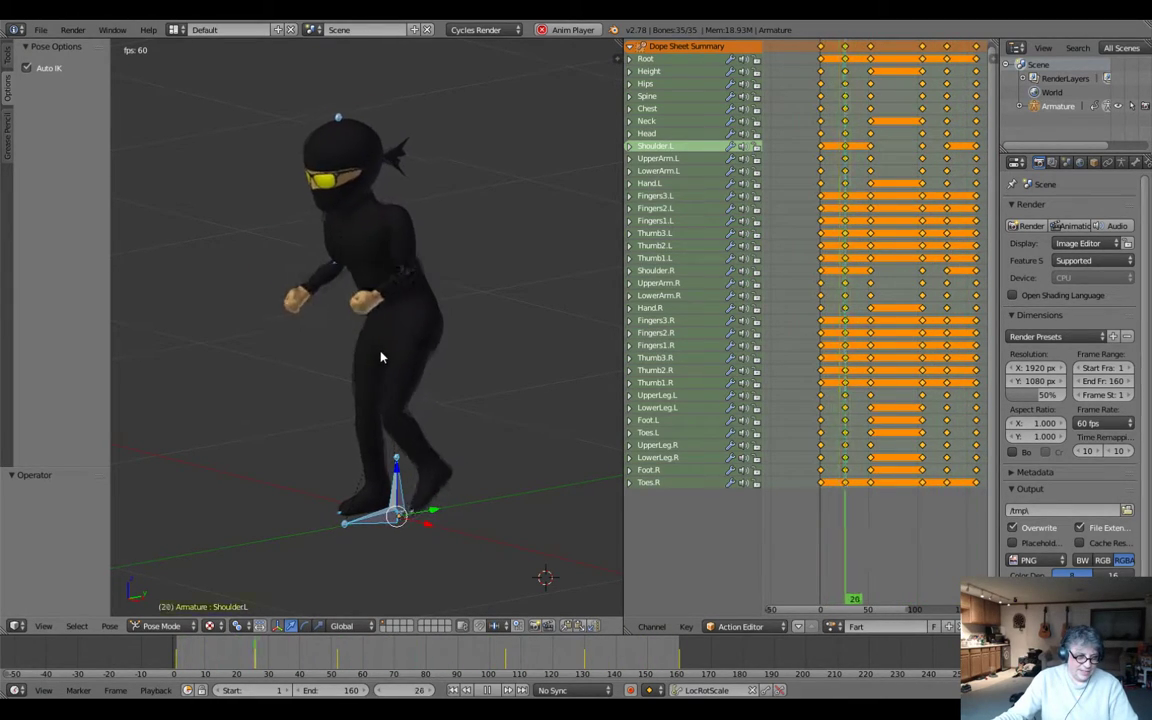
{"action": "left_click", "coordinate": [500, 692]}
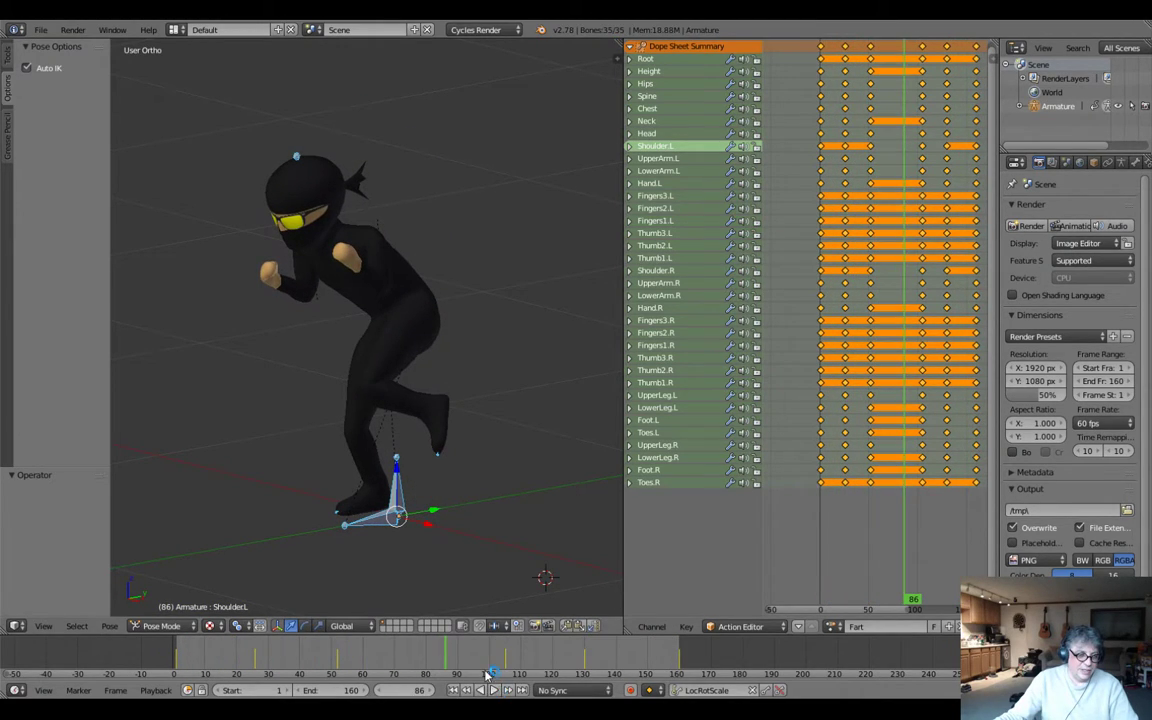
{"action": "left_click_drag", "start_coordinate": [417, 664], "coordinate": [490, 665]}
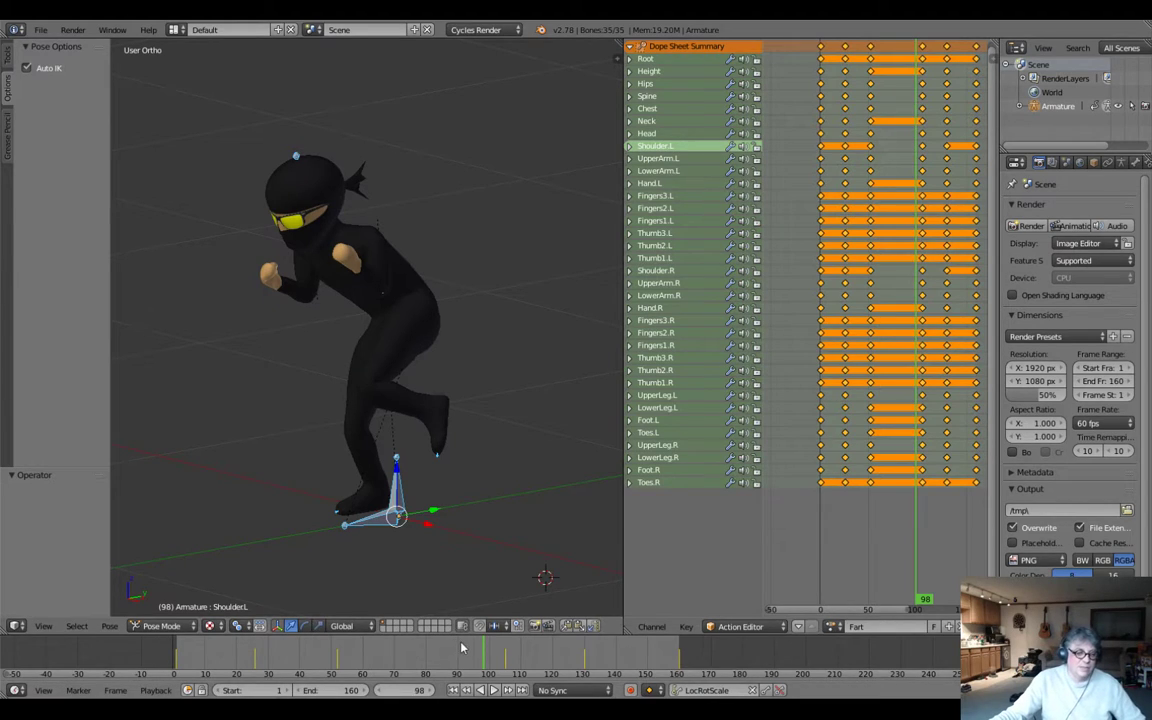
{"action": "left_click_drag", "start_coordinate": [480, 661], "coordinate": [446, 665]}
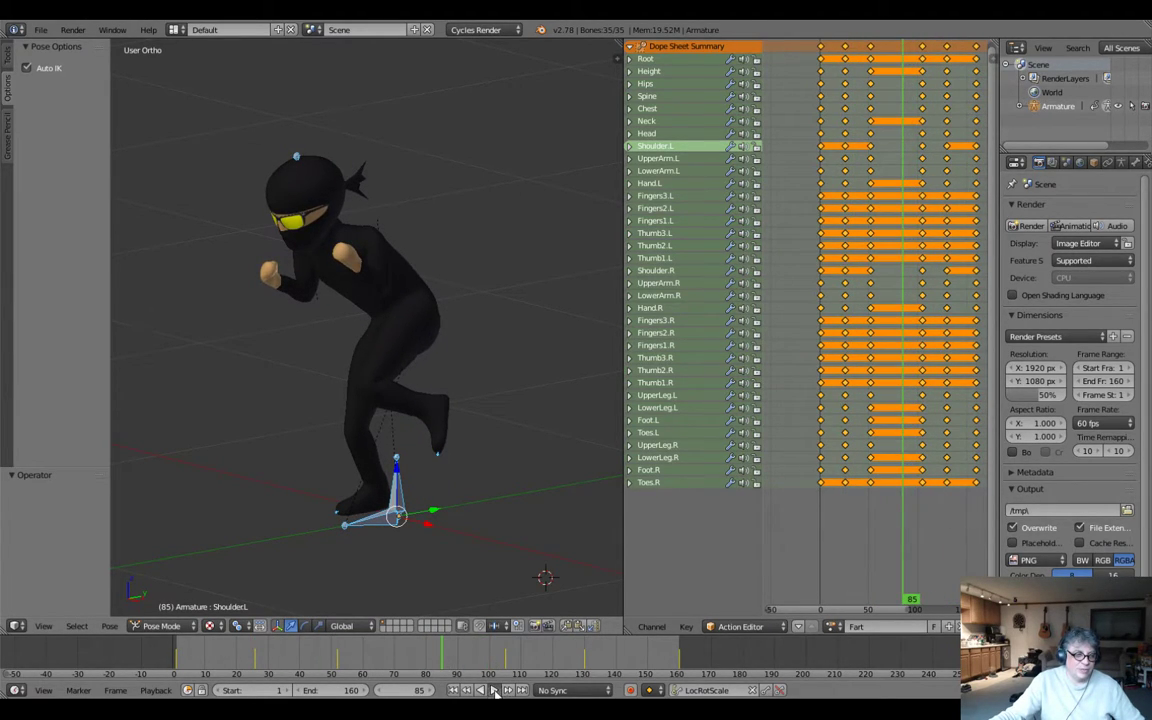
{"action": "left_click", "coordinate": [494, 691]}
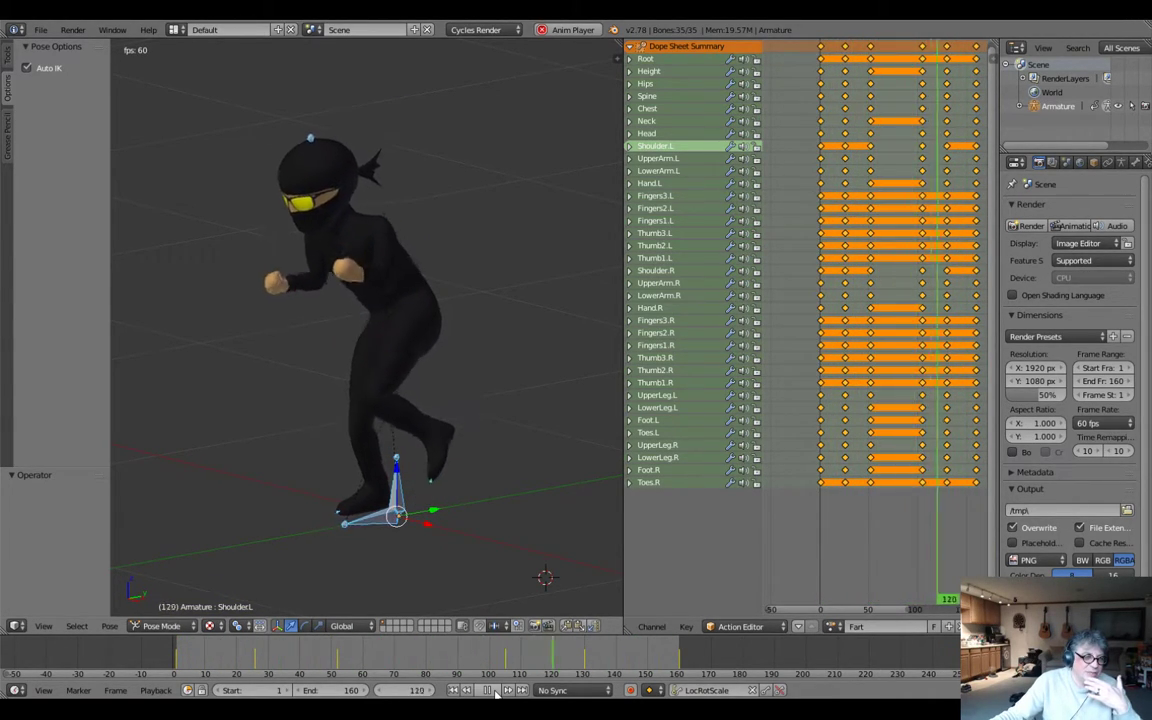
{"action": "left_click", "coordinate": [488, 690]}
{"action": "left_click_drag", "start_coordinate": [398, 668], "coordinate": [506, 668]}
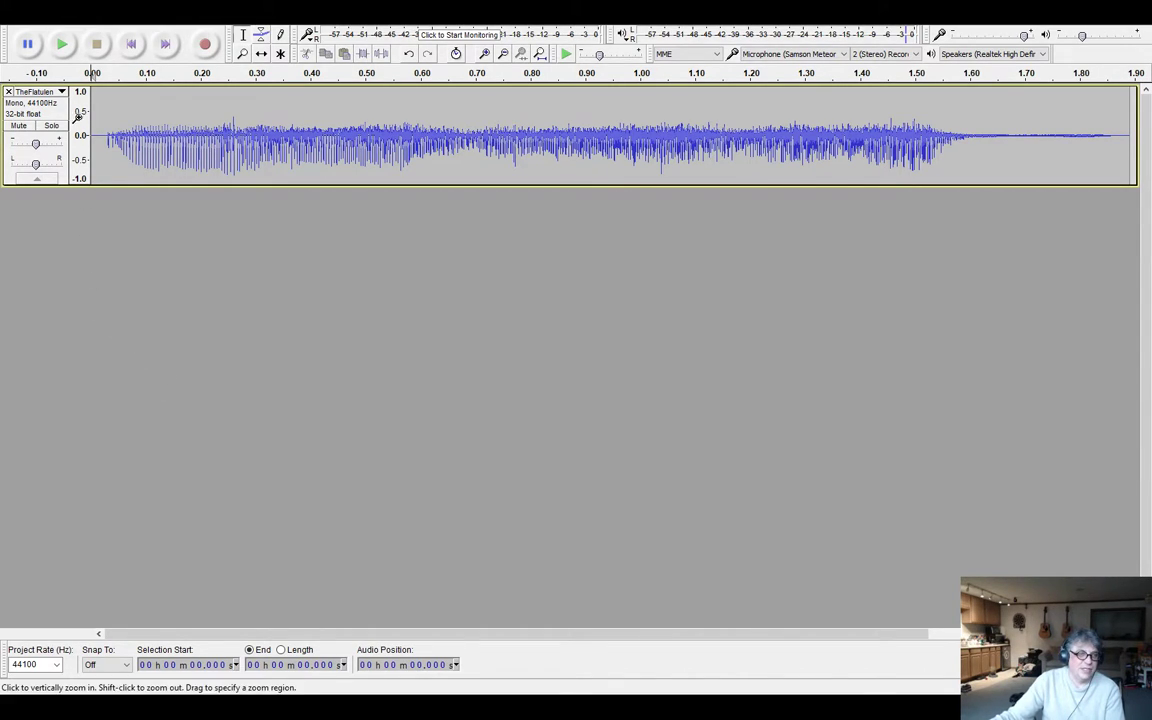
Switch to Audacity and play the sound effect clip several times to judge its length and rhythm.
{"action": "left_click", "coordinate": [63, 45]}
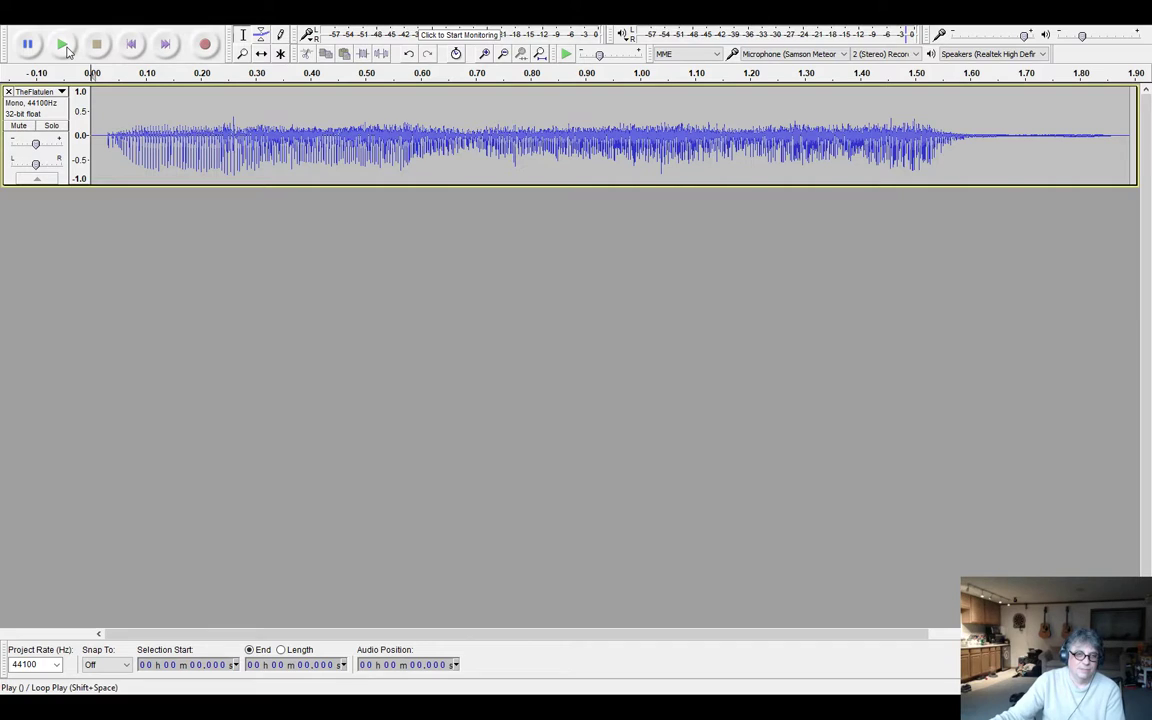
{"action": "left_click", "coordinate": [63, 45]}
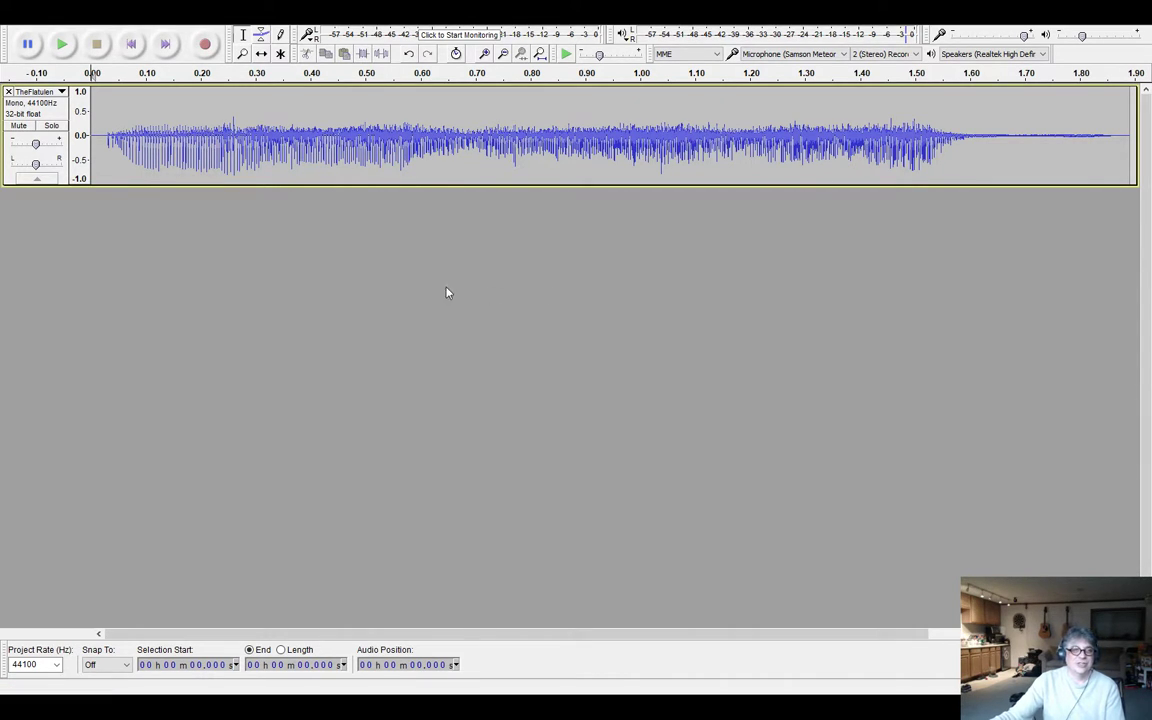
{"action": "left_click", "coordinate": [62, 45]}
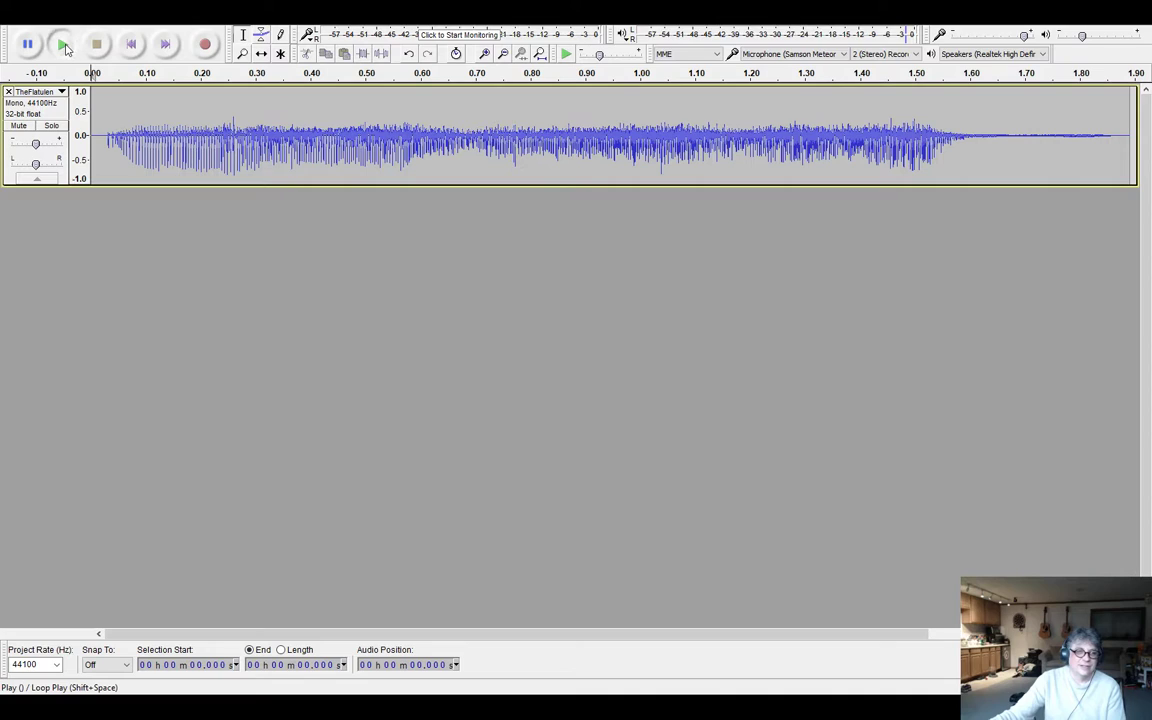
{"action": "left_click", "coordinate": [62, 45]}
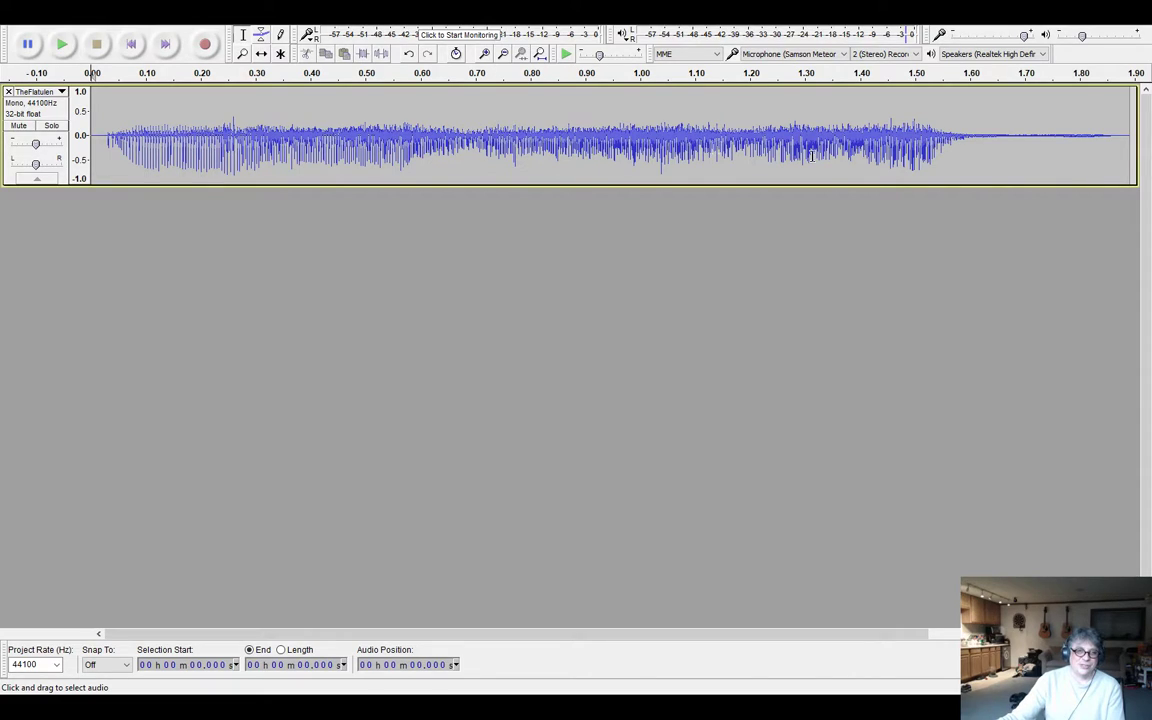
{"action": "left_click", "coordinate": [62, 45]}
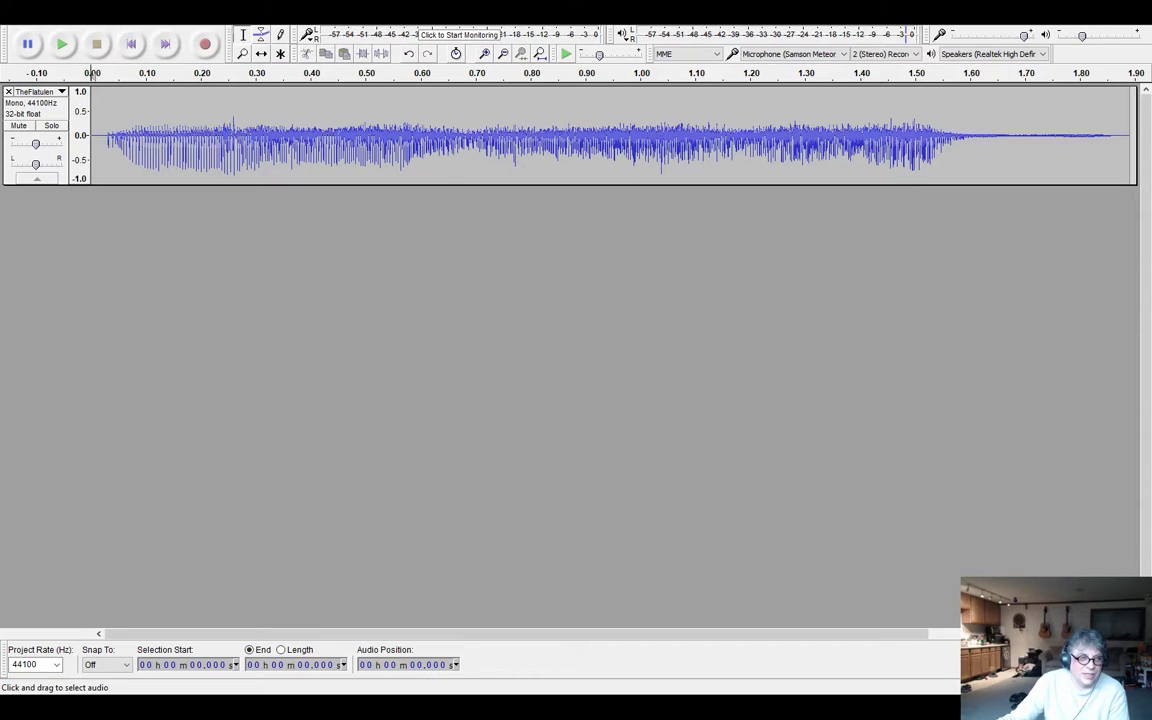
{"action": "left_click", "coordinate": [733, 287]}
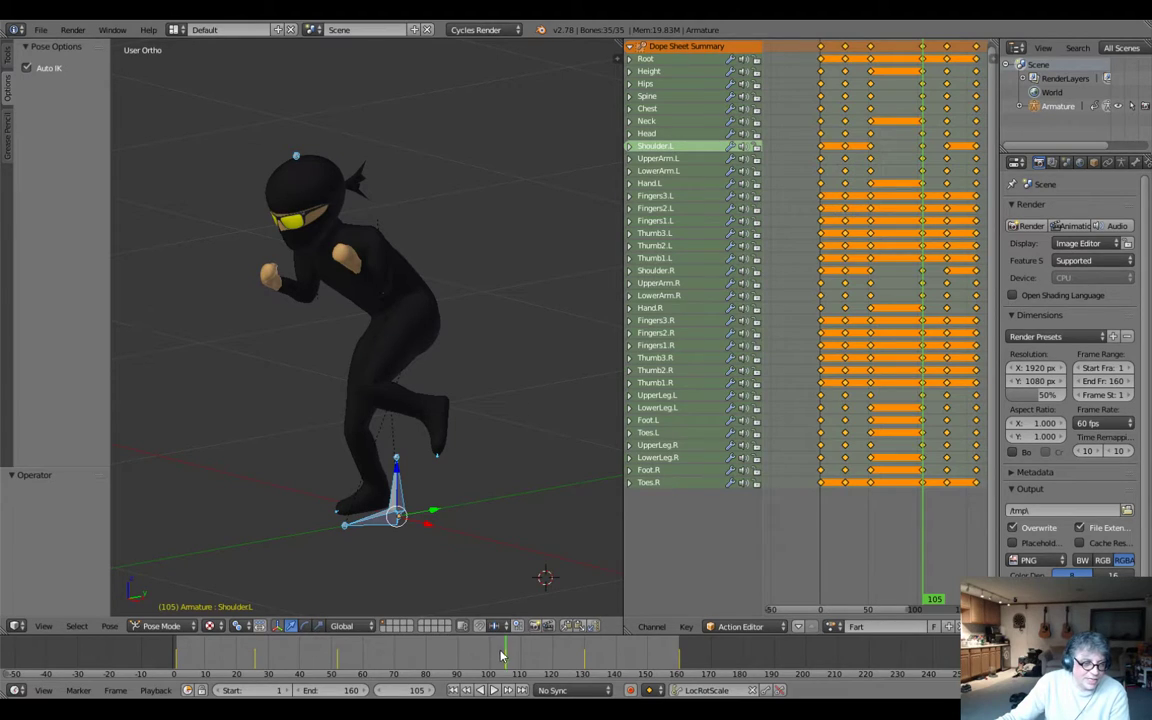
Switch back to Blender and scrub the crouched hold between frames 52 and 112 to compare it with the sound.
{"action": "mouse_move", "coordinate": [507, 658]}
{"action": "left_mouse_down"}
{"action": "mouse_move", "coordinate": [526, 660]}
{"action": "mouse_move", "coordinate": [331, 664]}
{"action": "mouse_move", "coordinate": [507, 667]}
{"action": "left_mouse_up"}
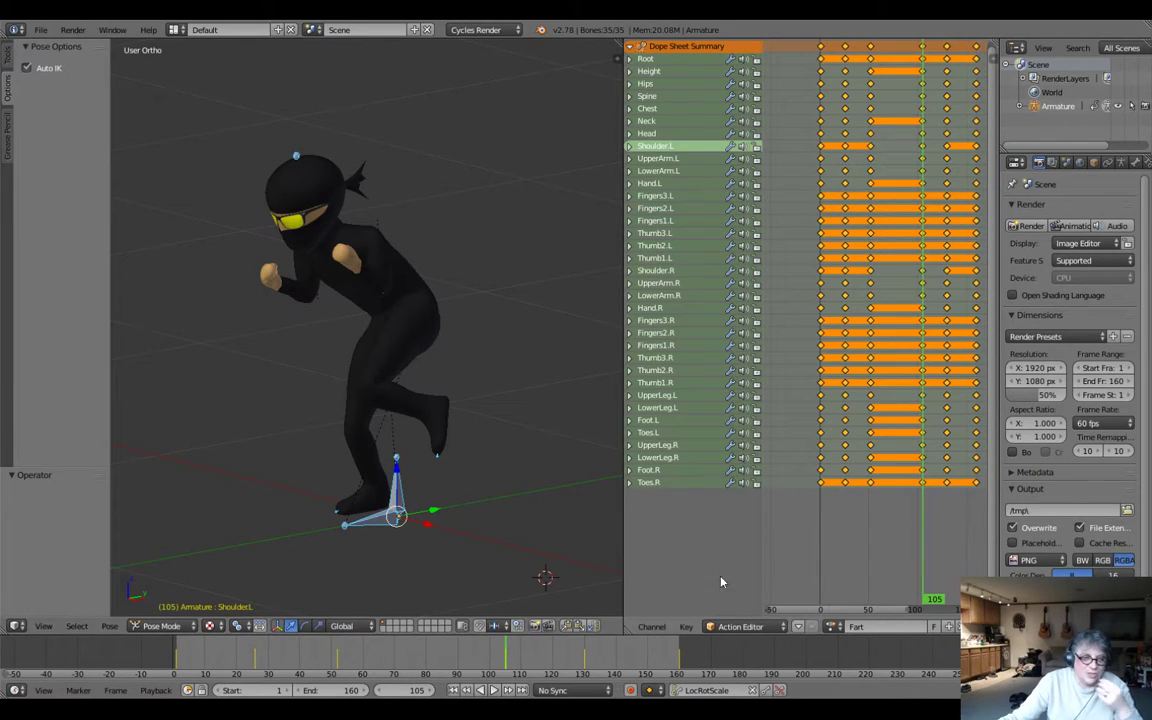
{"action": "left_click_drag", "start_coordinate": [362, 670], "coordinate": [340, 670]}
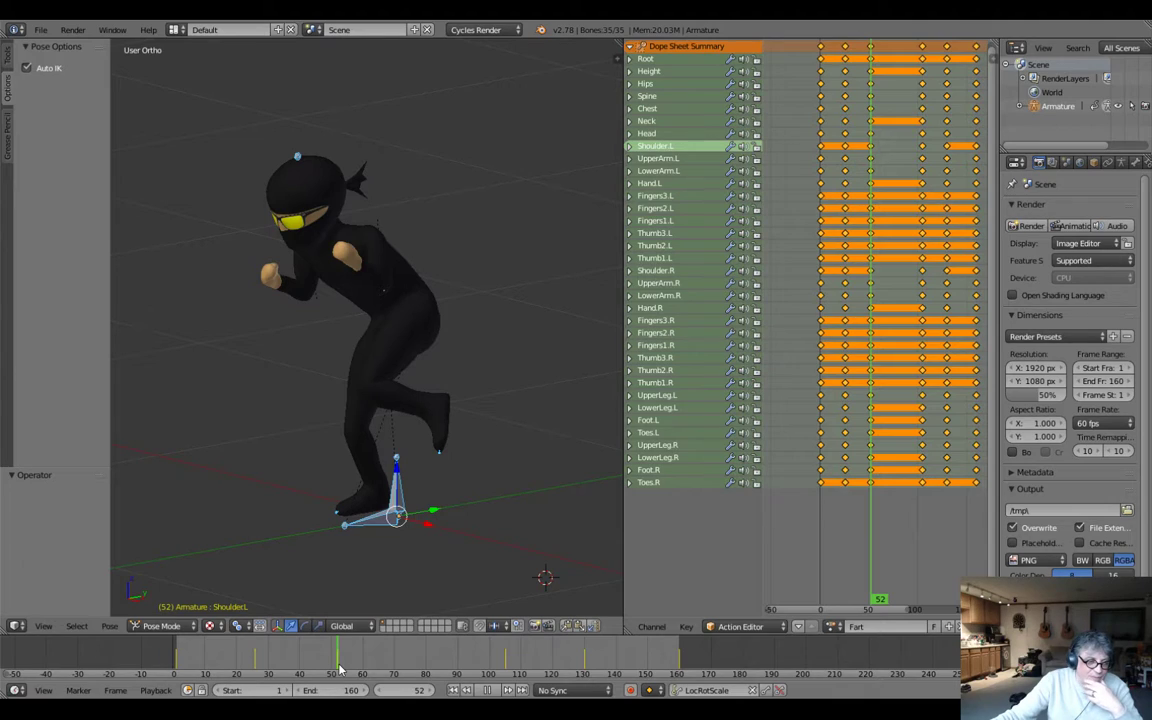
{"action": "left_click_drag", "start_coordinate": [340, 670], "coordinate": [529, 659]}
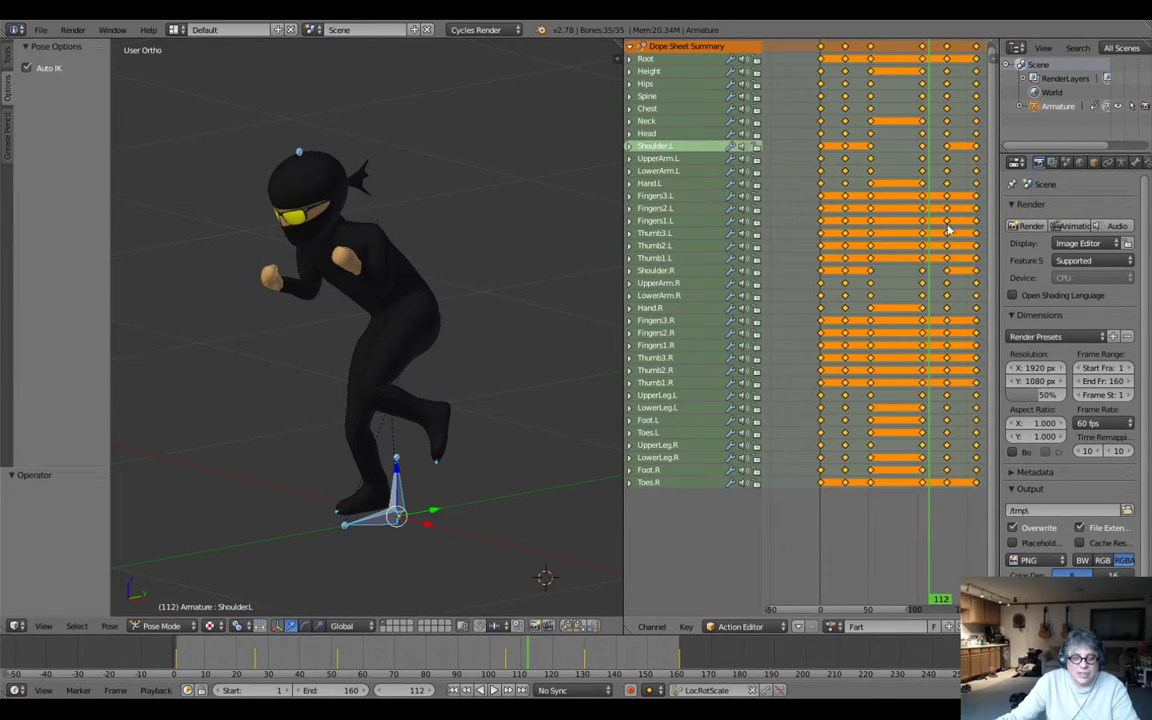
Select only the last three keyframe columns for all bones and shift them 7 frames forward.
{"action": "left_click", "coordinate": [903, 537]}
{"action": "key", "text": "a"}
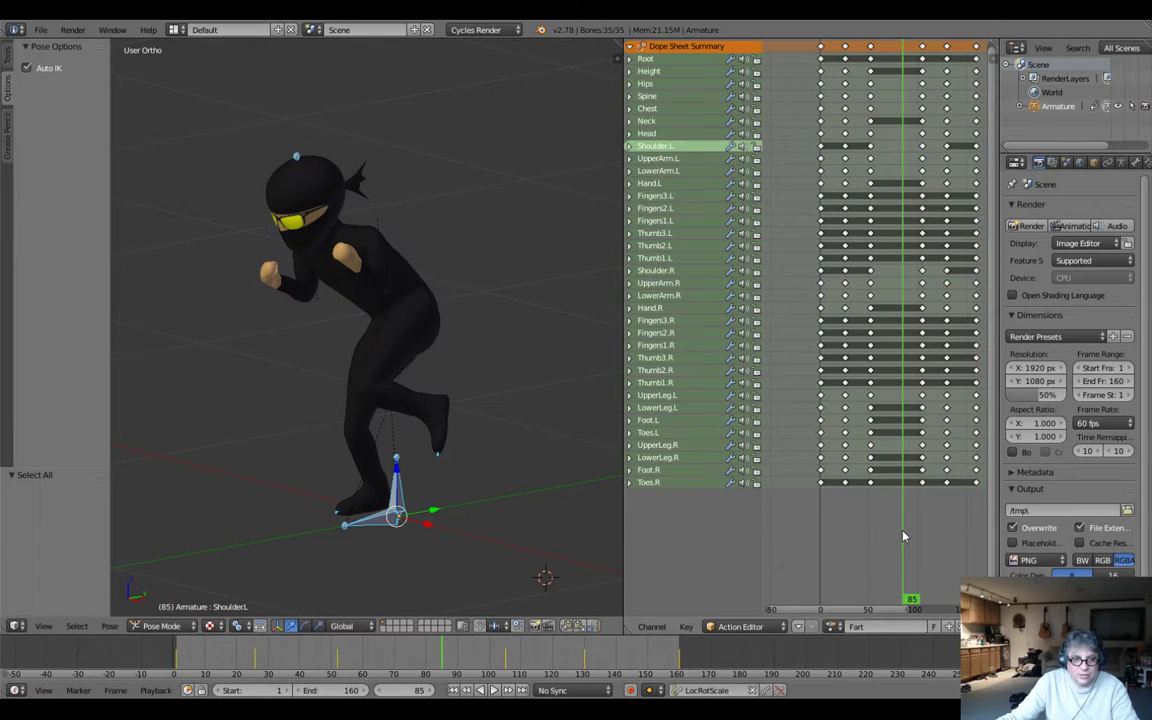
{"action": "scroll", "coordinate": [903, 537], "scroll_direction": "down", "scroll_amount": 1}
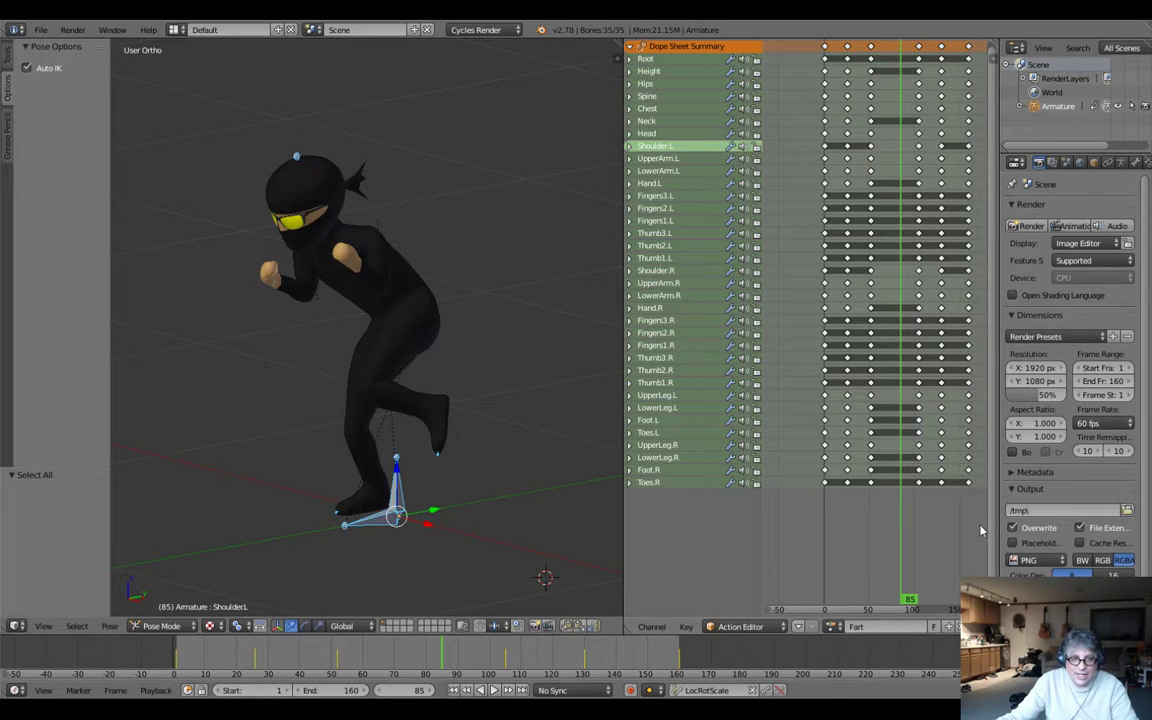
{"action": "left_click_drag", "start_coordinate": [977, 533], "coordinate": [860, 34]}
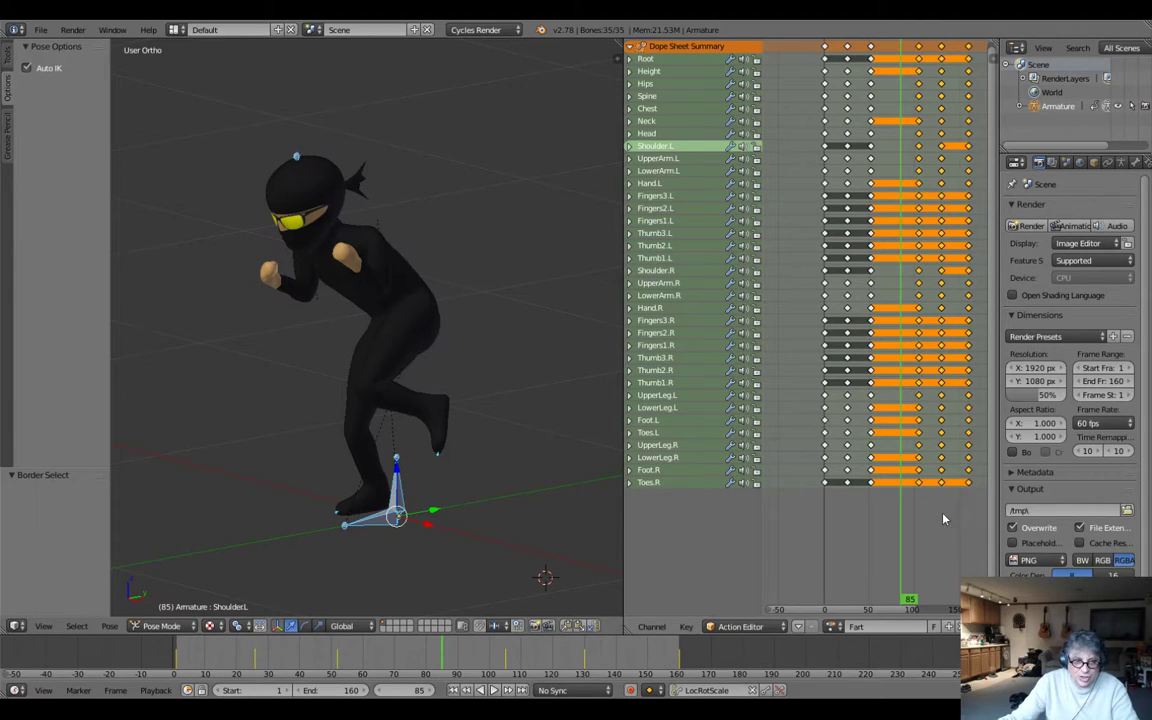
{"action": "key", "text": "g"}
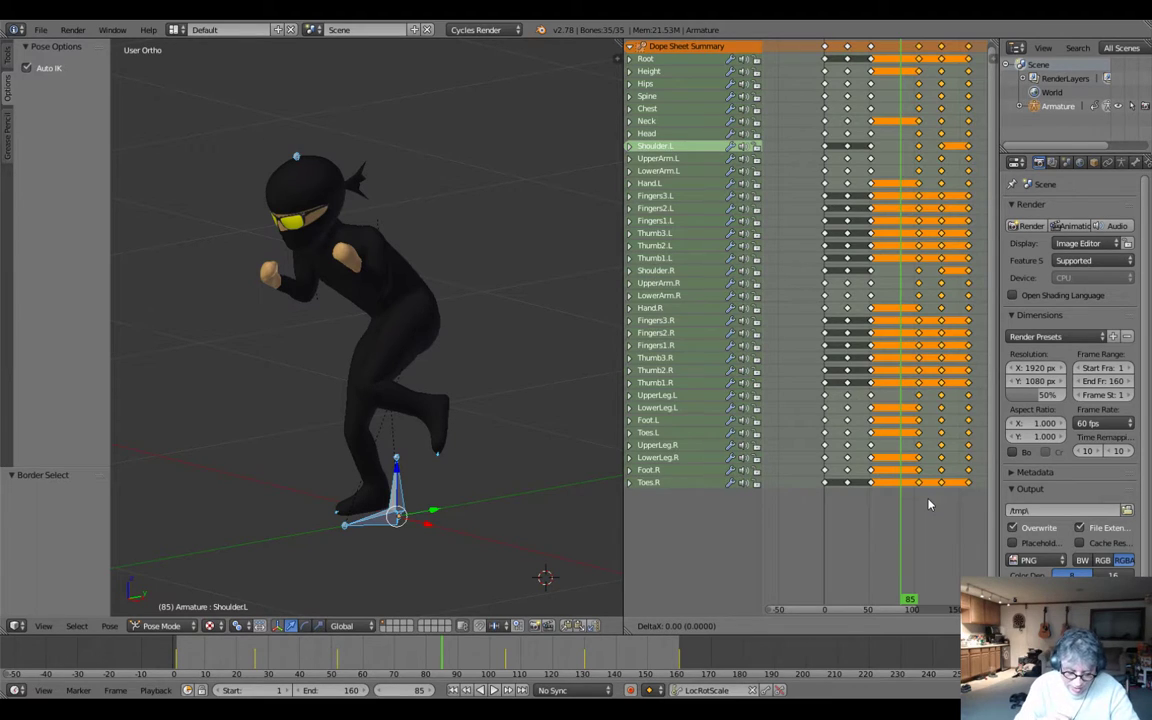
{"action": "type", "text": "7"}
{"action": "key", "text": "Return"}
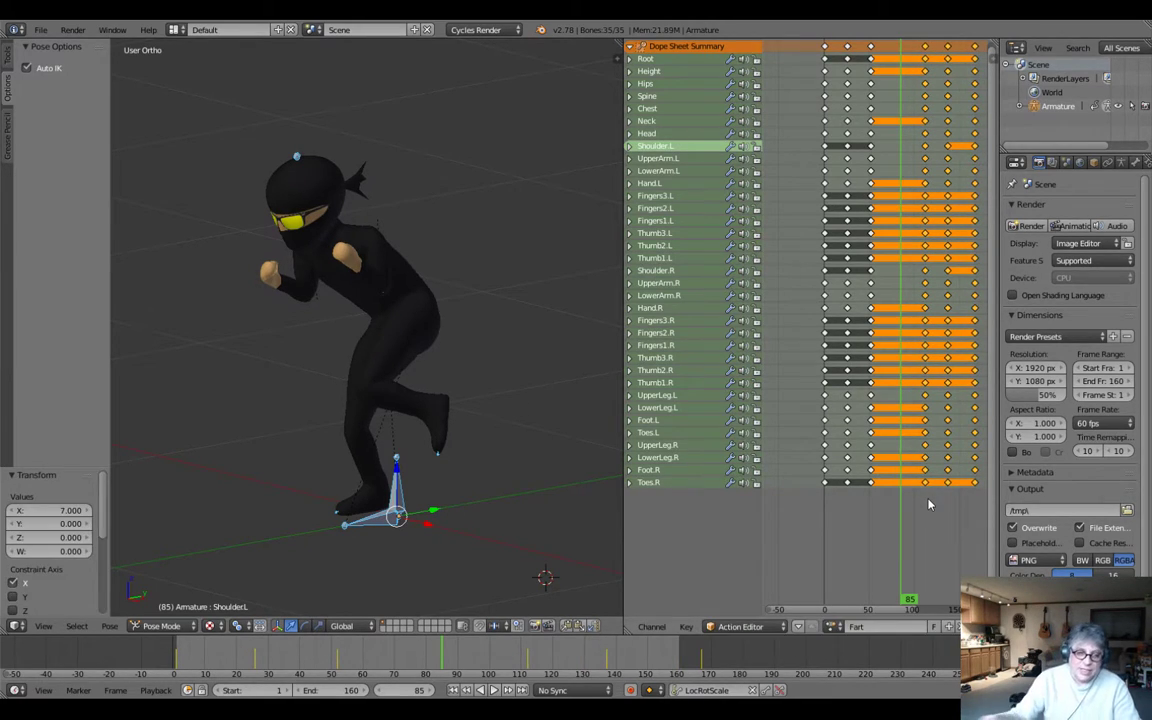
Check the lengthened hold at frame 112 and scrub back to frame 80 to find its midpoint.
{"action": "left_click_drag", "start_coordinate": [924, 527], "coordinate": [926, 533]}
{"action": "key", "text": "alt+a"}
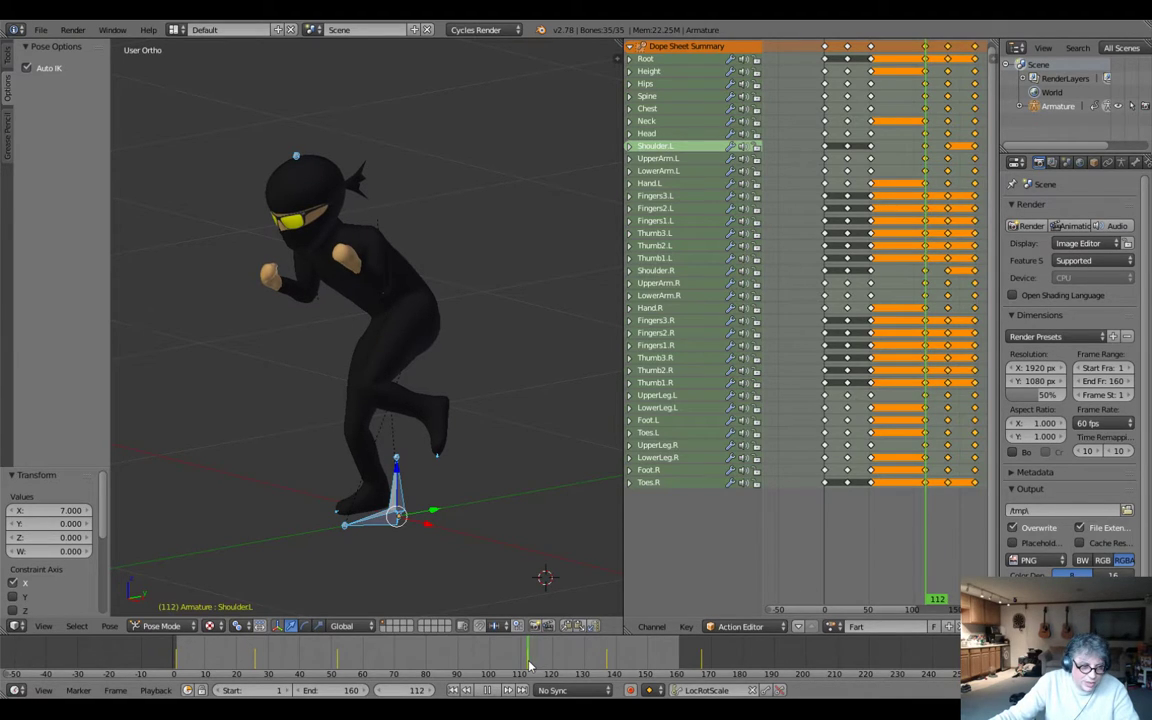
{"action": "key", "text": "alt+a"}
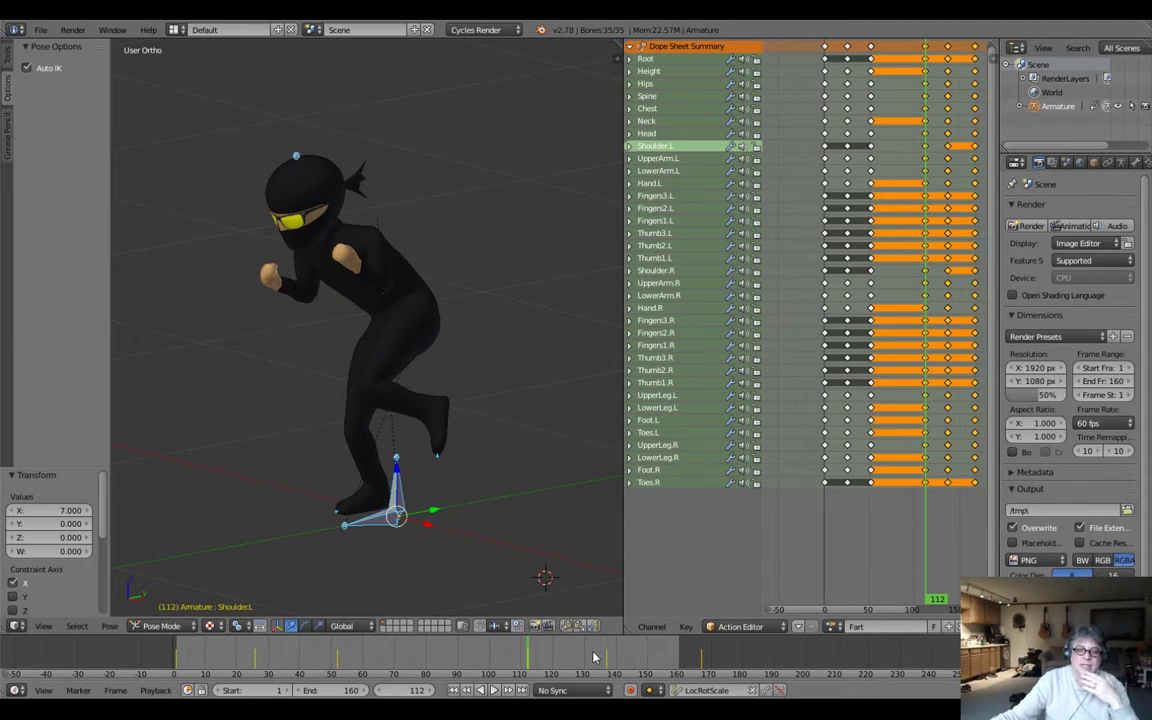
{"action": "left_click_drag", "start_coordinate": [913, 548], "coordinate": [926, 574]}
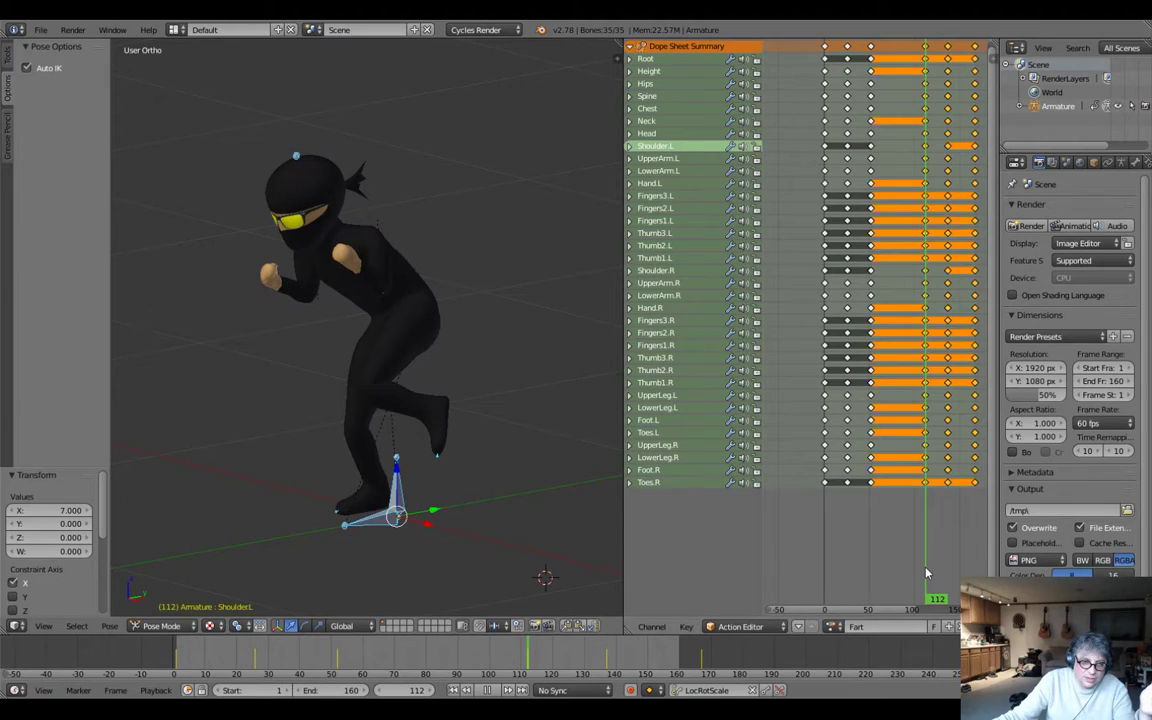
{"action": "left_click_drag", "start_coordinate": [926, 573], "coordinate": [897, 588]}
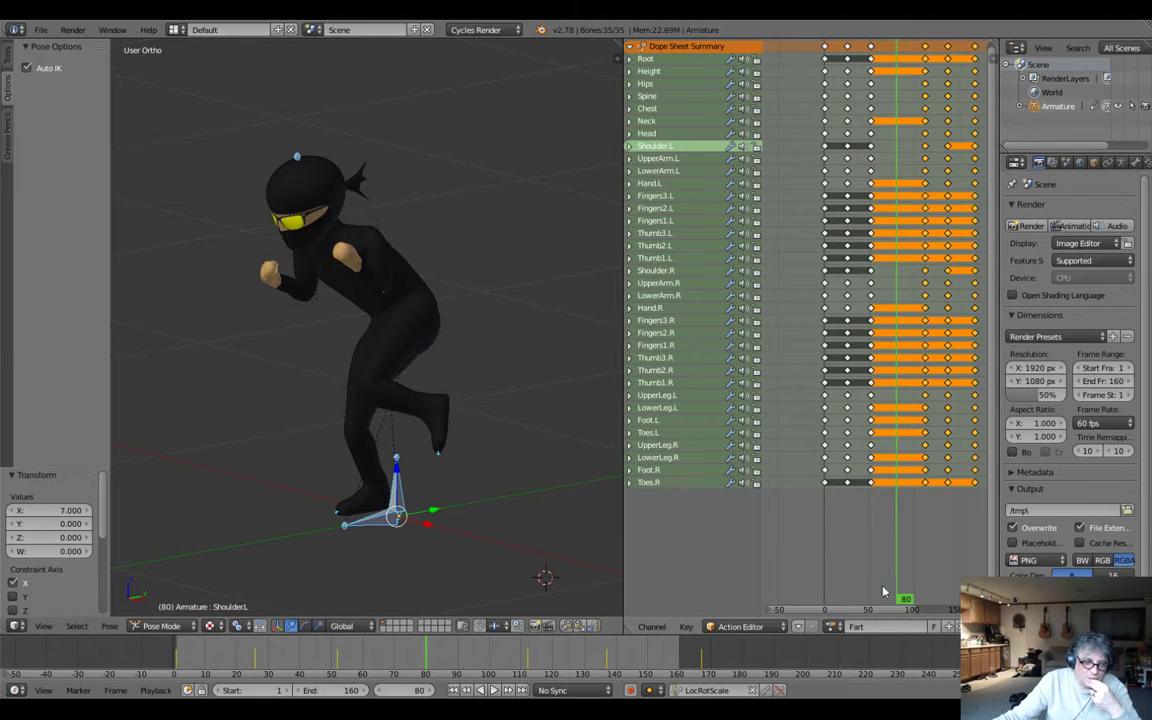
Insert LocRotScale keyframes for all bones at frame 82 and copy that keyframe column.
{"action": "left_click_drag", "start_coordinate": [433, 662], "coordinate": [434, 662]}
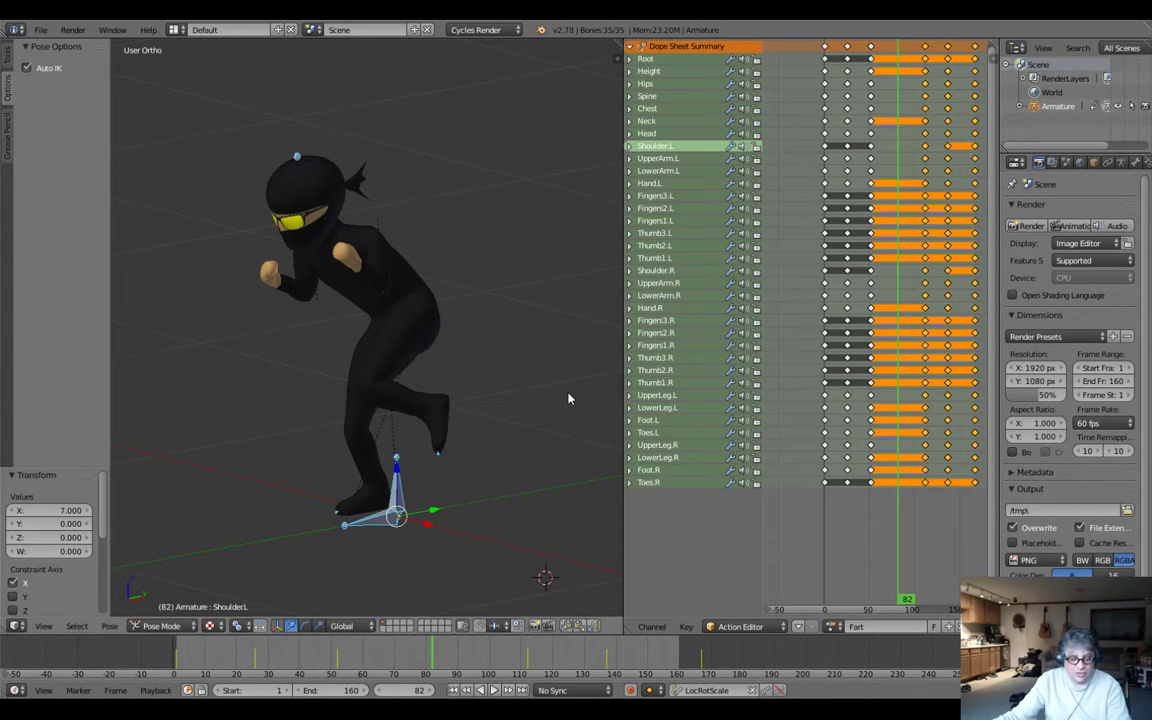
{"action": "key", "text": "a"}
{"action": "key", "text": "i"}
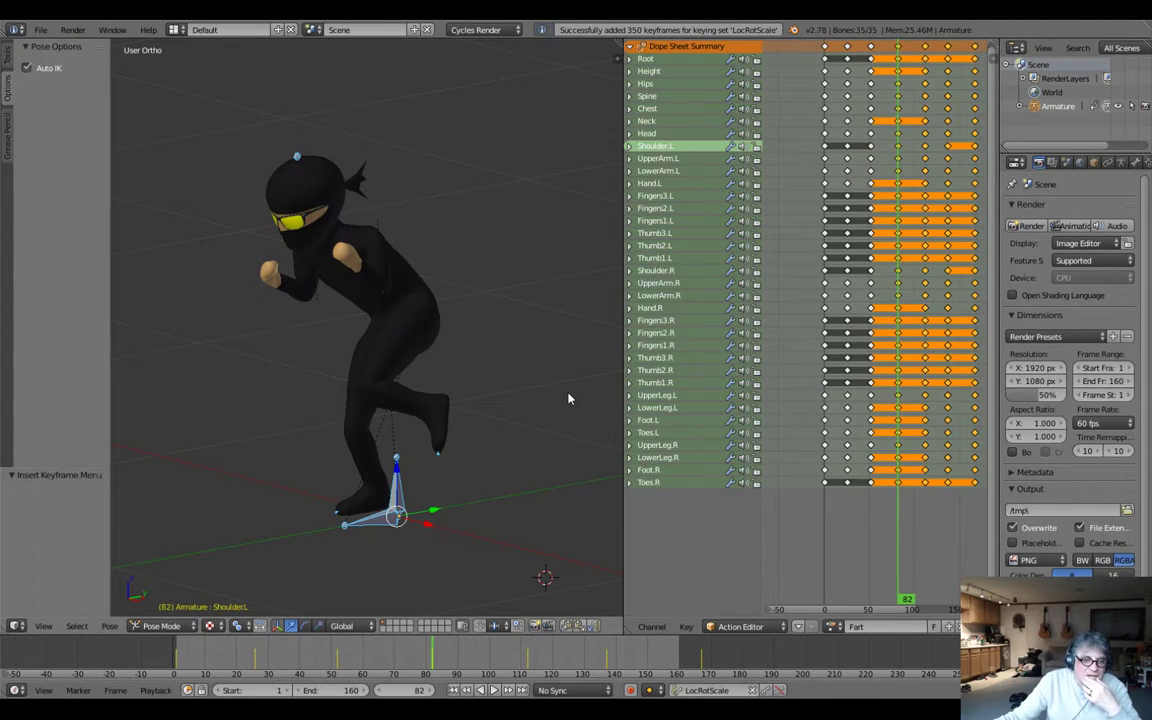
{"action": "left_click", "coordinate": [899, 47]}
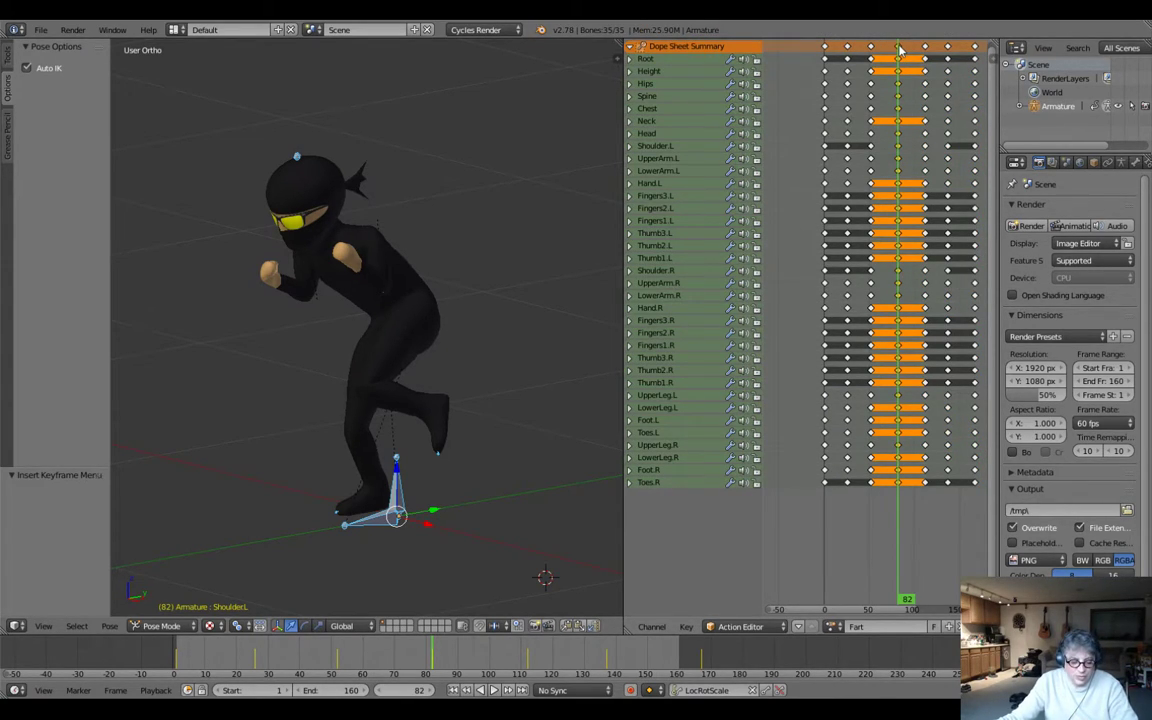
{"action": "key", "text": "ctrl+c"}
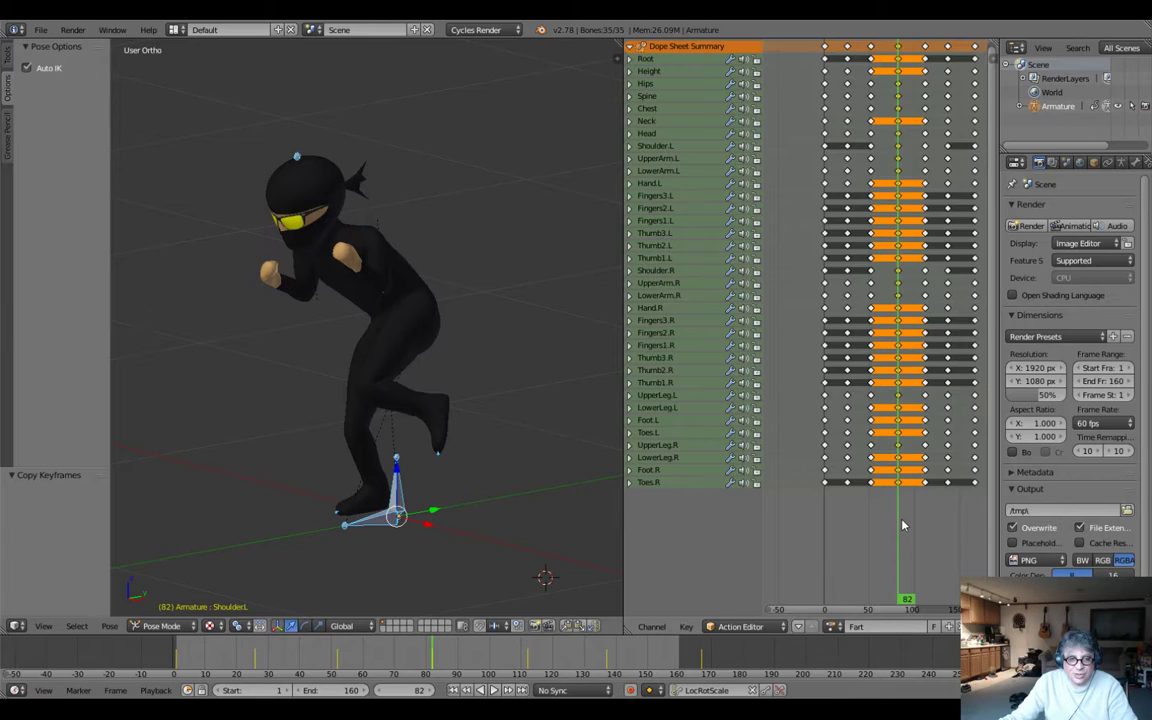
Select only the last two keyframe columns for all bones and shift them 30 frames forward.
{"action": "left_click", "coordinate": [942, 533]}
{"action": "key", "text": "a"}
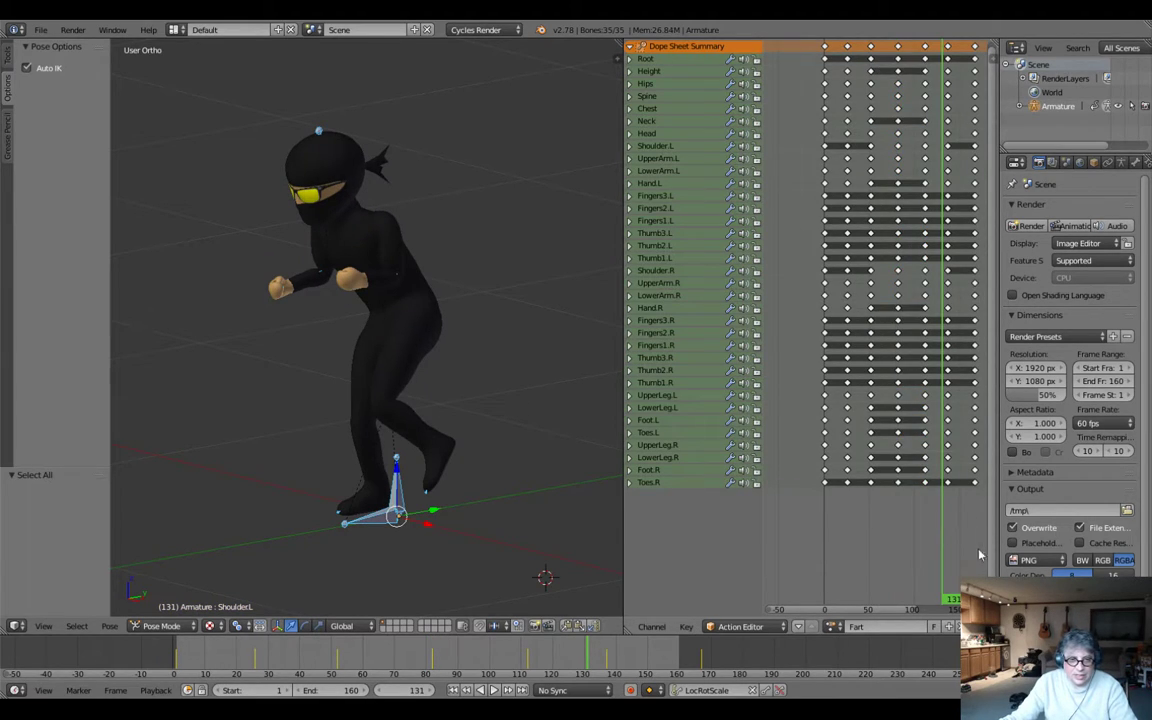
{"action": "key", "text": "b"}
{"action": "left_click_drag", "start_coordinate": [984, 542], "coordinate": [942, 42]}
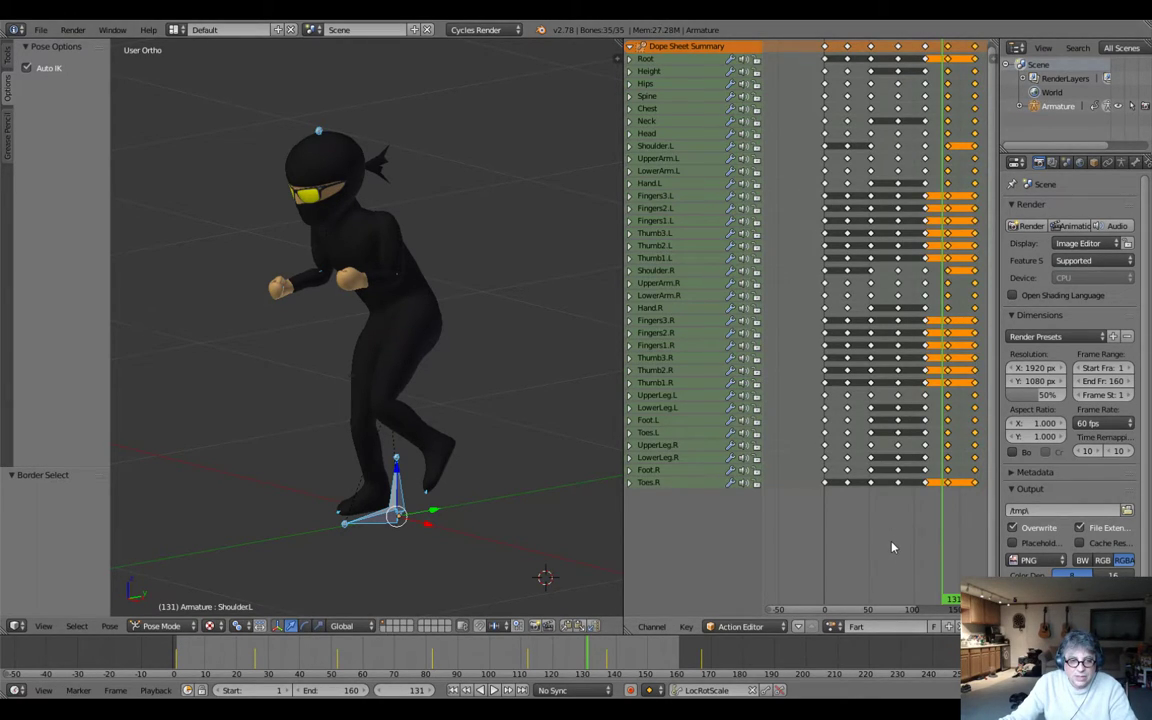
{"action": "key", "text": "g"}
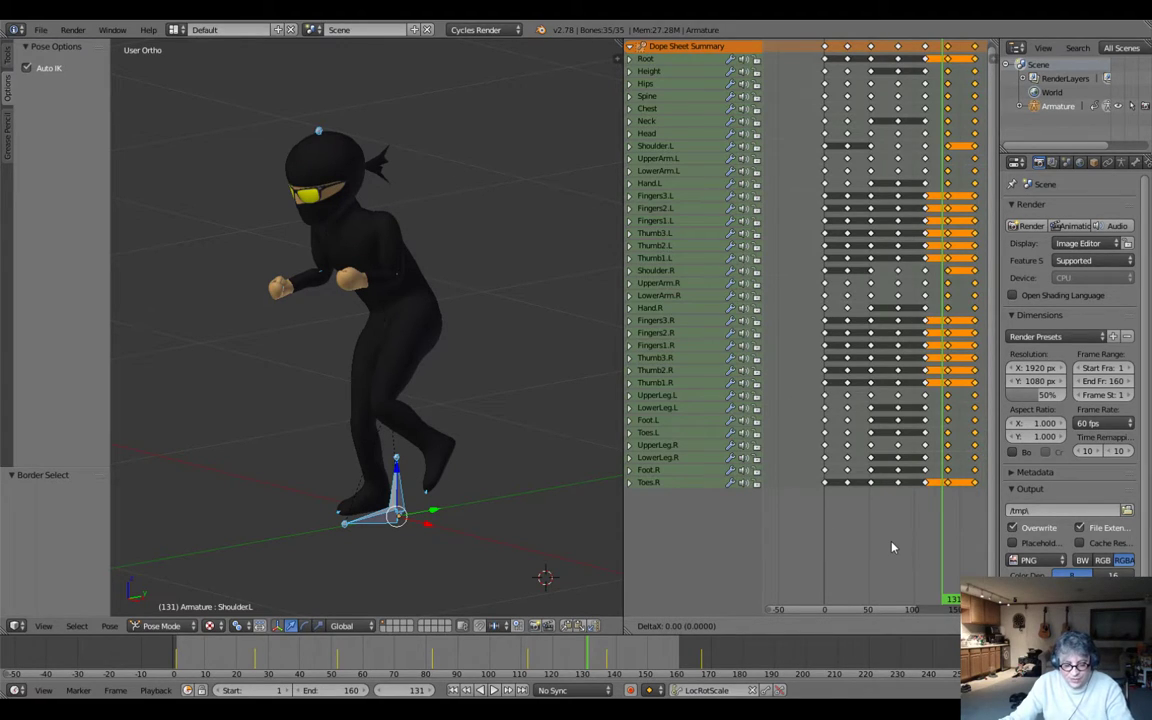
{"action": "type", "text": "30"}
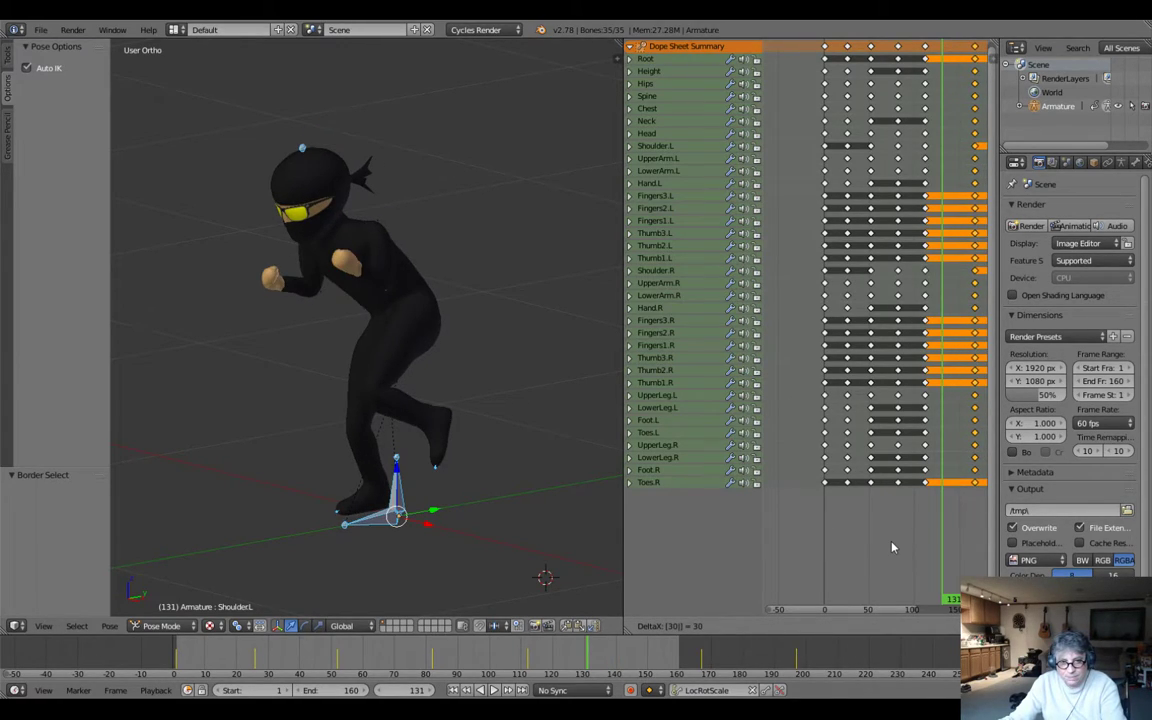
{"action": "key", "text": "Return"}
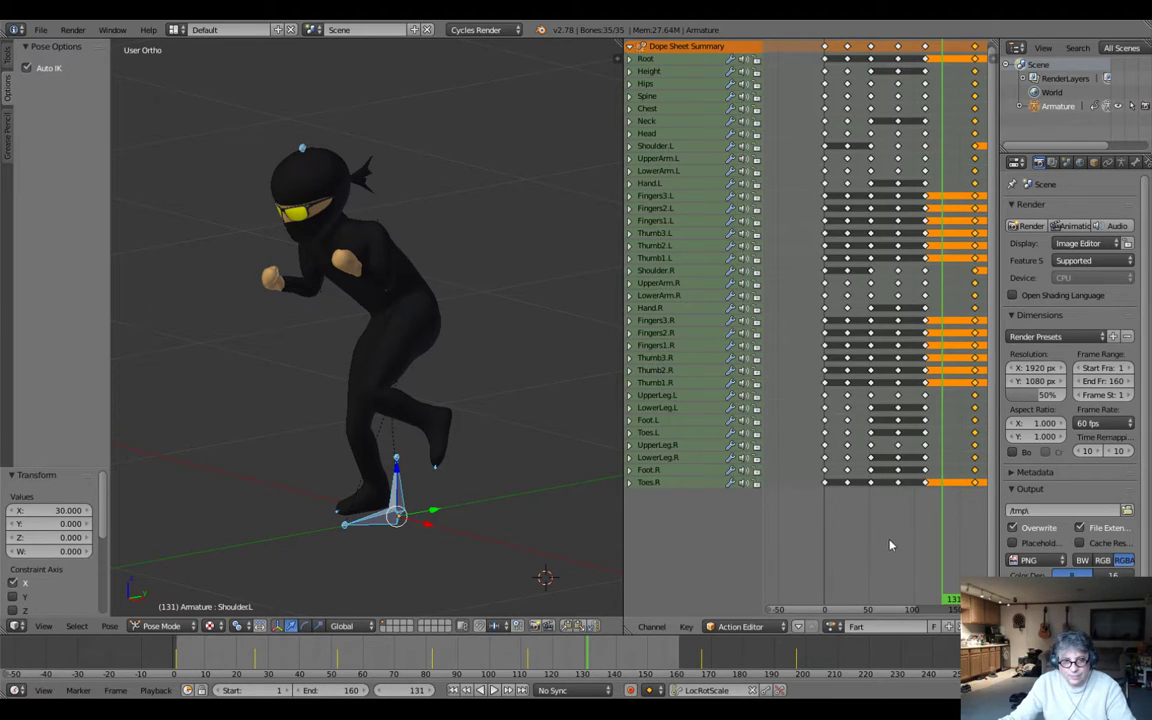
Copy only the frame 82 keyframe column for all bones and paste it at frame 142.
{"action": "left_click_drag", "start_coordinate": [934, 577], "coordinate": [918, 559]}
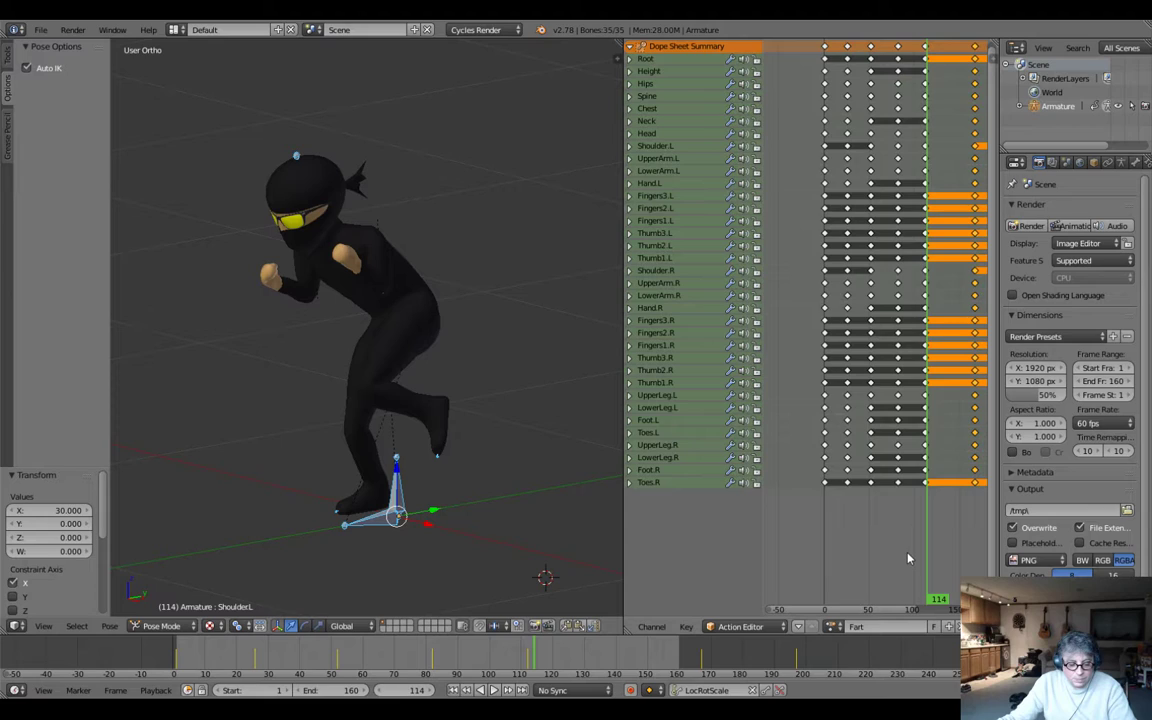
{"action": "key", "text": "a"}
{"action": "key", "text": "b"}
{"action": "left_click_drag", "start_coordinate": [912, 553], "coordinate": [887, 33]}
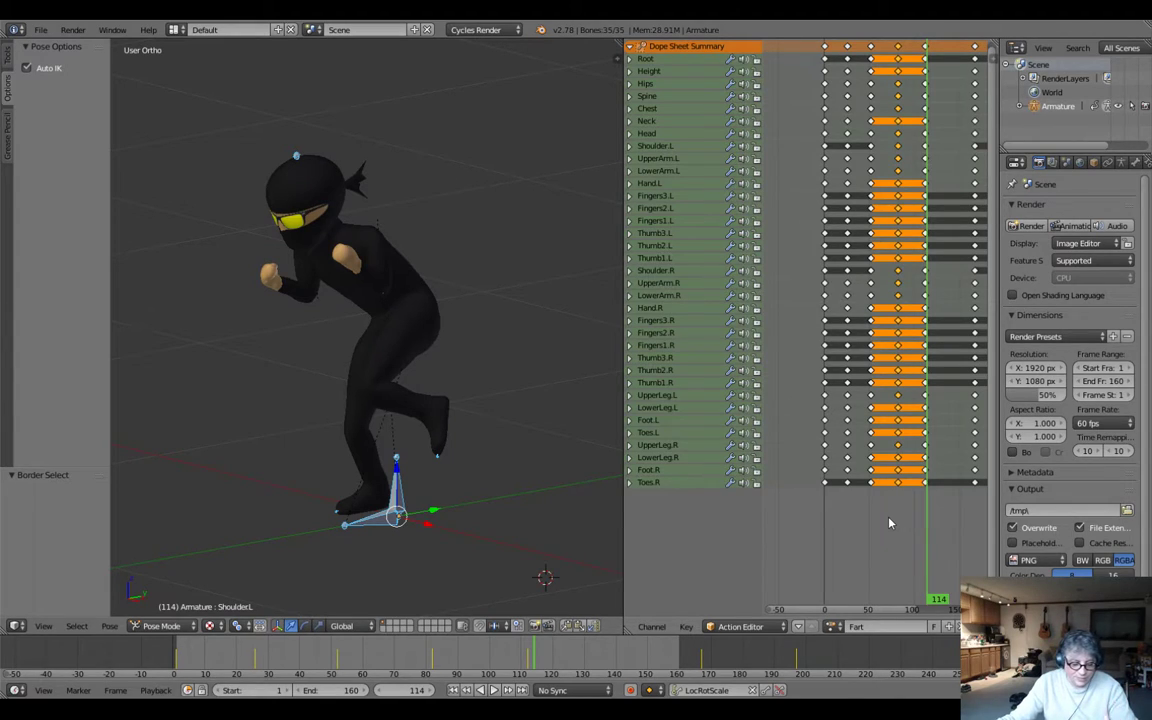
{"action": "key", "text": "ctrl+c"}
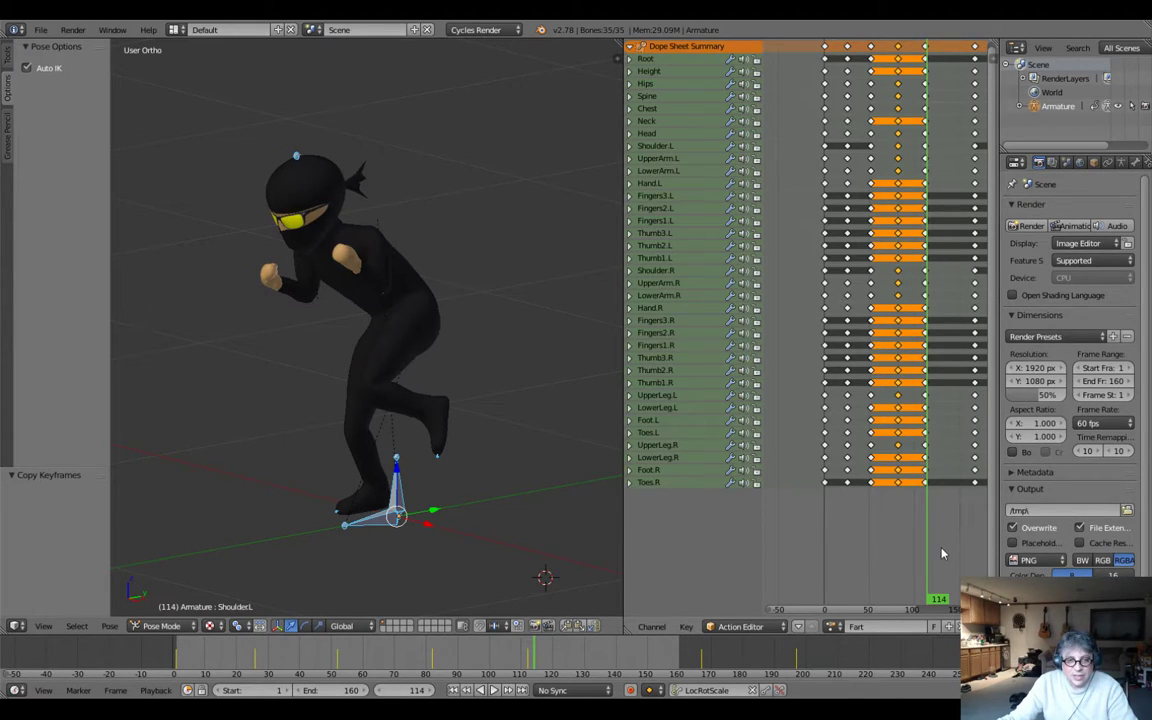
{"action": "key", "text": "alt+a"}
{"action": "mouse_move", "coordinate": [945, 557]}
{"action": "left_mouse_down"}
{"action": "mouse_move", "coordinate": [924, 564]}
{"action": "mouse_move", "coordinate": [951, 557]}
{"action": "left_mouse_up"}
{"action": "key", "text": "alt+a"}
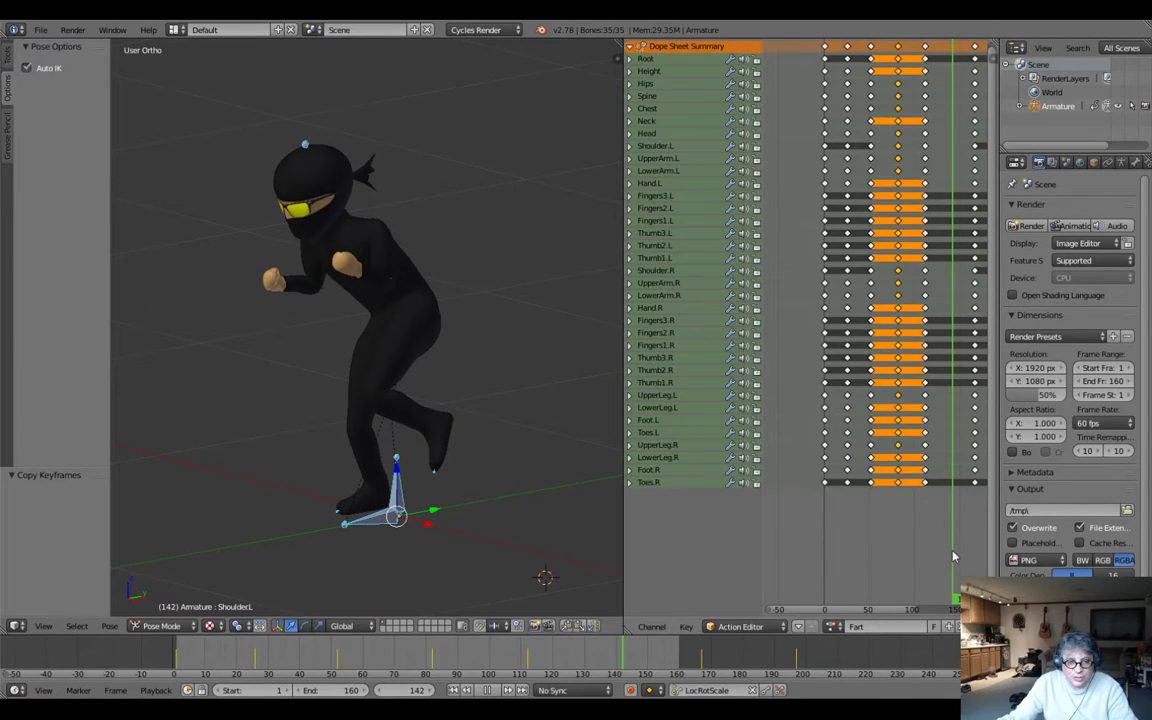
{"action": "key", "text": "ctrl+v"}
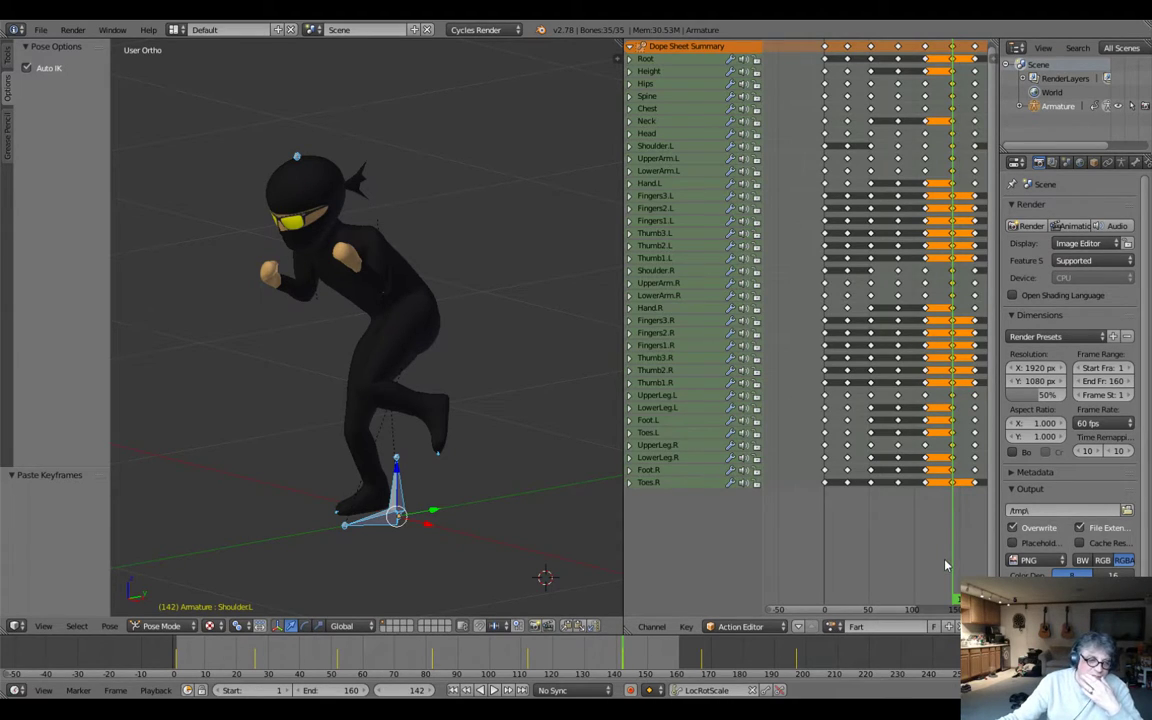
Set the scene's end frame to 197 to match the last keyframe column and play back the action.
{"action": "left_click_drag", "start_coordinate": [776, 662], "coordinate": [797, 665]}
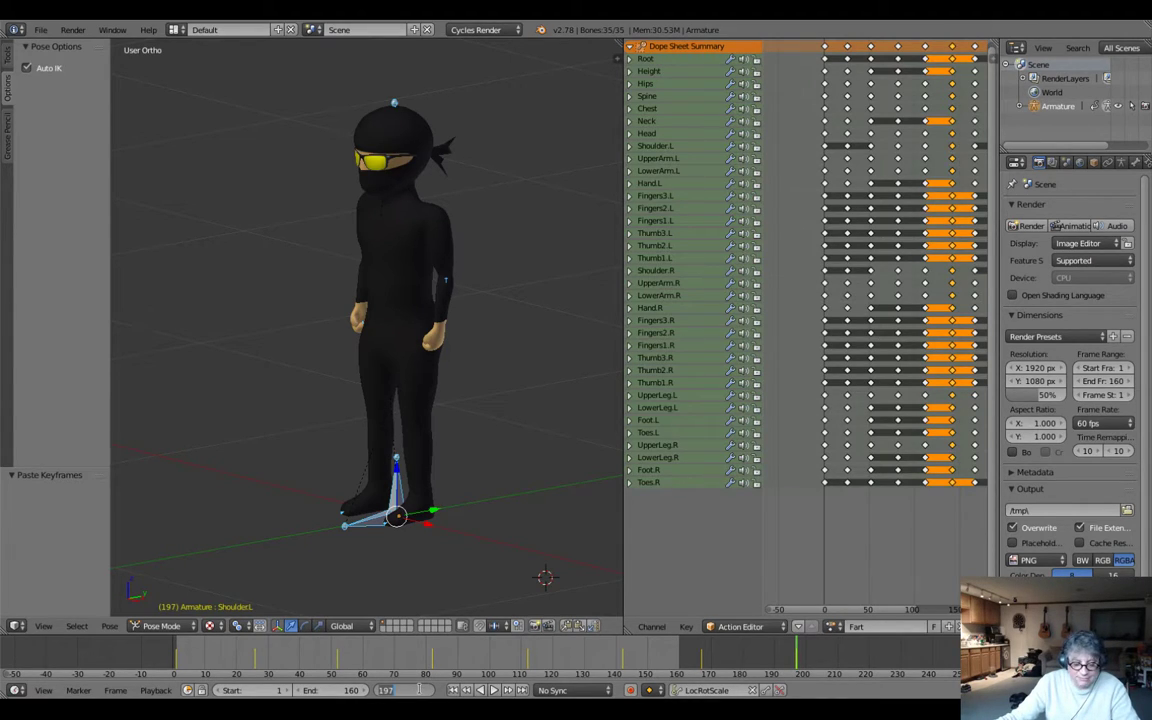
{"action": "left_click", "coordinate": [353, 689]}
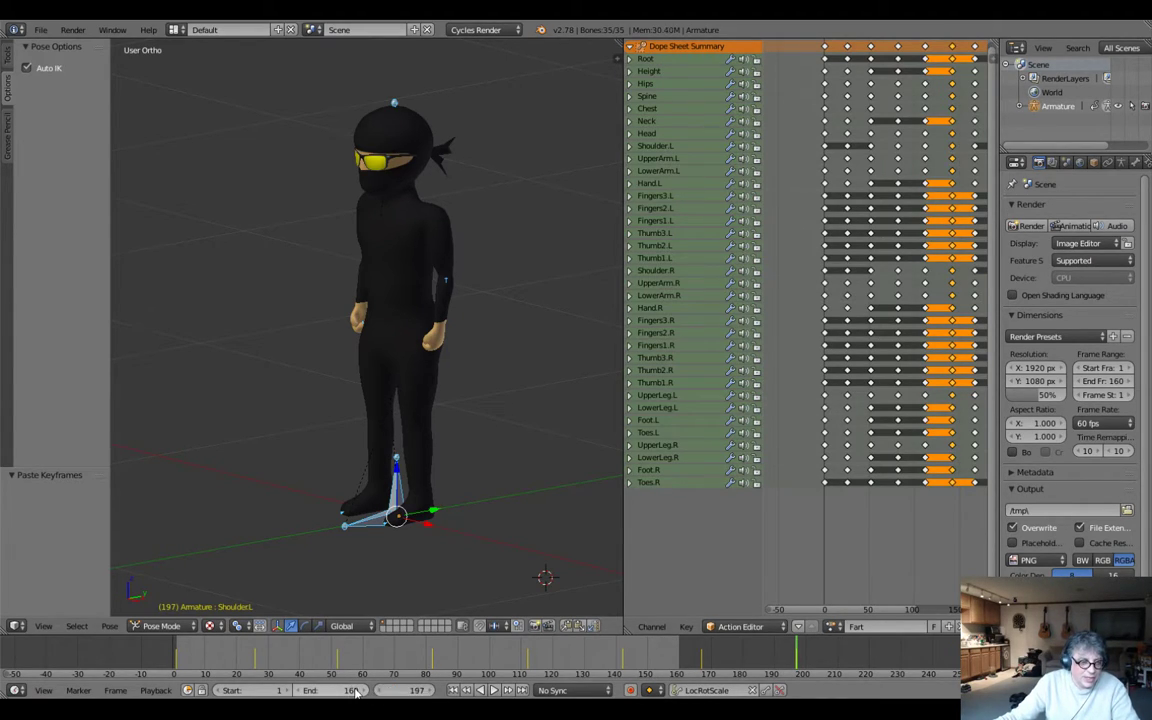
{"action": "type", "text": "197"}
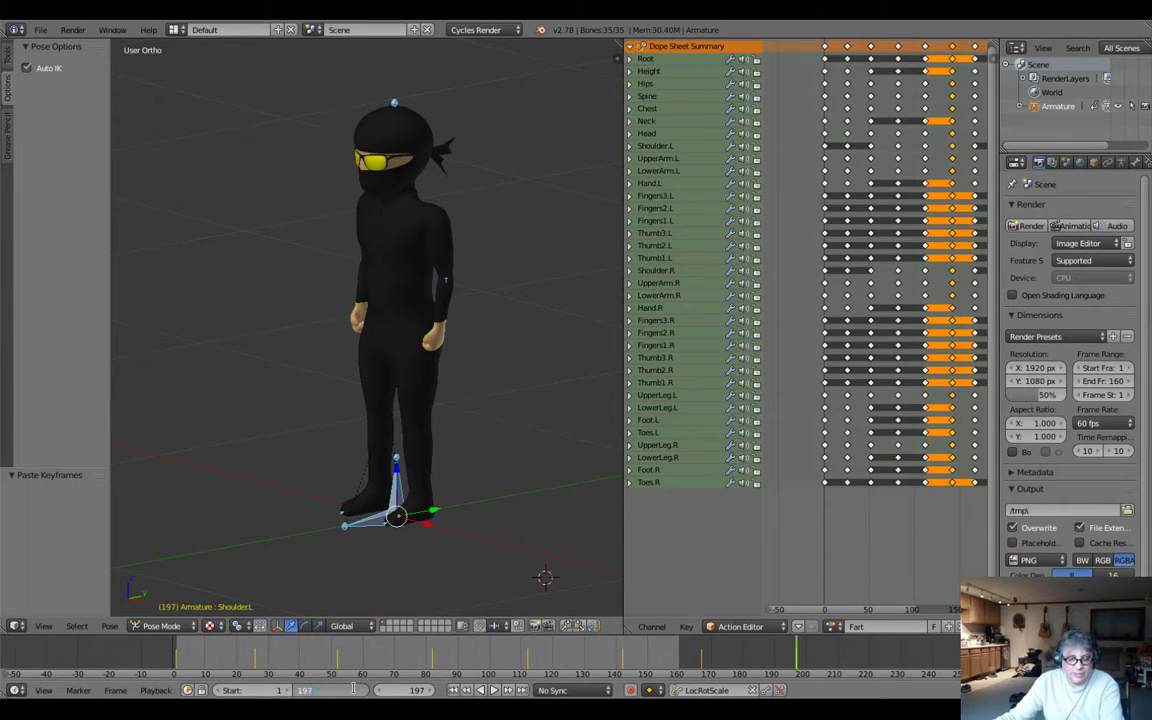
{"action": "key", "text": "Return"}
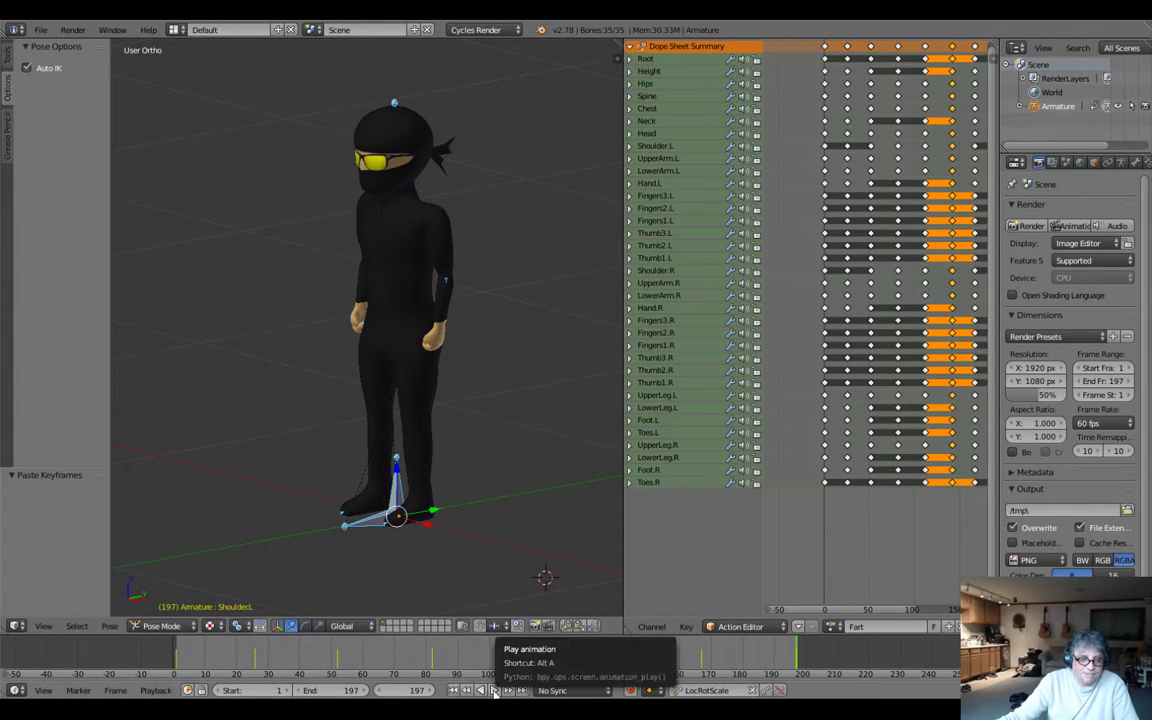
{"action": "left_click", "coordinate": [494, 691]}
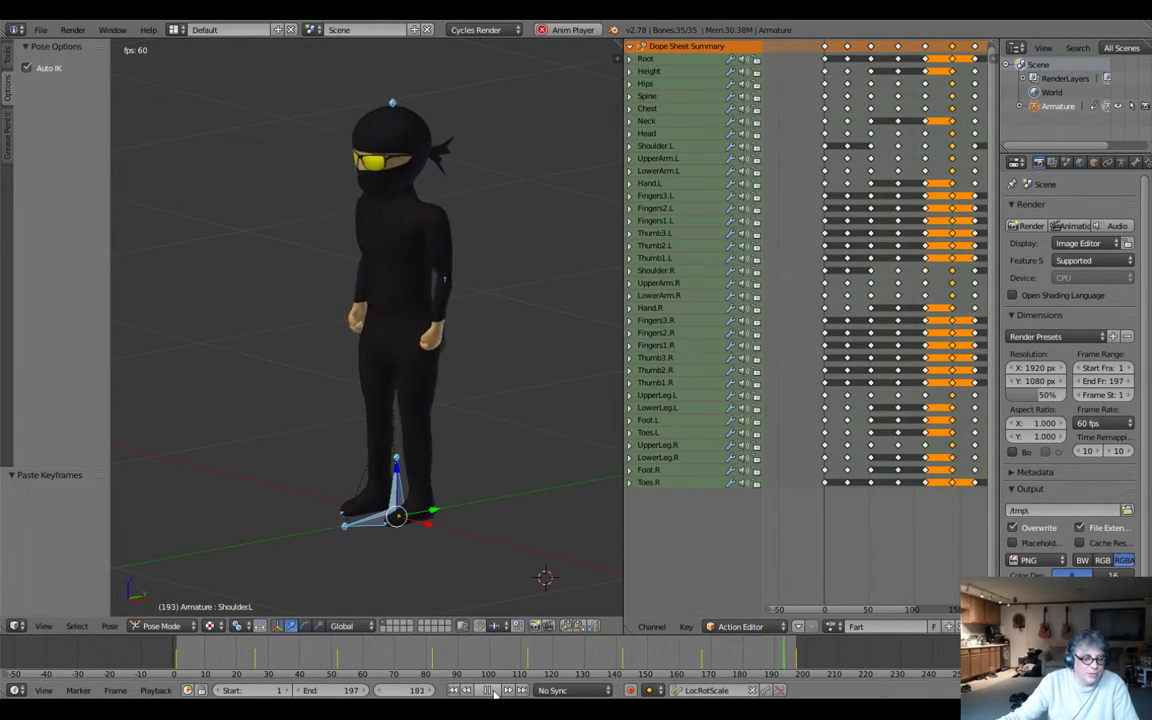
{"action": "left_click", "coordinate": [488, 691]}
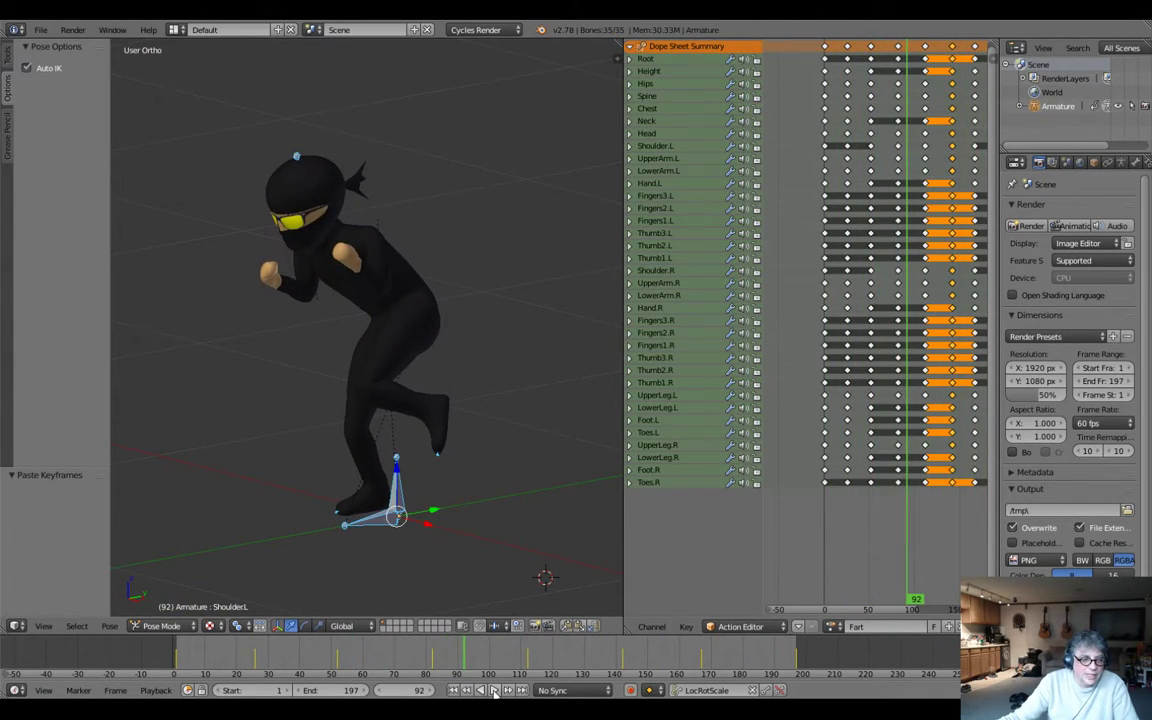
At frame 142, turn on the armature's X-Ray display and nudge the Toes.L bone about -0.009 in X and -0.006 in Z from the front view.
{"action": "left_click", "coordinate": [953, 503]}
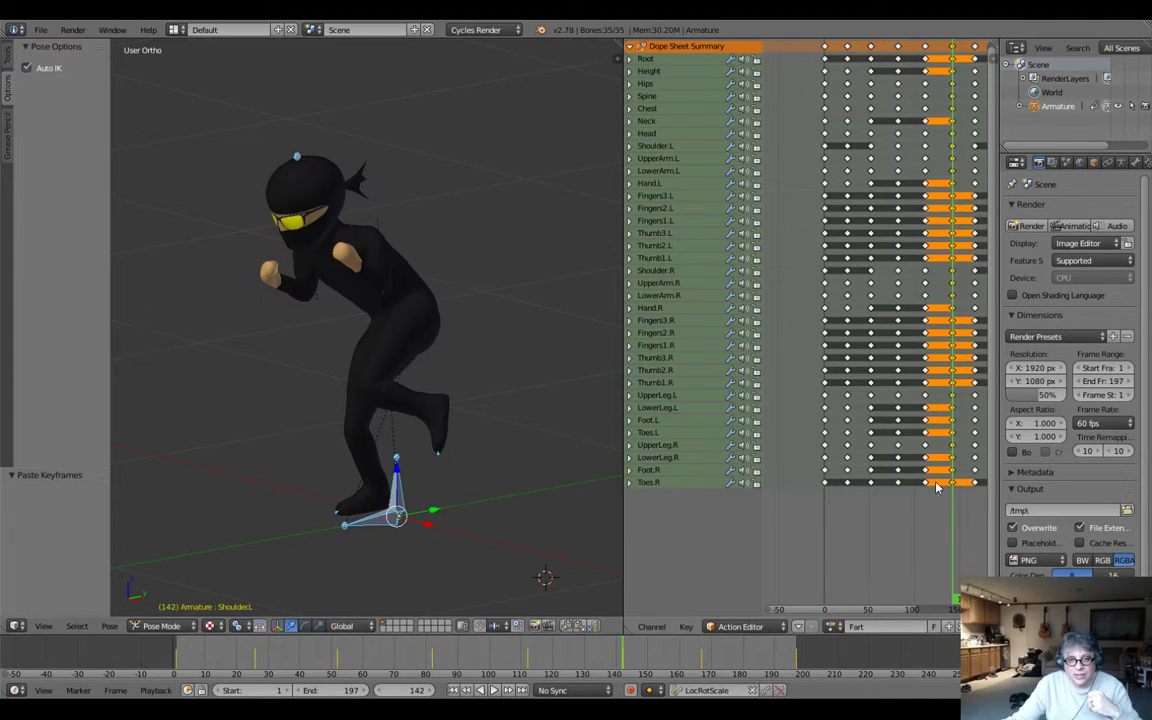
{"action": "left_click", "coordinate": [1121, 163]}
{"action": "left_click", "coordinate": [1097, 406]}
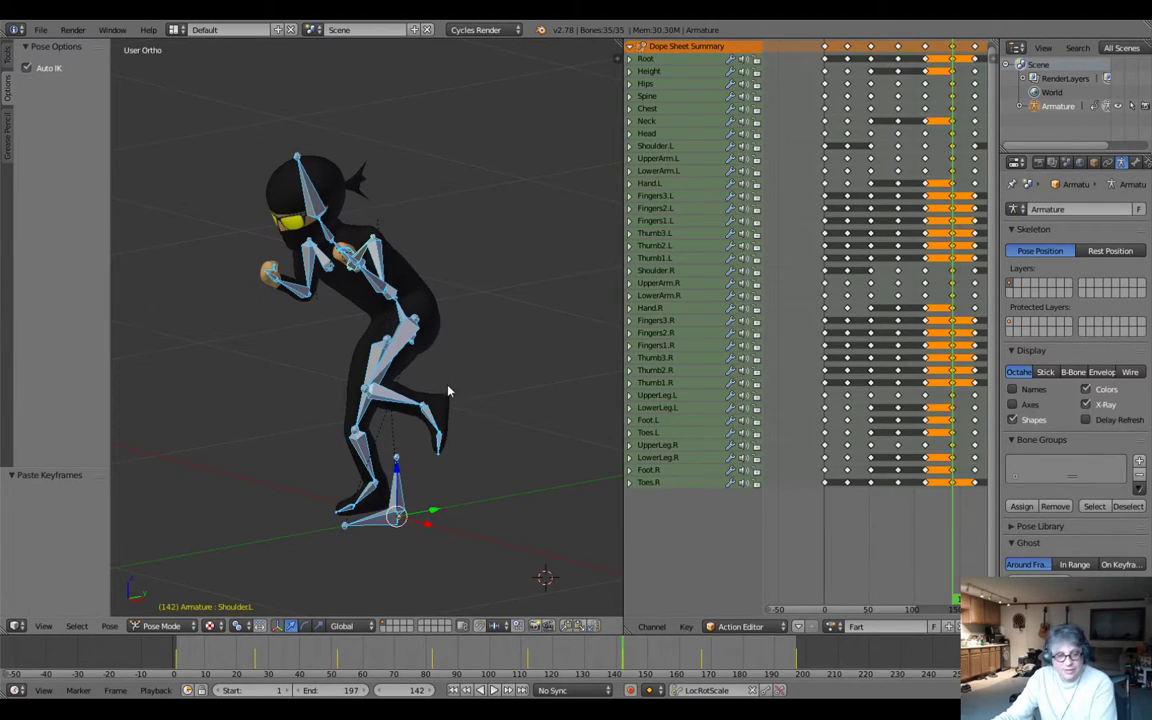
{"action": "key", "text": "KP_1"}
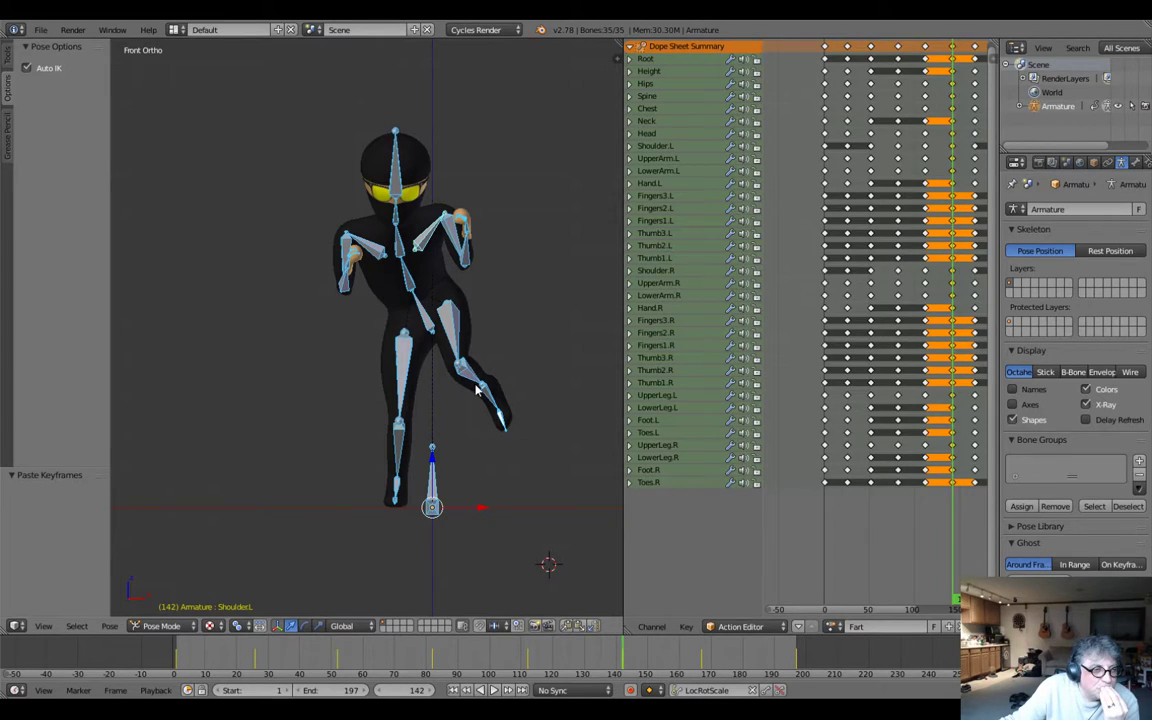
{"action": "right_click", "coordinate": [500, 420]}
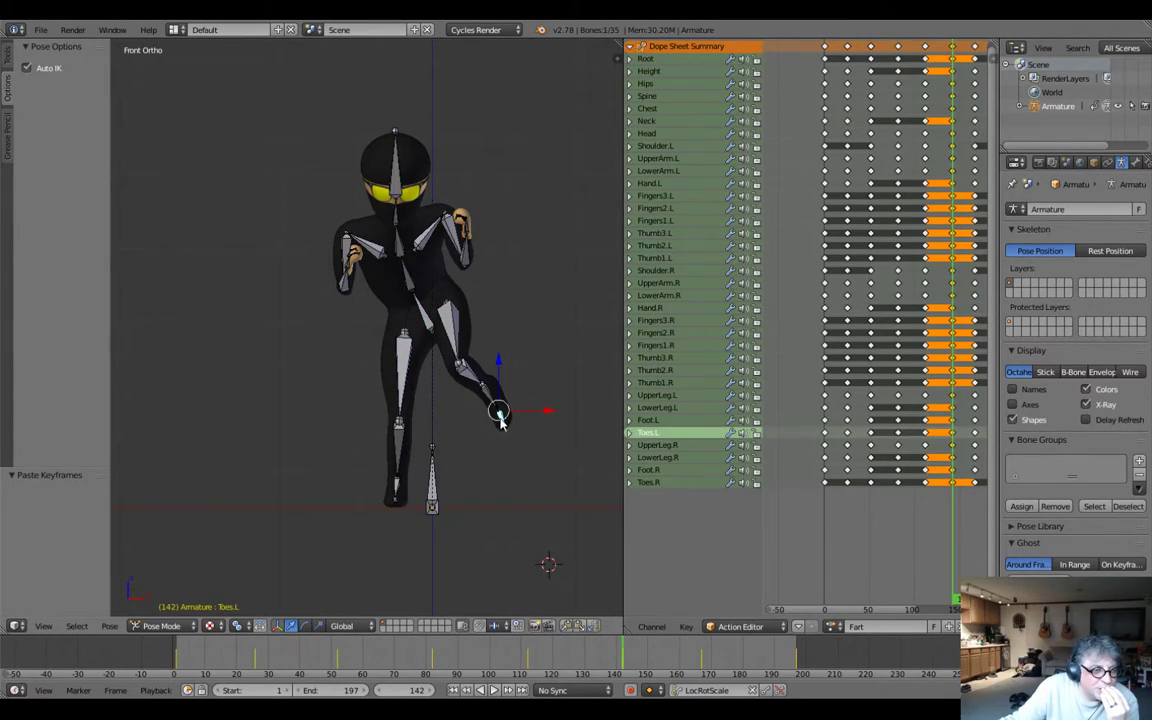
{"action": "key", "text": "g"}
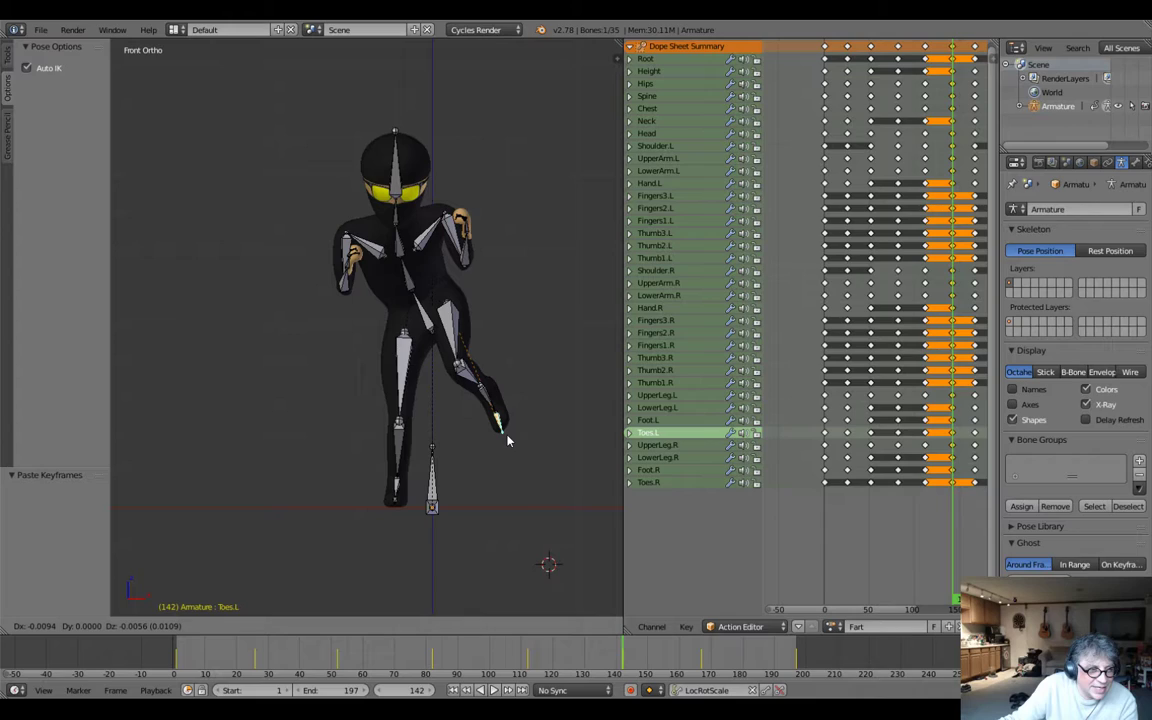
{"action": "left_click", "coordinate": [507, 440]}
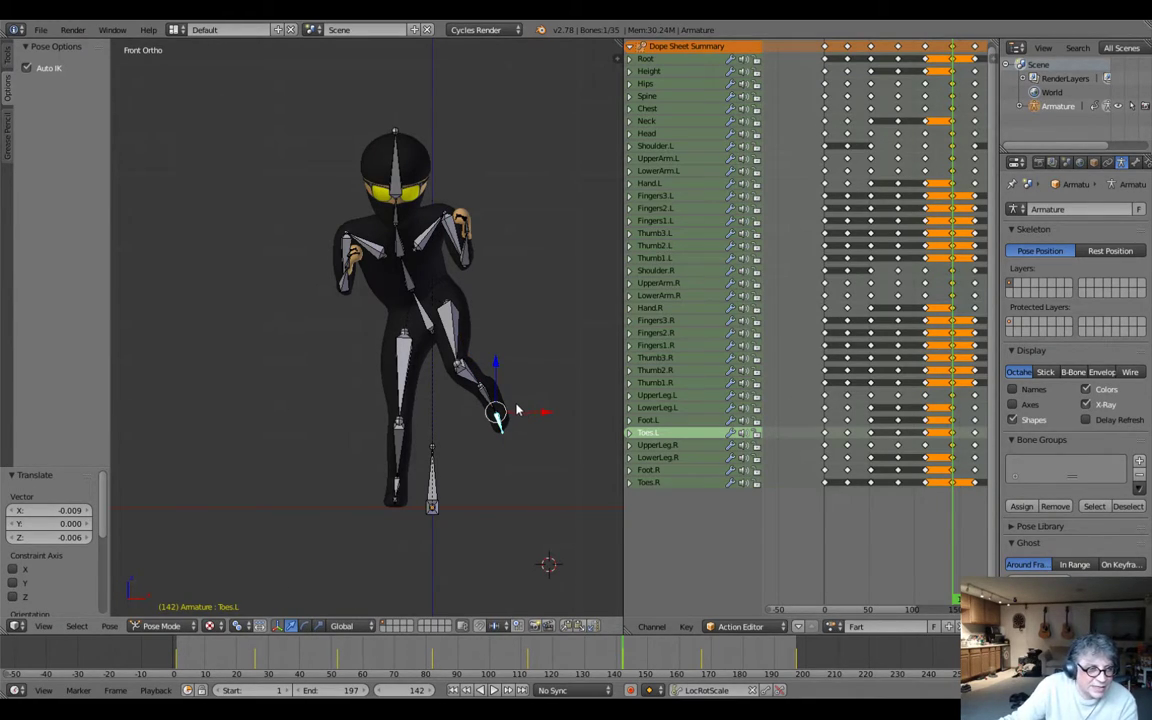
Nudge the Head bone about 0.004 along X and insert LocRotScale keyframes for all bones at frame 142.
{"action": "right_click", "coordinate": [395, 153]}
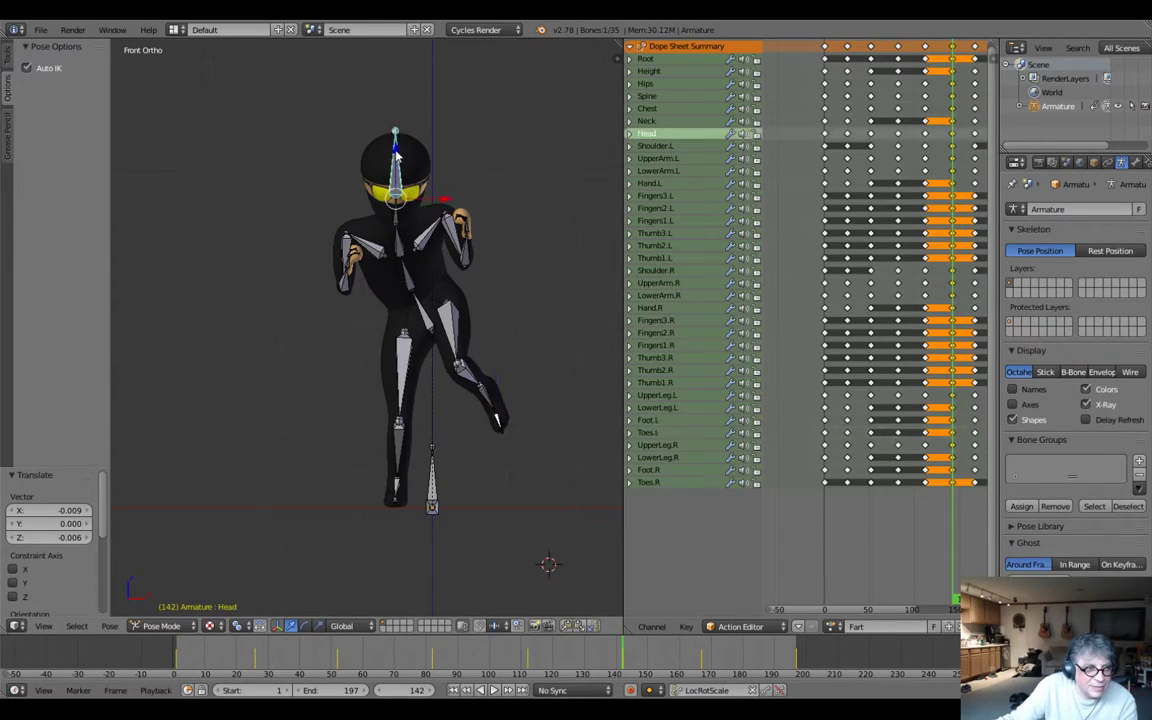
{"action": "key", "text": "g"}
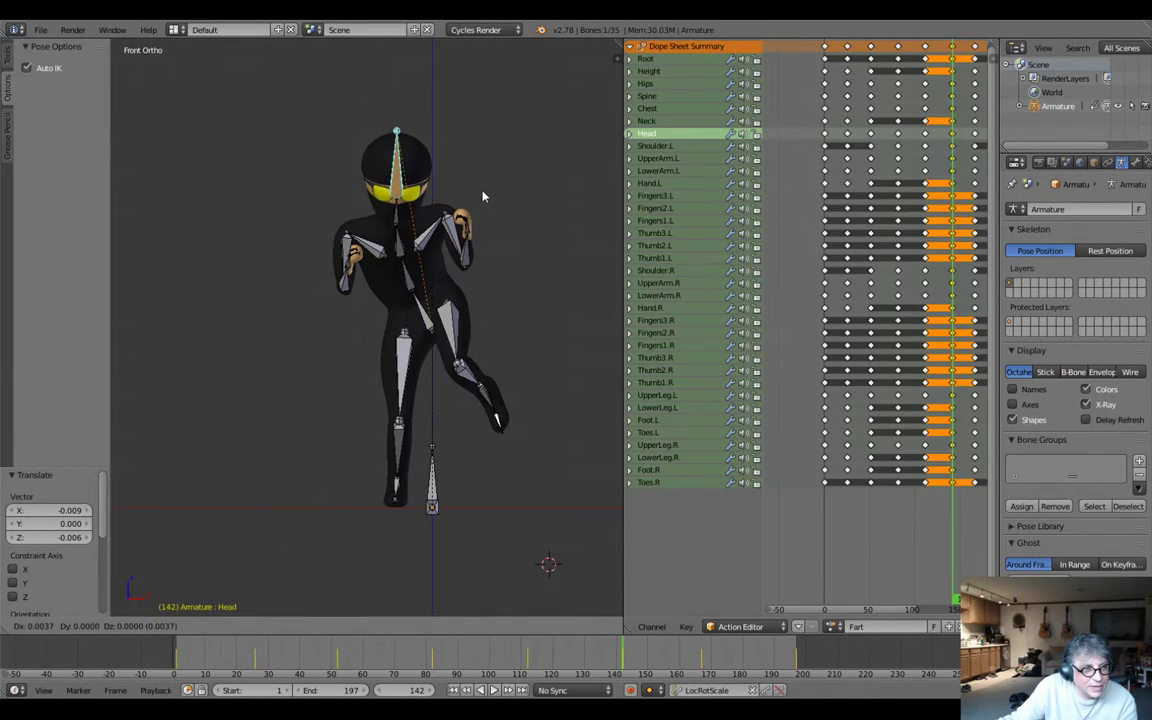
{"action": "left_click", "coordinate": [483, 195]}
{"action": "key", "text": "a"}
{"action": "key", "text": "i"}
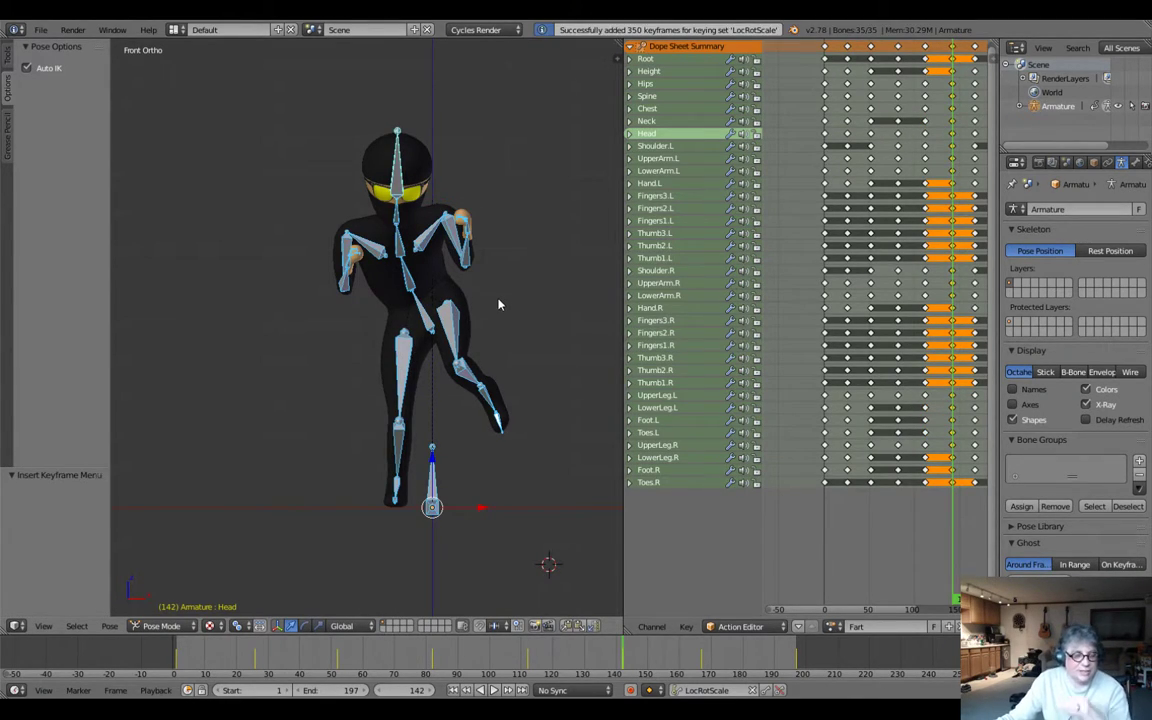
Turn off the armature's X-Ray display and review the playback from the character's side.
{"action": "middle_click_drag", "start_coordinate": [497, 300], "coordinate": [1140, 378]}
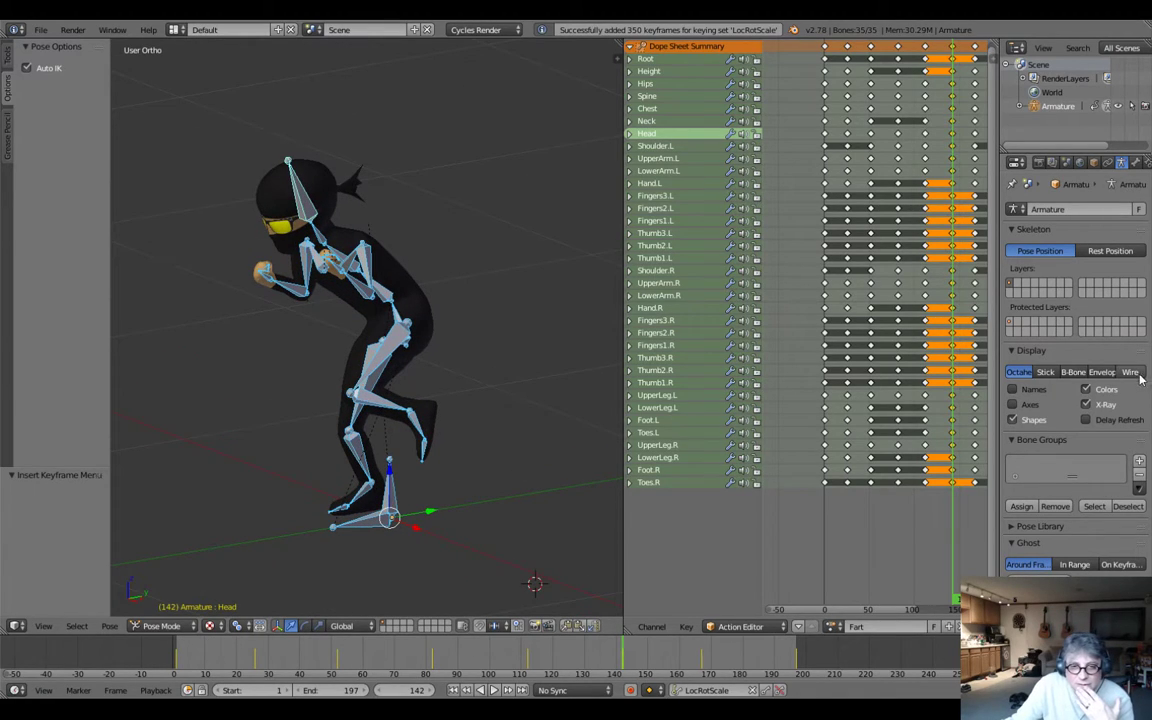
{"action": "left_click", "coordinate": [1086, 404]}
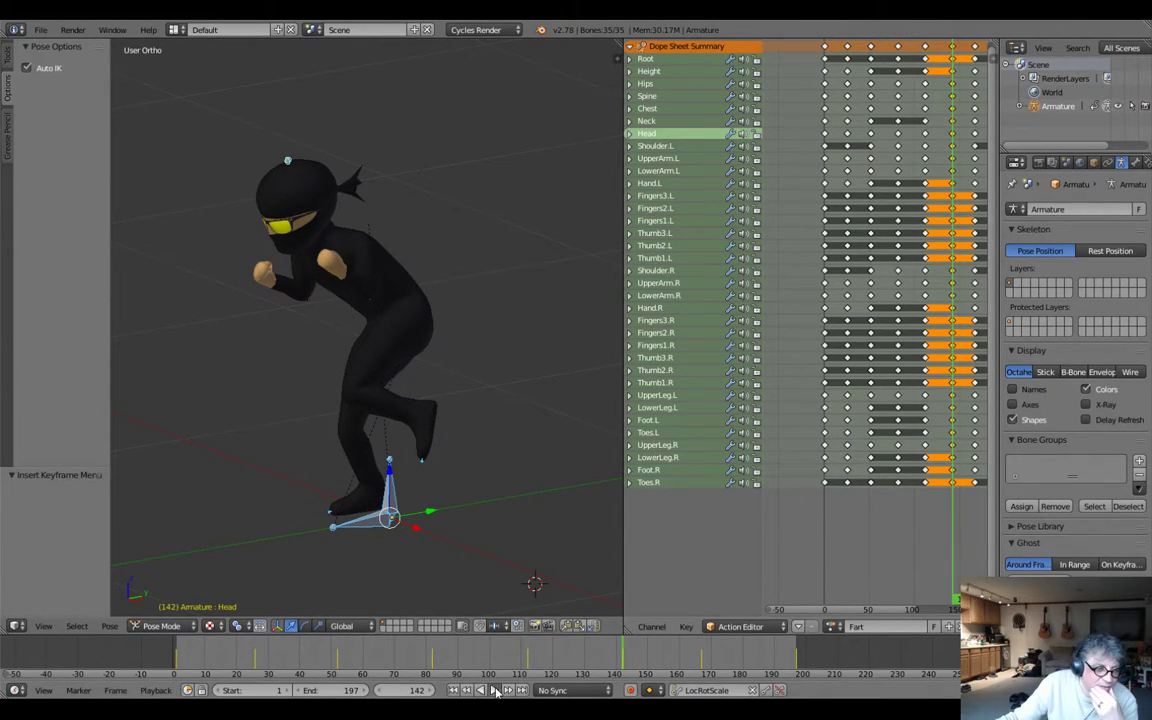
{"action": "left_click", "coordinate": [494, 691]}
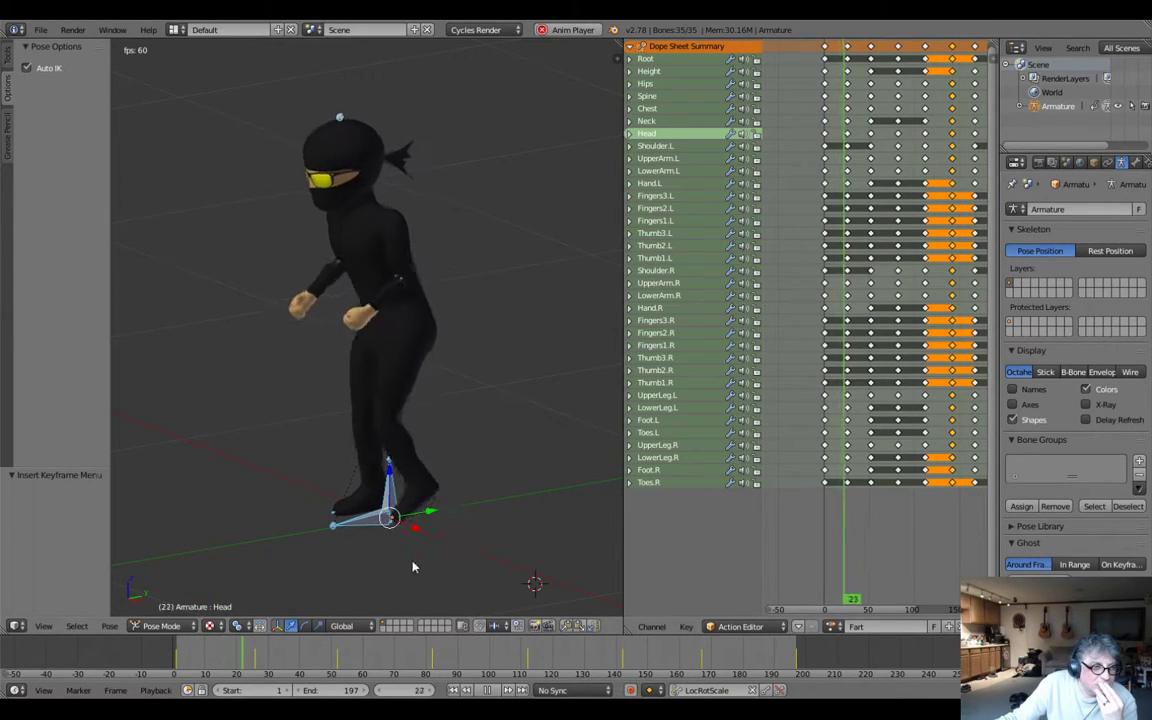
{"action": "middle_click_drag", "start_coordinate": [527, 527], "coordinate": [406, 504]}
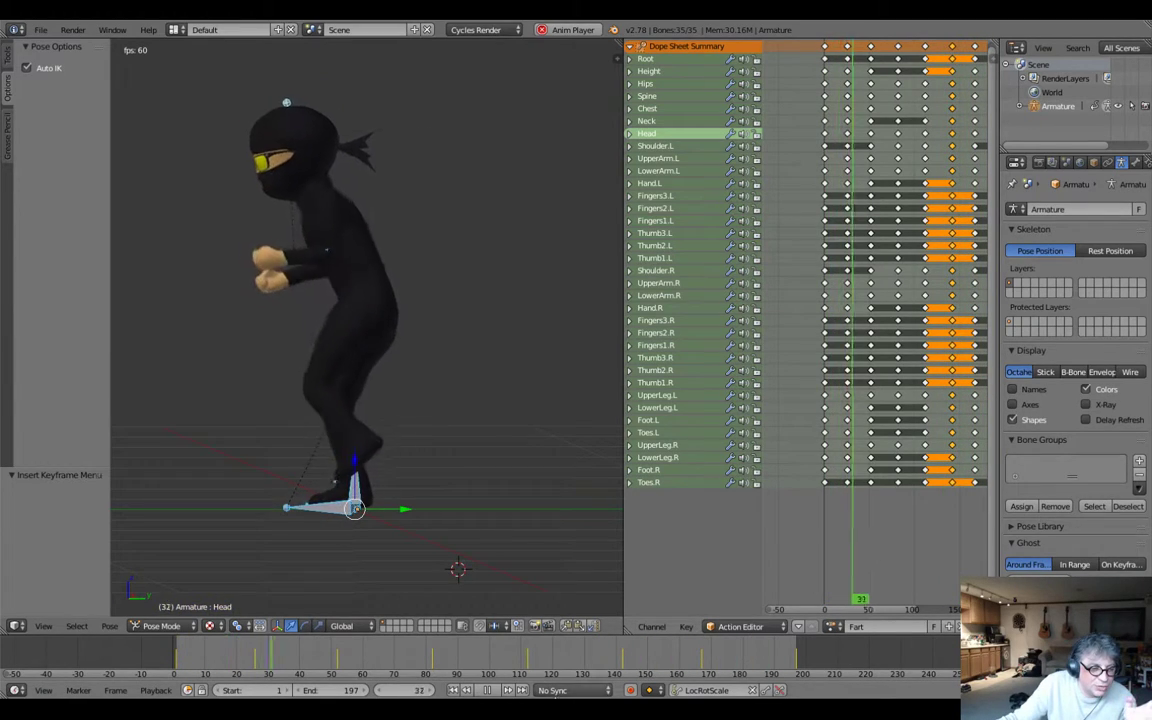
{"action": "left_click", "coordinate": [487, 690]}
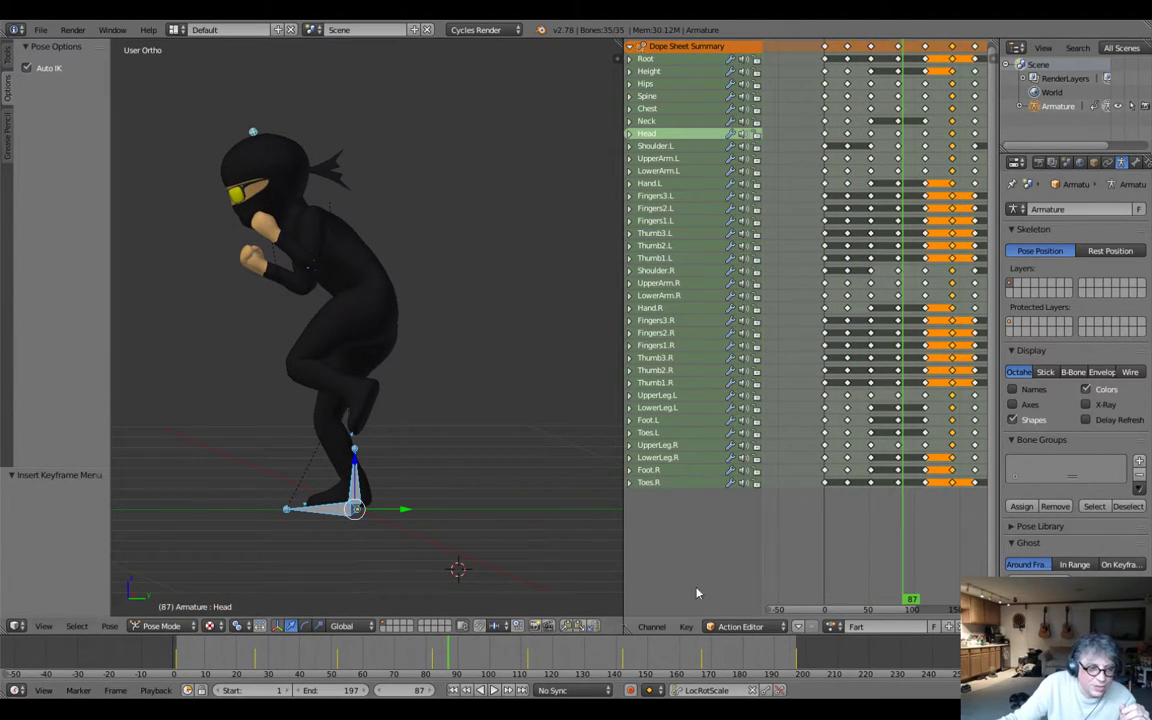
At frame 142, rotate the Toes.L bone about -10.1° and move it about 0.022 in Y and 0.011 in Z.
{"action": "left_click", "coordinate": [531, 657]}
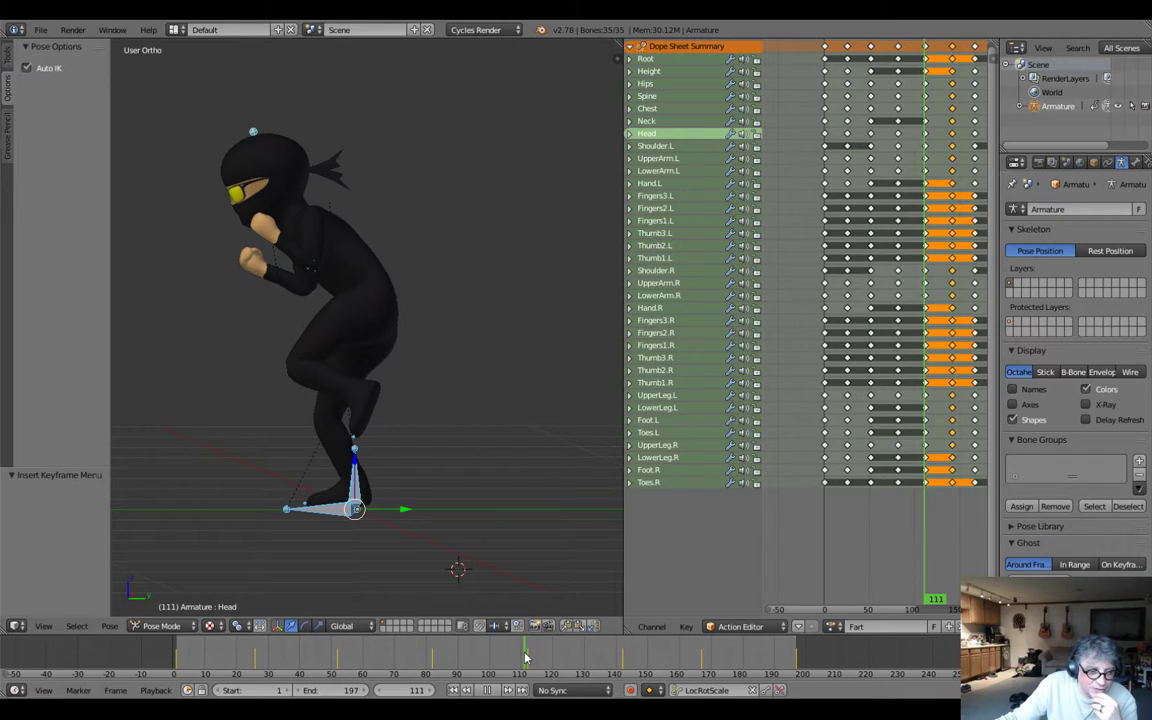
{"action": "left_click_drag", "start_coordinate": [531, 657], "coordinate": [622, 660]}
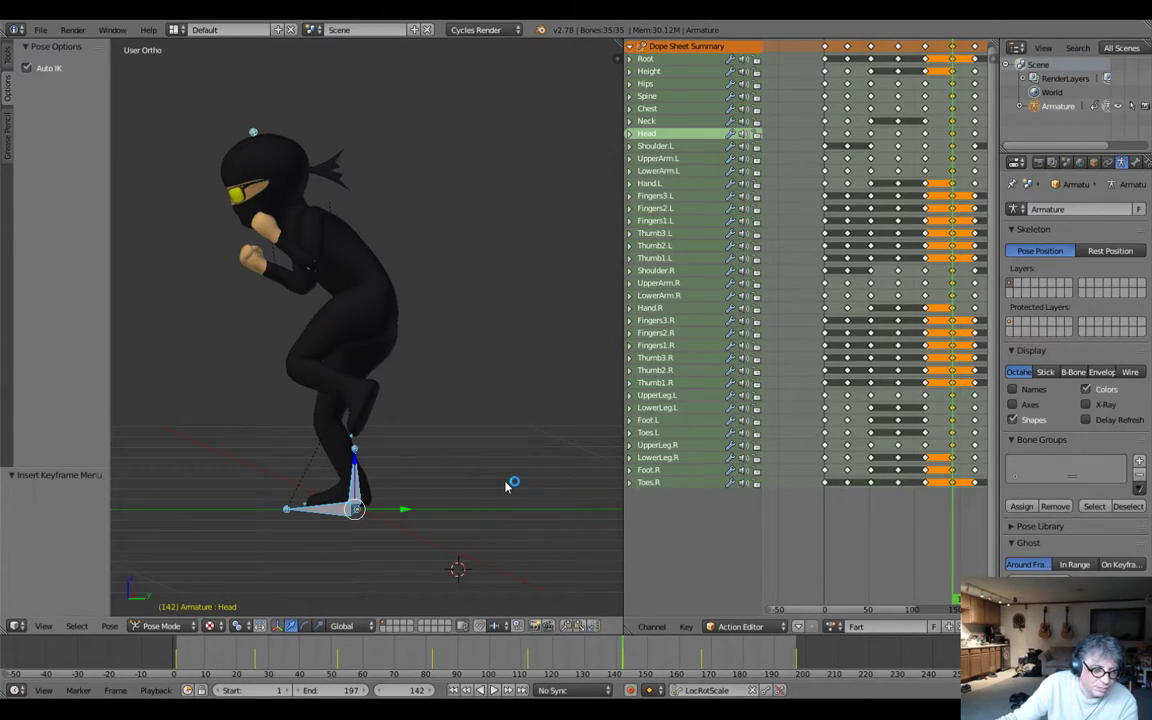
{"action": "right_click", "coordinate": [351, 441]}
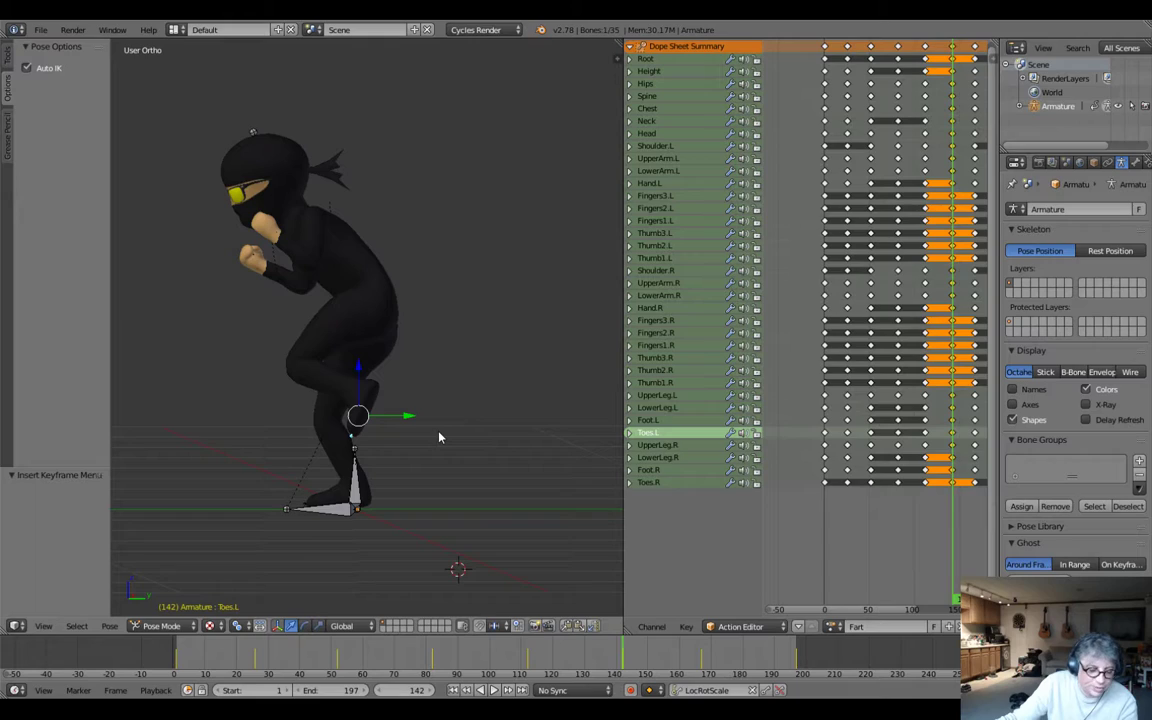
{"action": "key", "text": "r"}
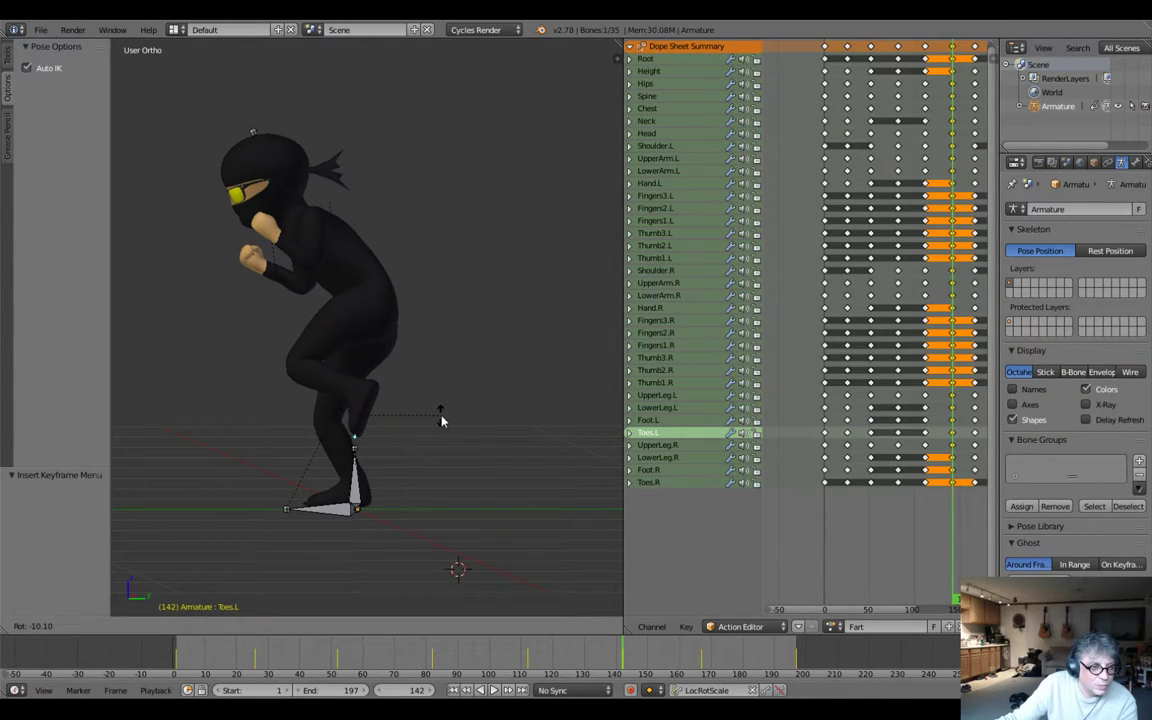
{"action": "left_click", "coordinate": [441, 421]}
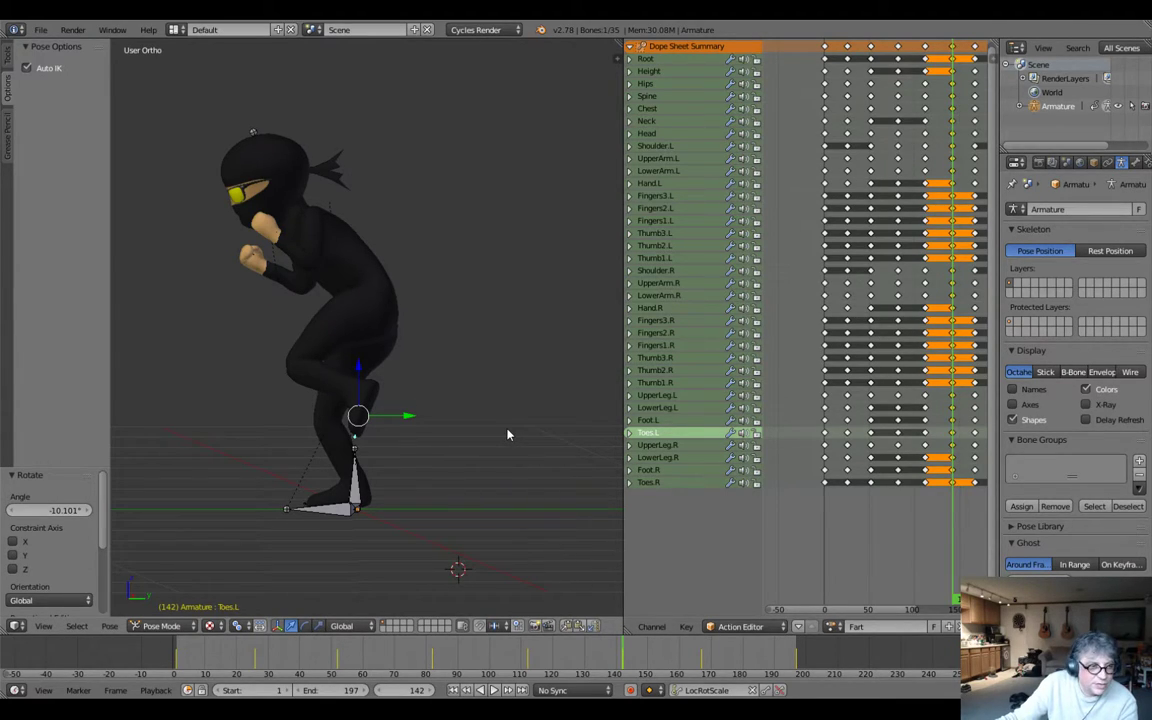
{"action": "key", "text": "g"}
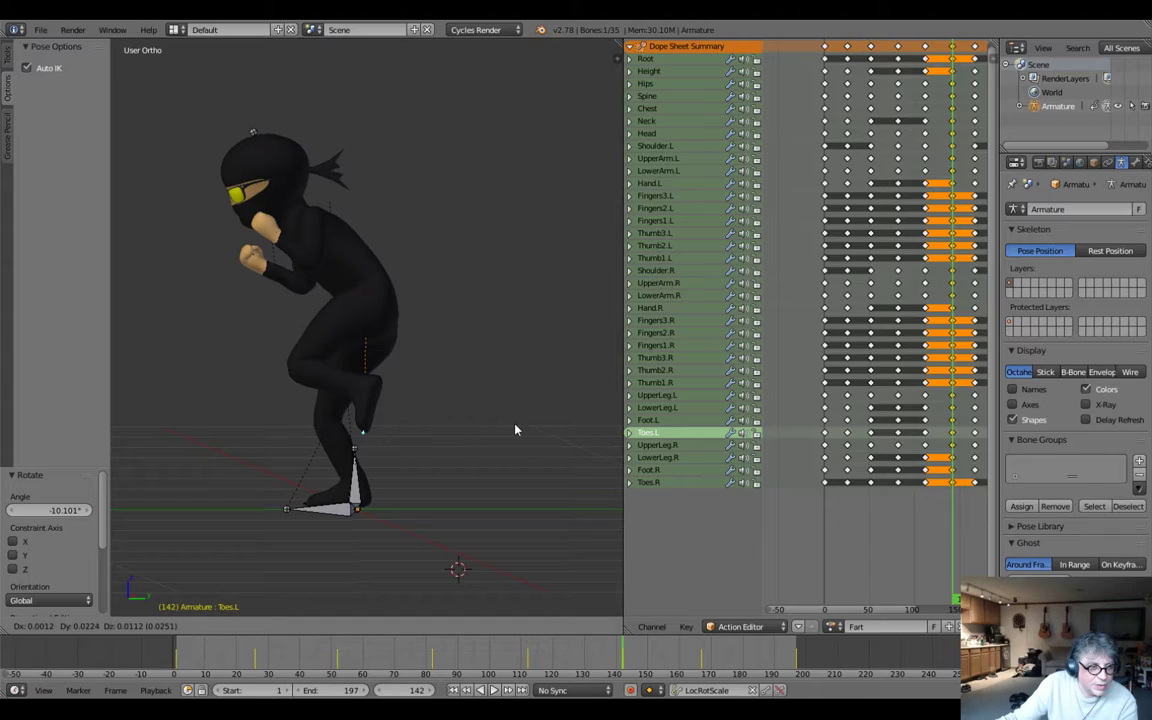
{"action": "left_click", "coordinate": [516, 430]}
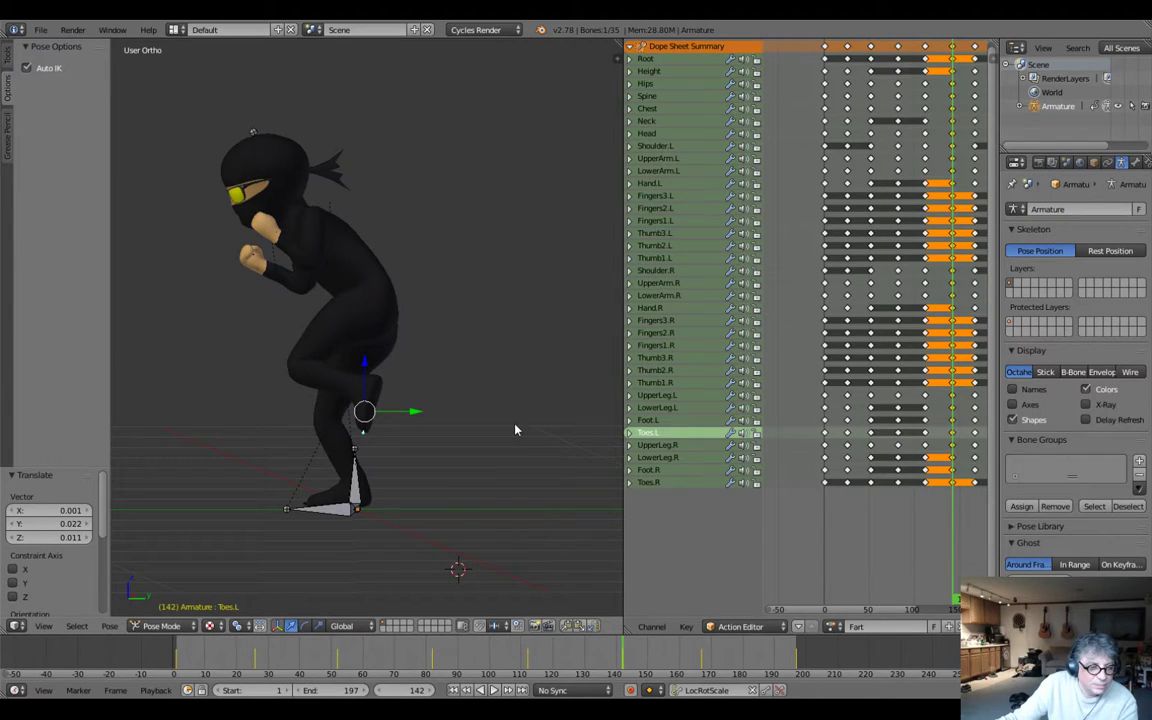
Insert LocRotScale keyframes for all bones with the adjusted left foot at frame 142 and play back the action.
{"action": "key", "text": "a"}
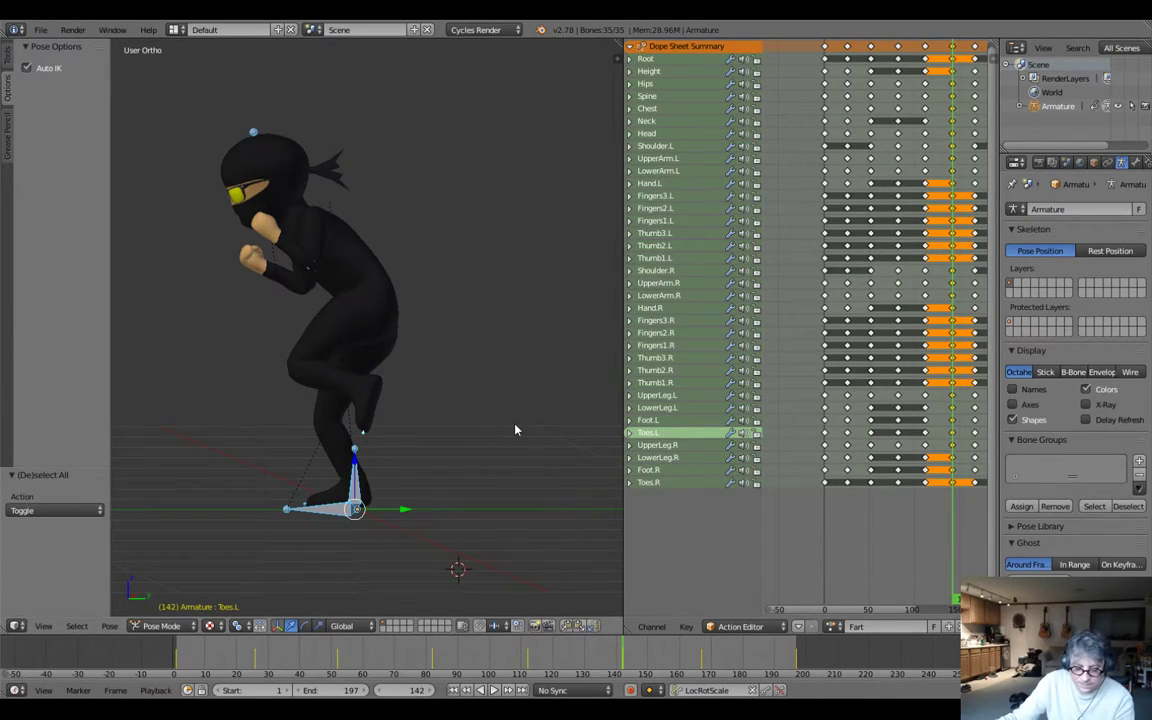
{"action": "key", "text": "i"}
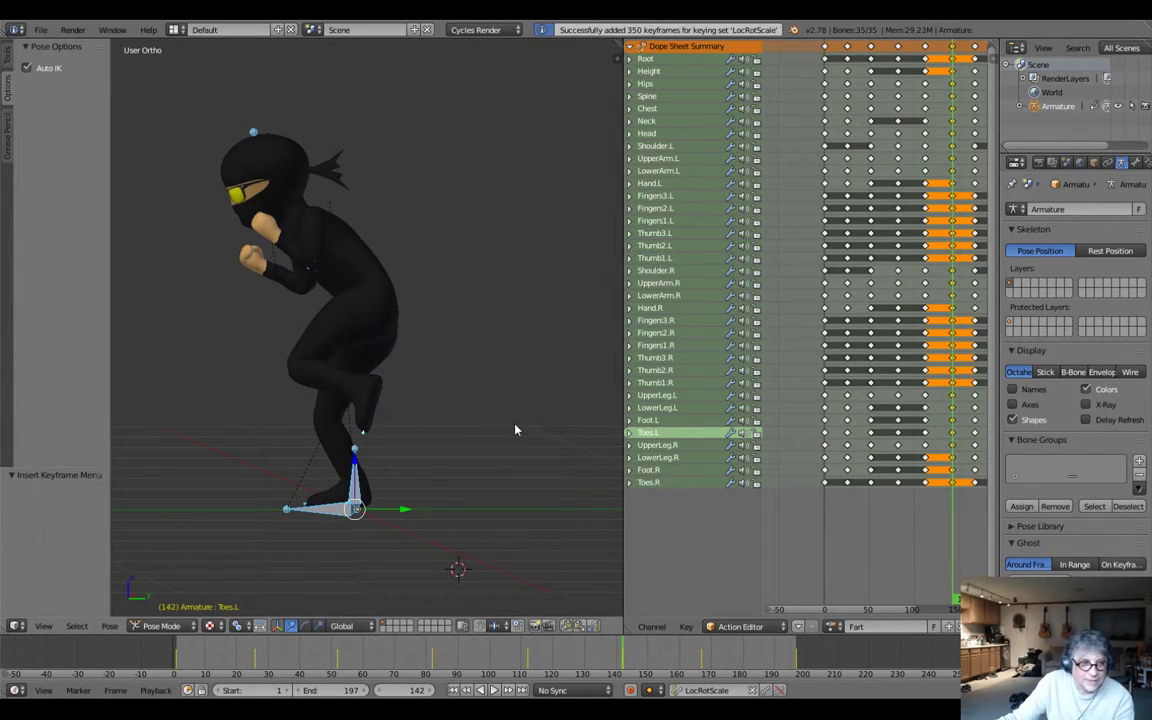
{"action": "left_click", "coordinate": [497, 691]}
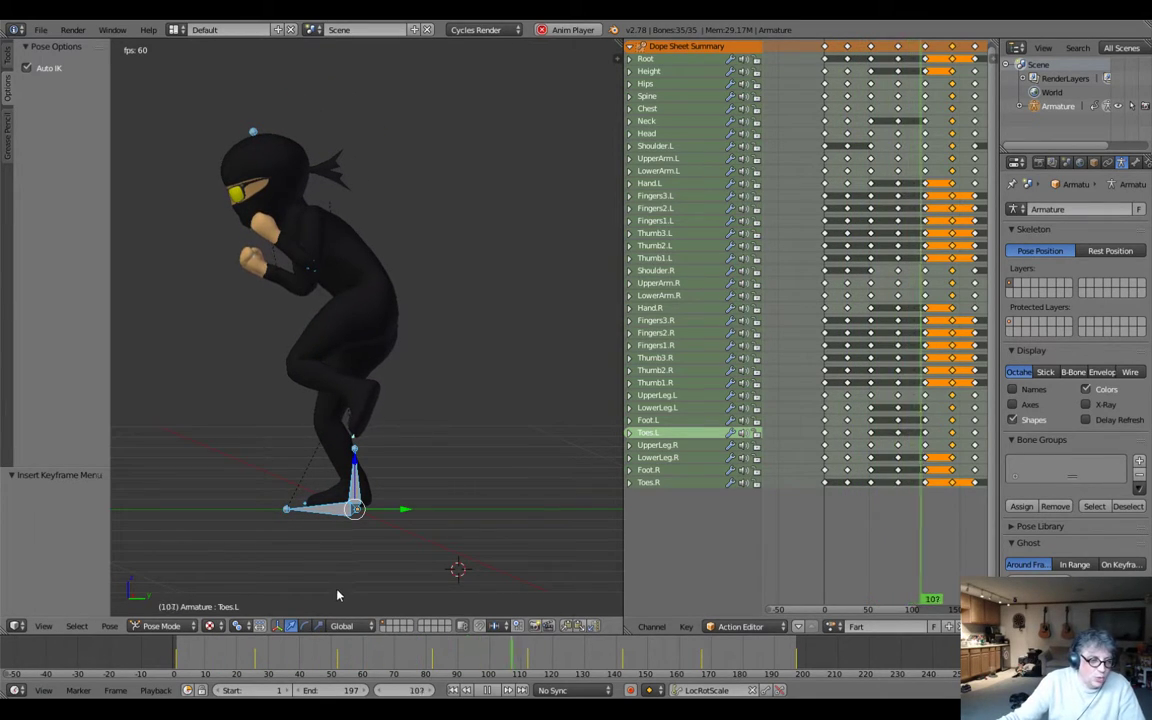
Stop the animation playback and save the project as FartNinja.blend in the Characters folder.
{"action": "key", "text": "alt+a"}
{"action": "middle_click_drag", "start_coordinate": [377, 367], "coordinate": [450, 398]}
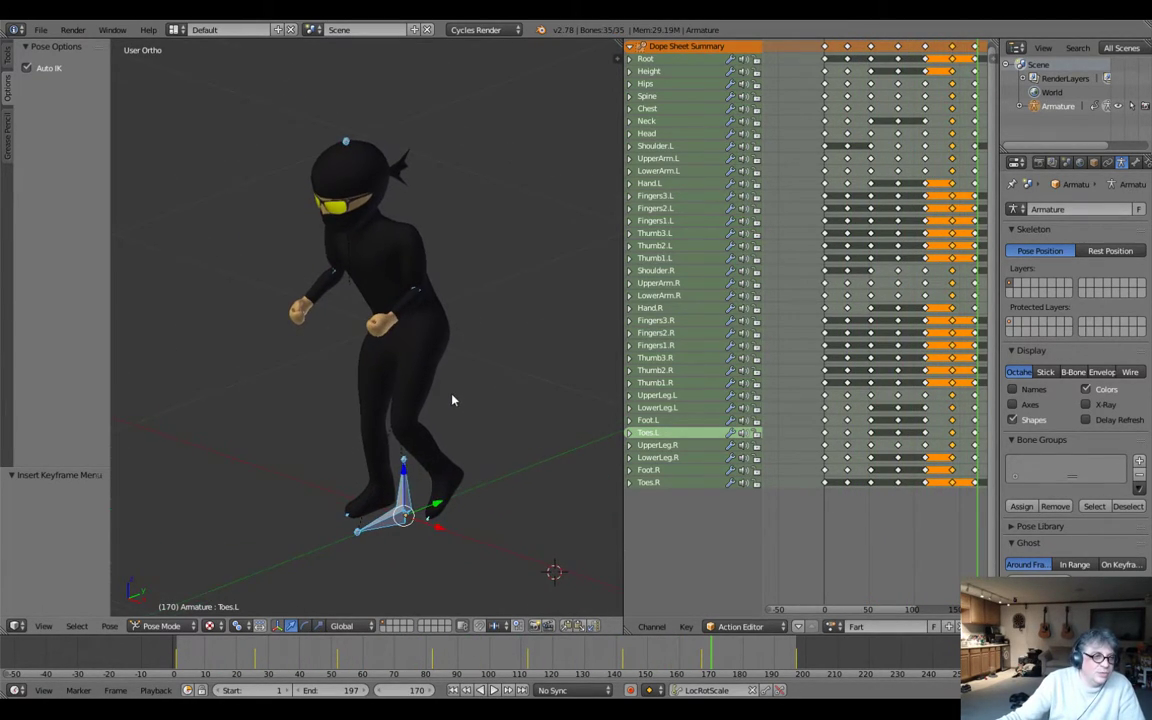
{"action": "left_click", "coordinate": [40, 29]}
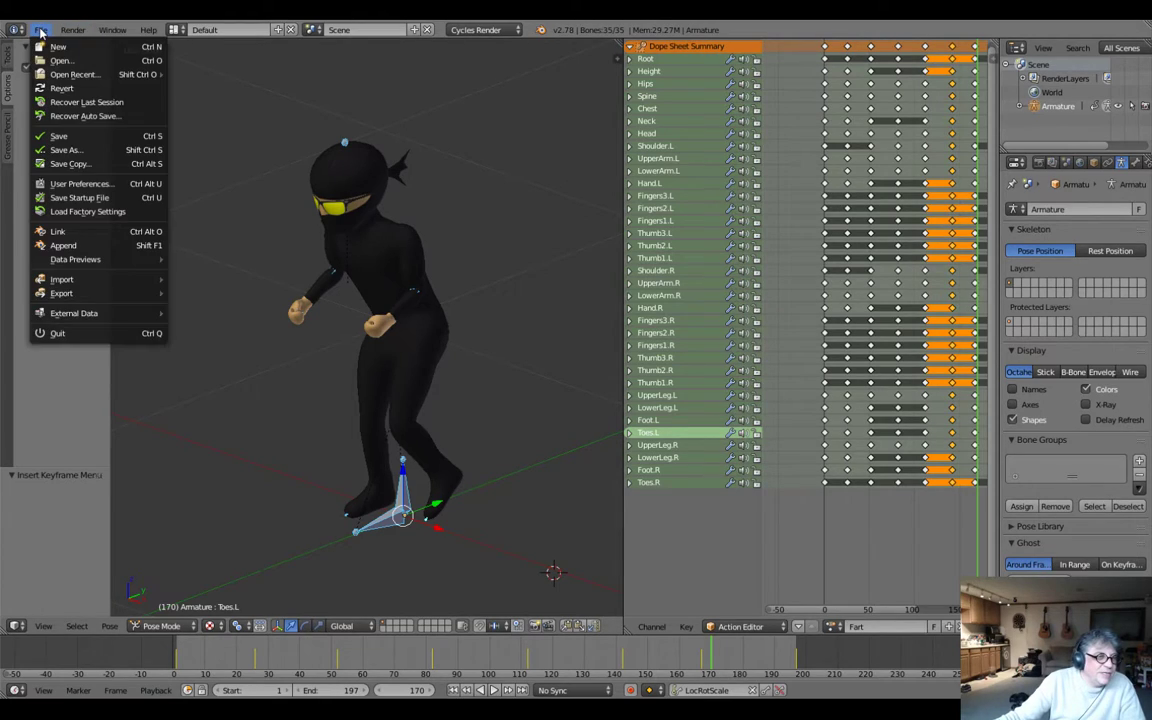
{"action": "left_click", "coordinate": [81, 152]}
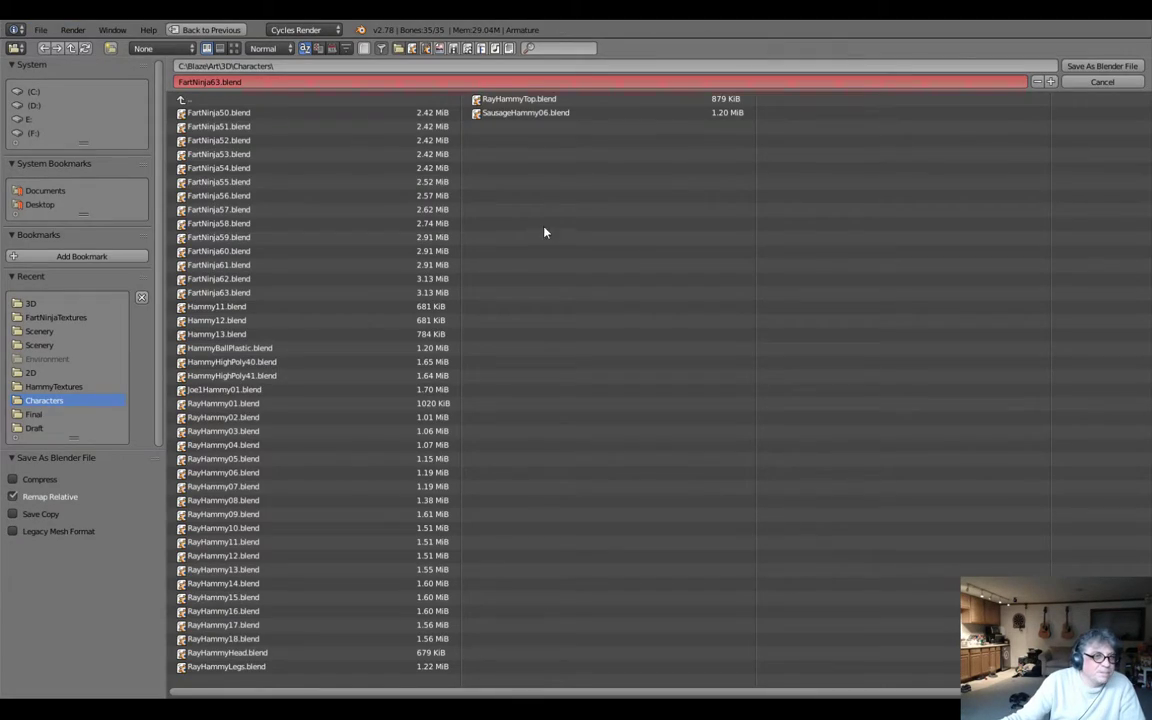
{"action": "left_click", "coordinate": [221, 84]}
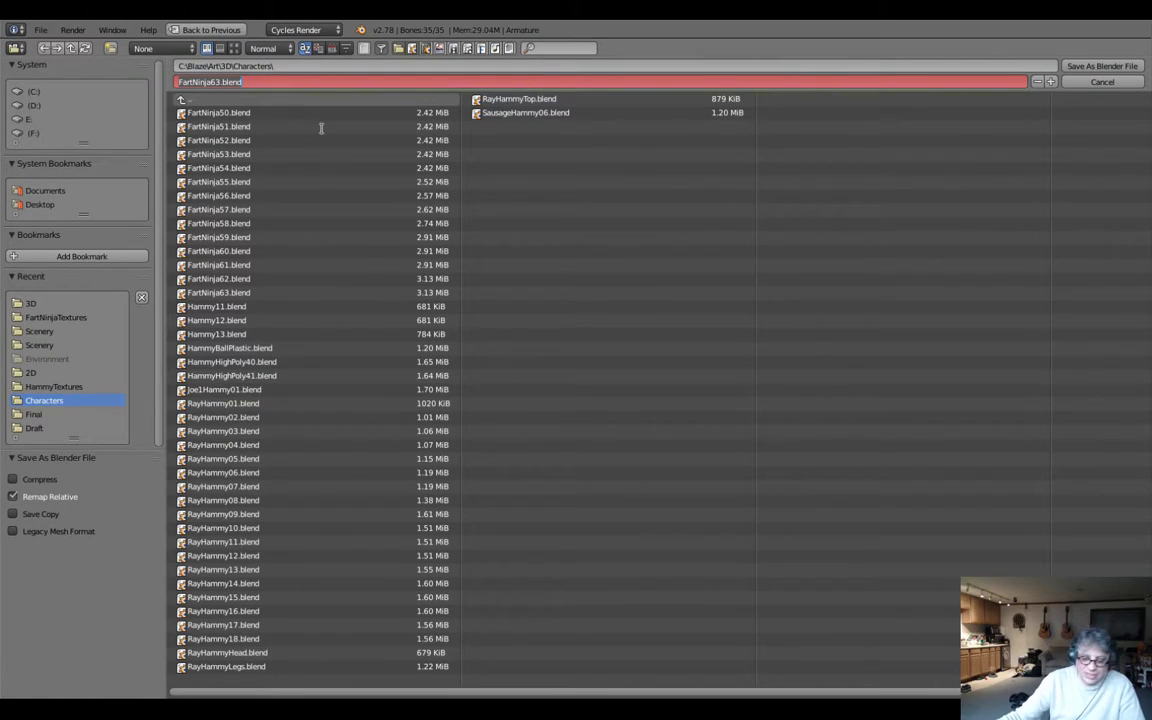
{"action": "key", "text": "Left"}
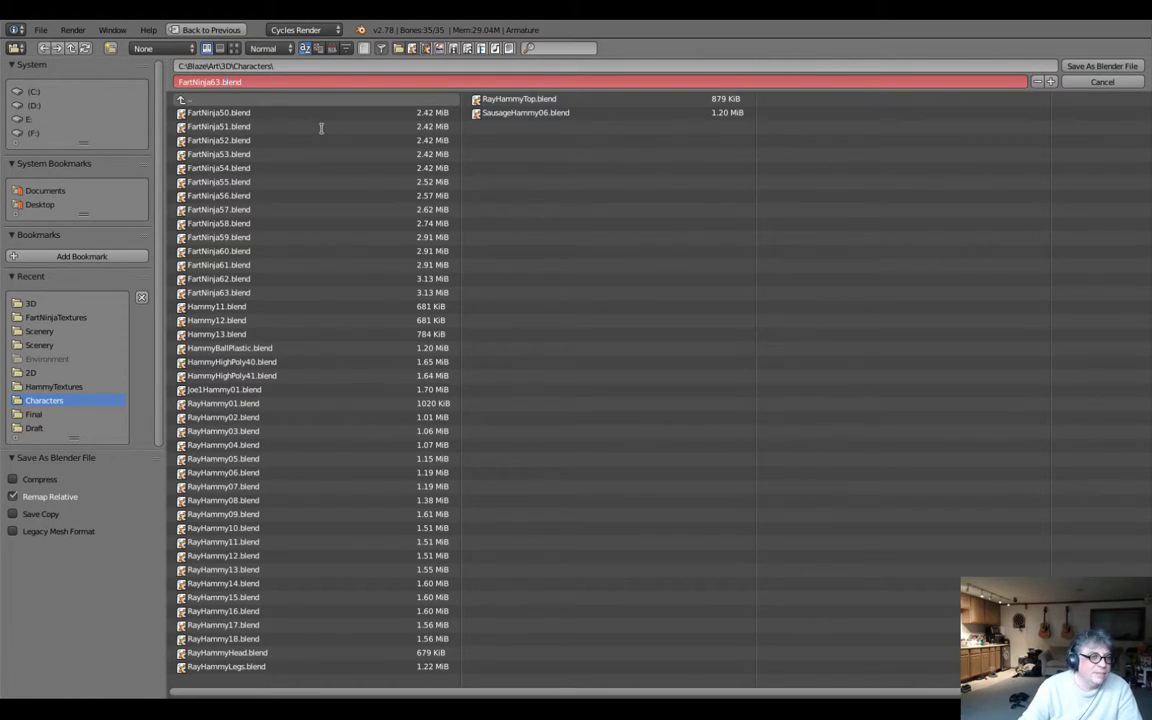
{"action": "key", "text": "BackSpace"}
{"action": "key", "text": "BackSpace"}
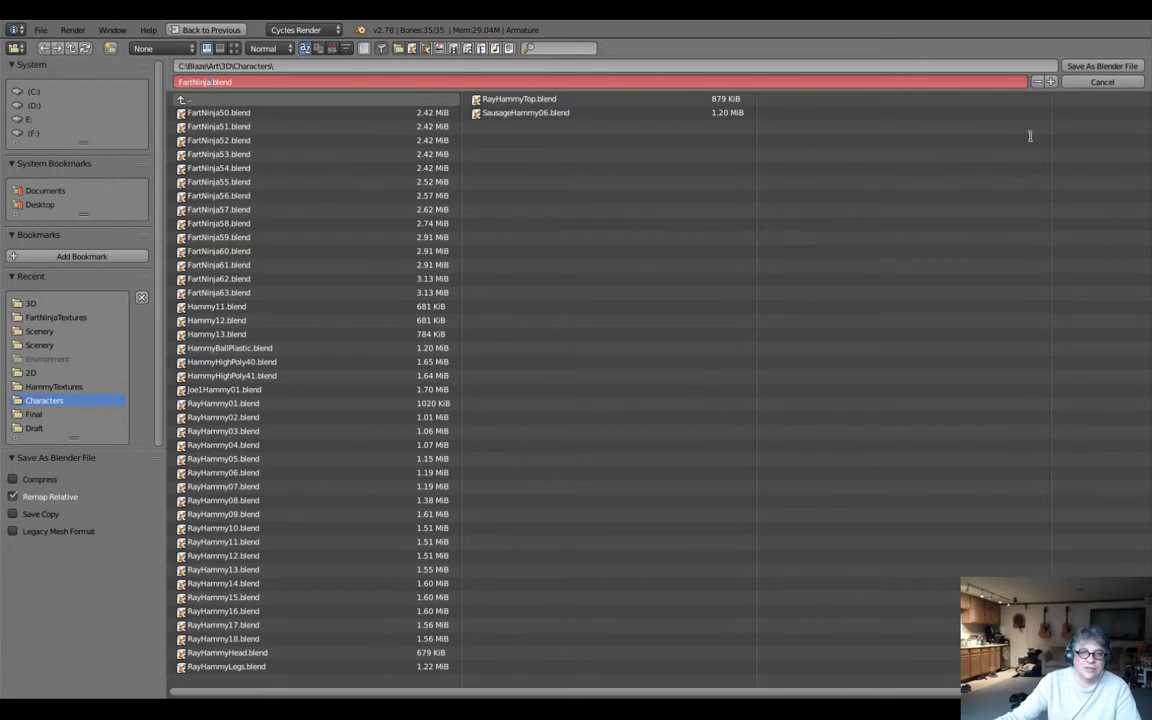
{"action": "left_click", "coordinate": [1101, 67]}
{"action": "left_click", "coordinate": [1101, 67]}
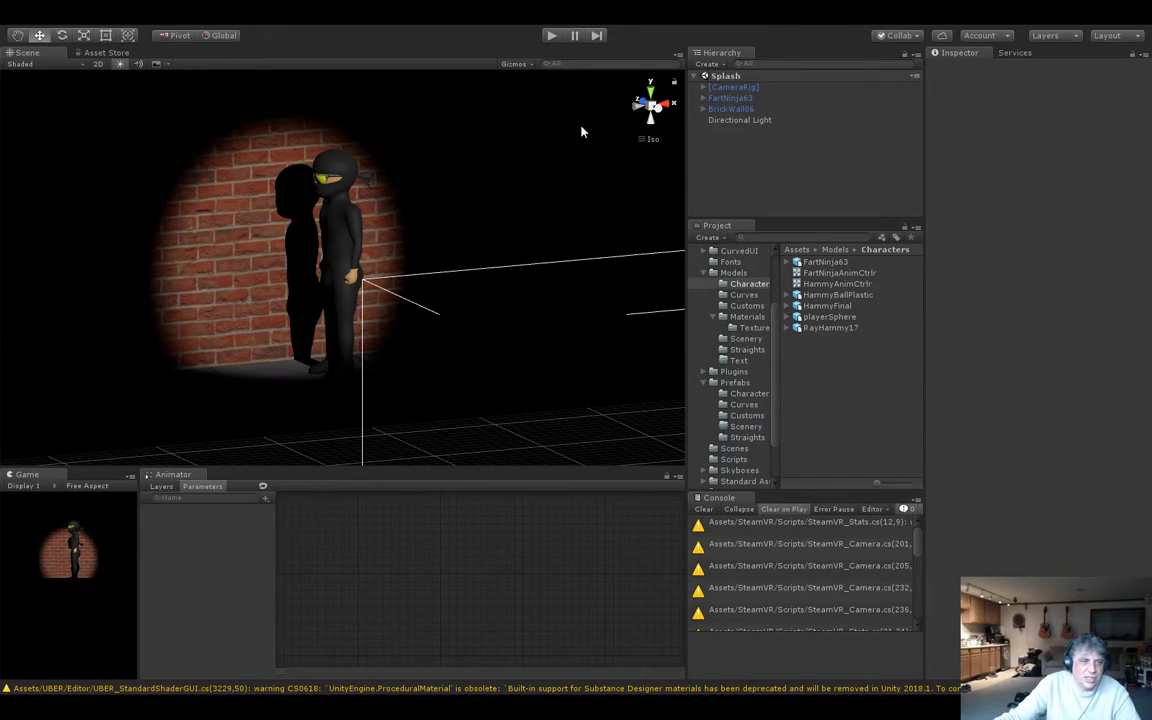
Switch to Unity and run the Splash scene, watching FartNinja63 move through its FartNinjaAnimCtrlr states, and stop it.
{"action": "left_click", "coordinate": [553, 36]}
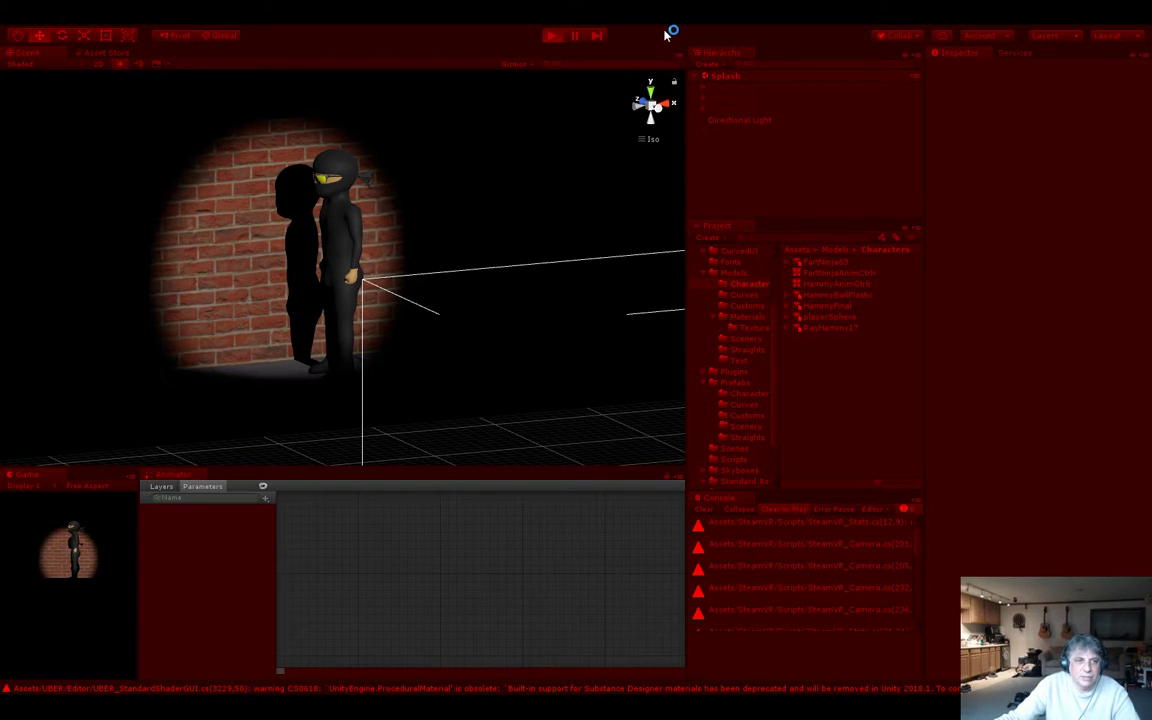
{"action": "left_click", "coordinate": [819, 274]}
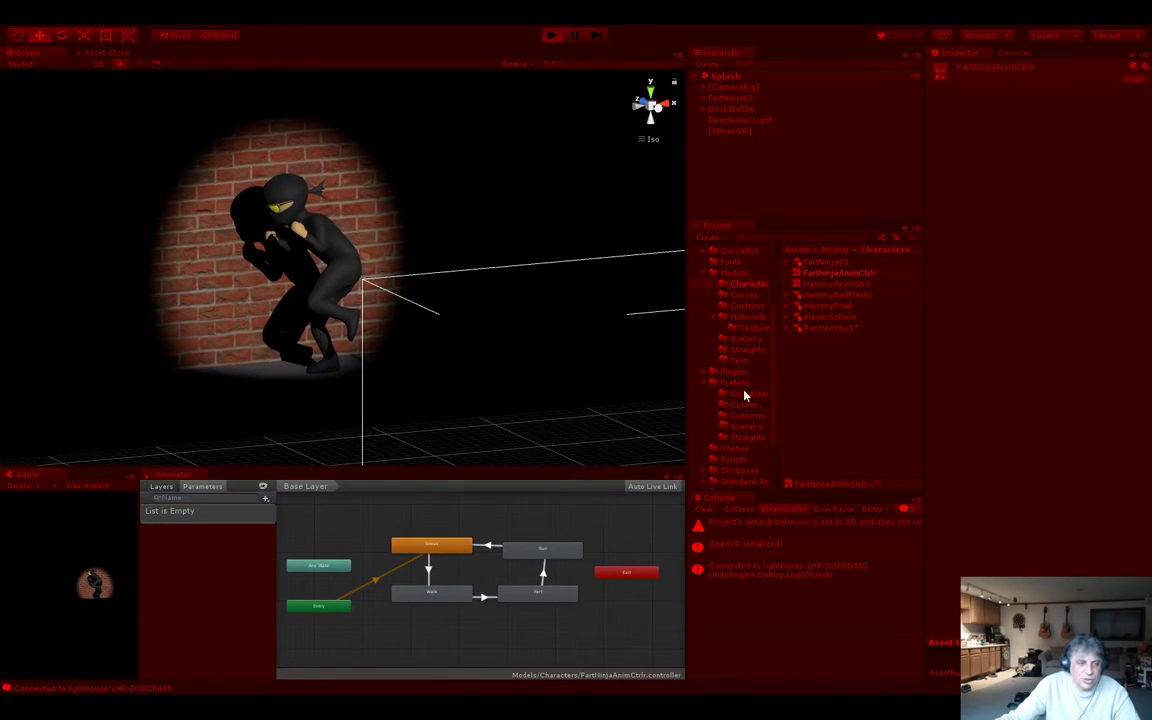
{"action": "left_click", "coordinate": [733, 98]}
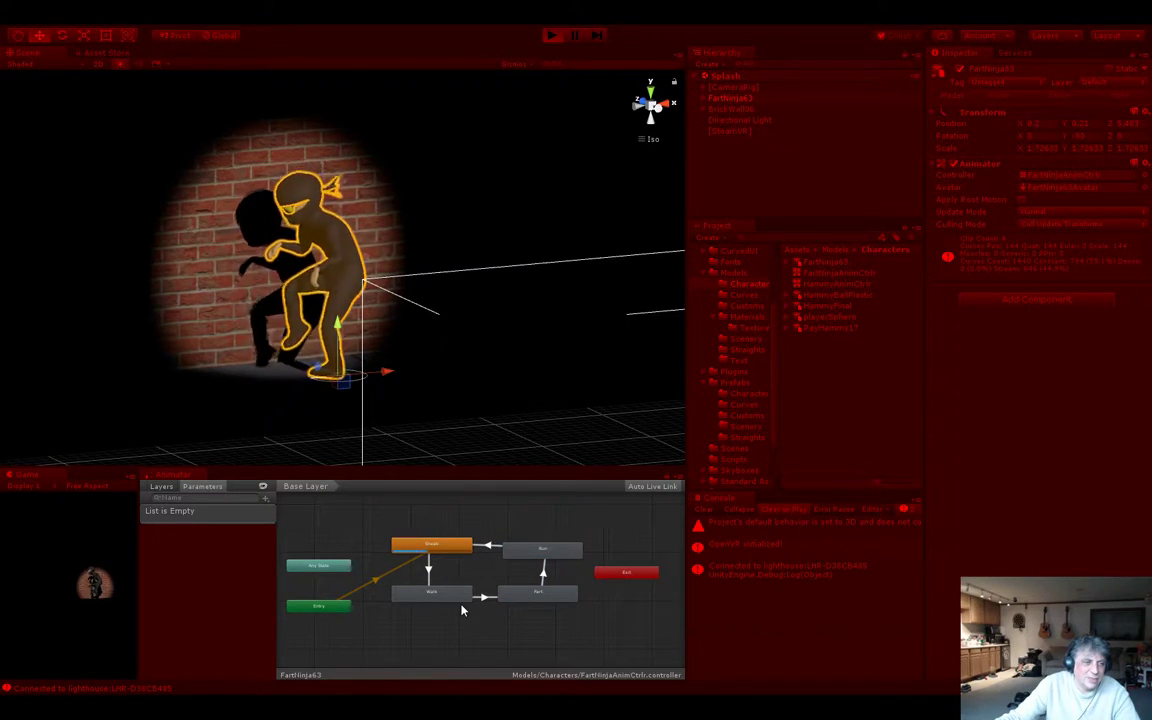
{"action": "left_click", "coordinate": [551, 35]}
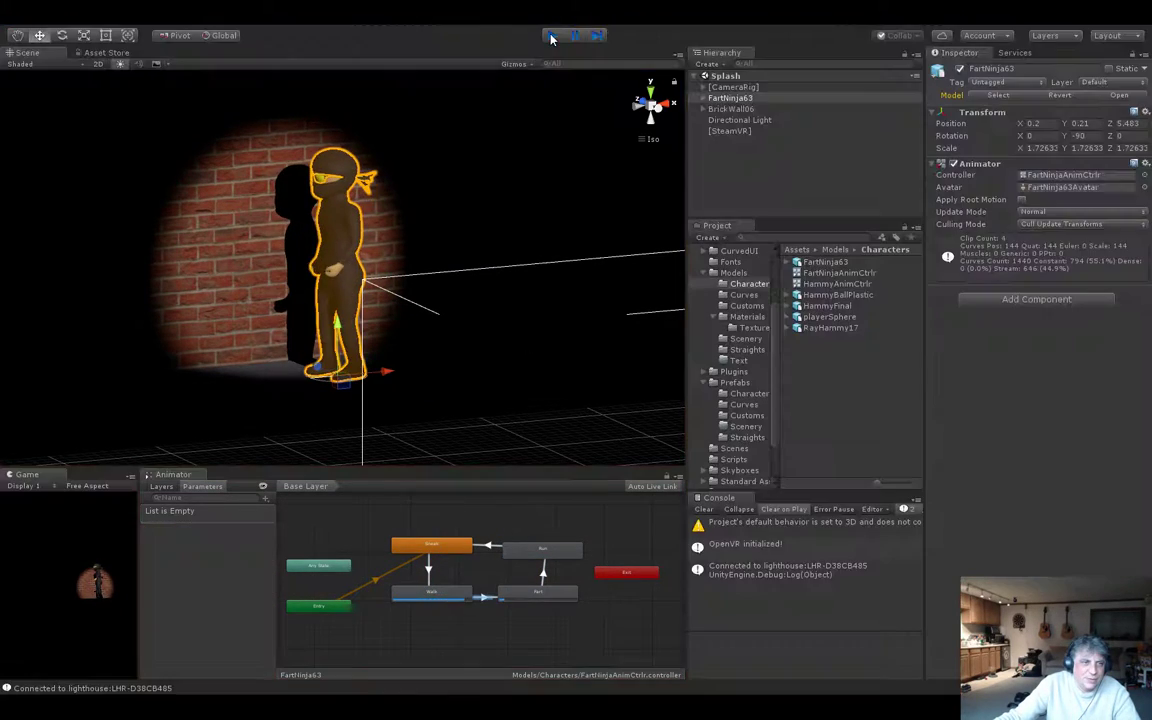
Delete FartNinja63 from the Splash scene and delete its model asset from the Models > Characters folder.
{"action": "left_click", "coordinate": [736, 98]}
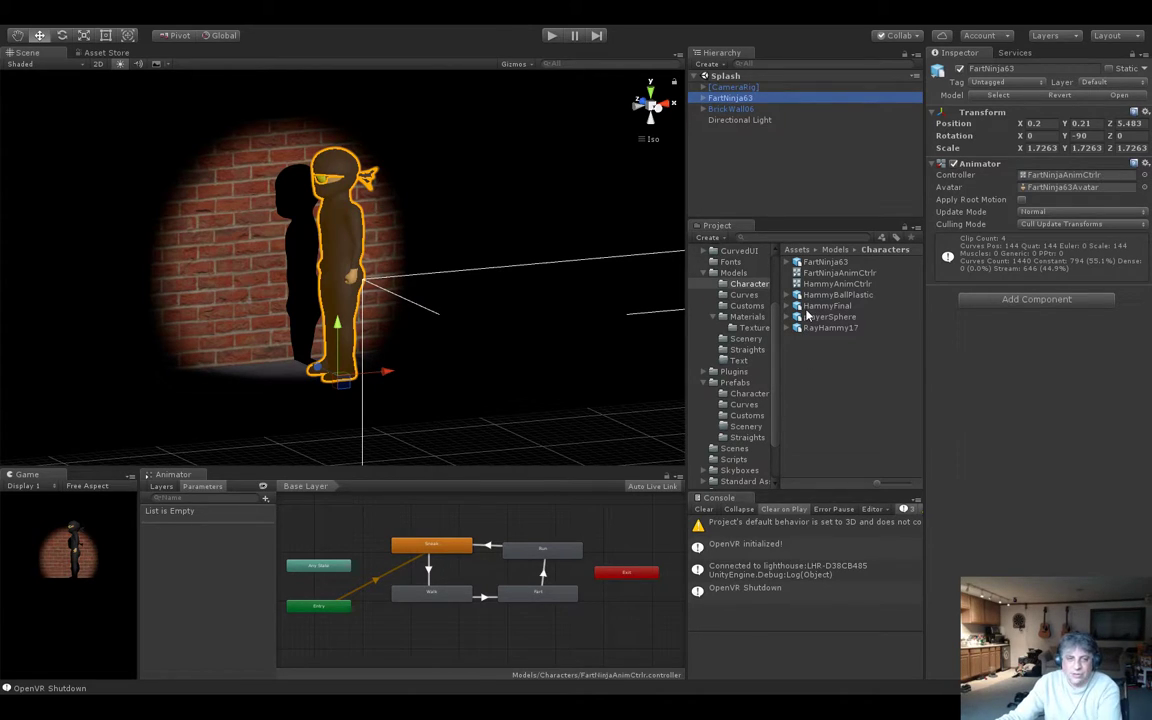
{"action": "key", "text": "Delete"}
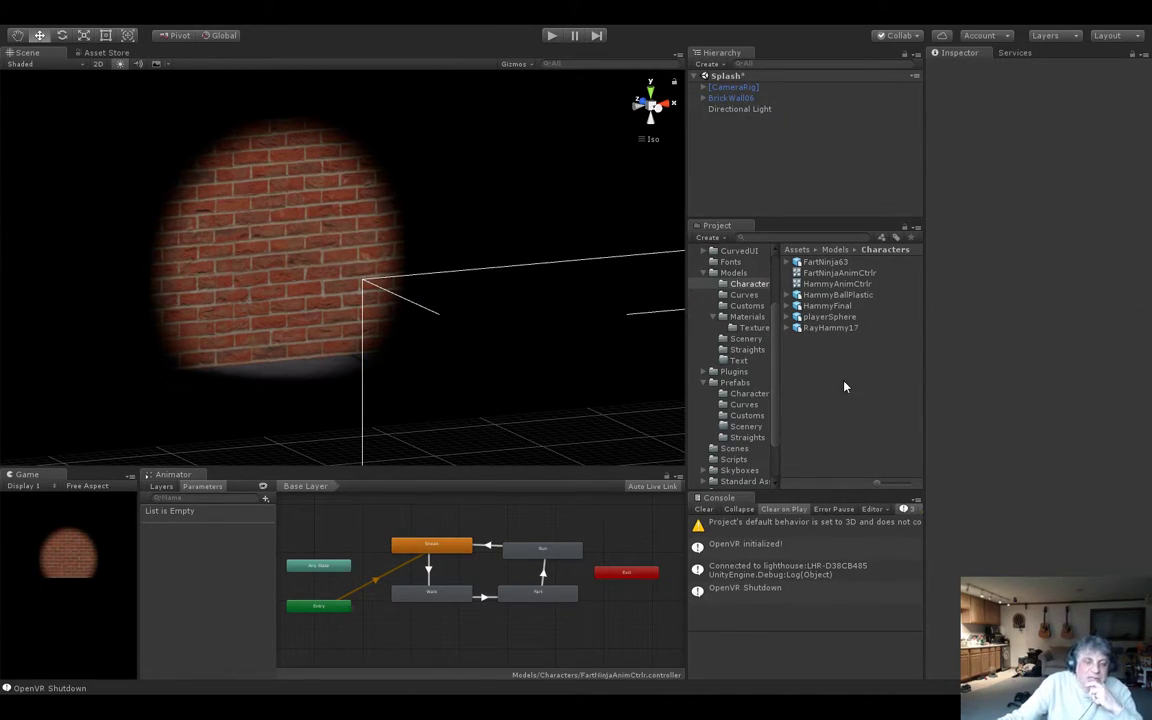
{"action": "left_click", "coordinate": [749, 285]}
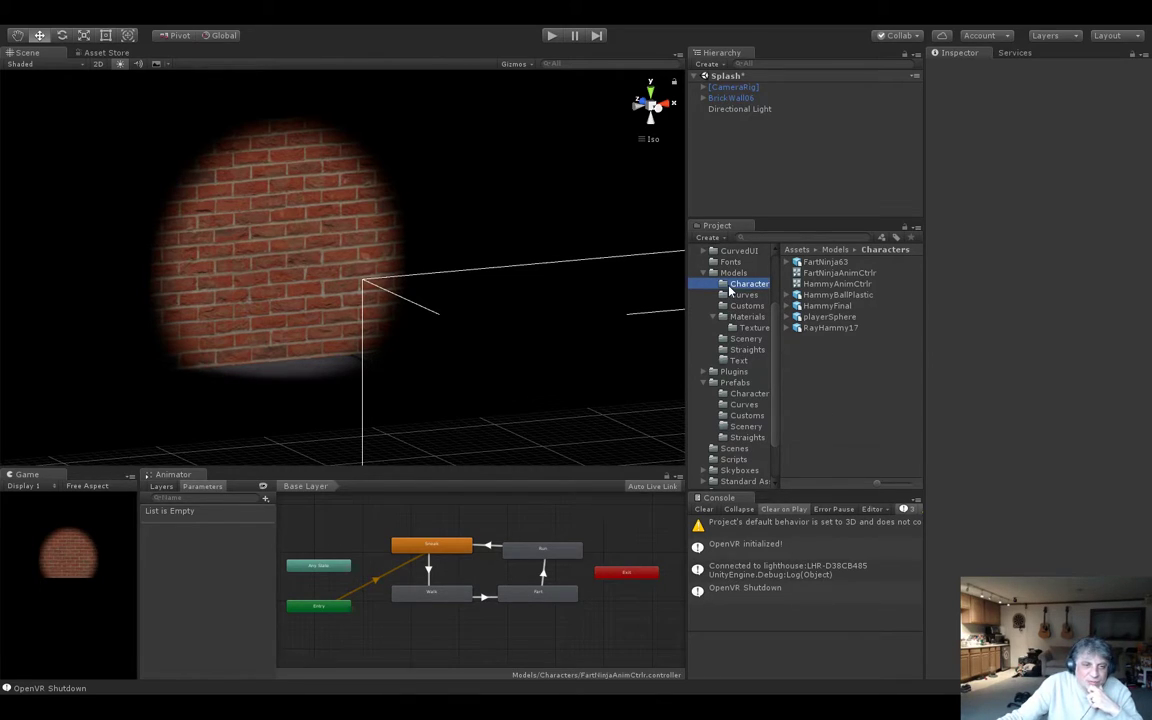
{"action": "left_click", "coordinate": [848, 262]}
{"action": "key", "text": "Delete"}
{"action": "left_click", "coordinate": [630, 381]}
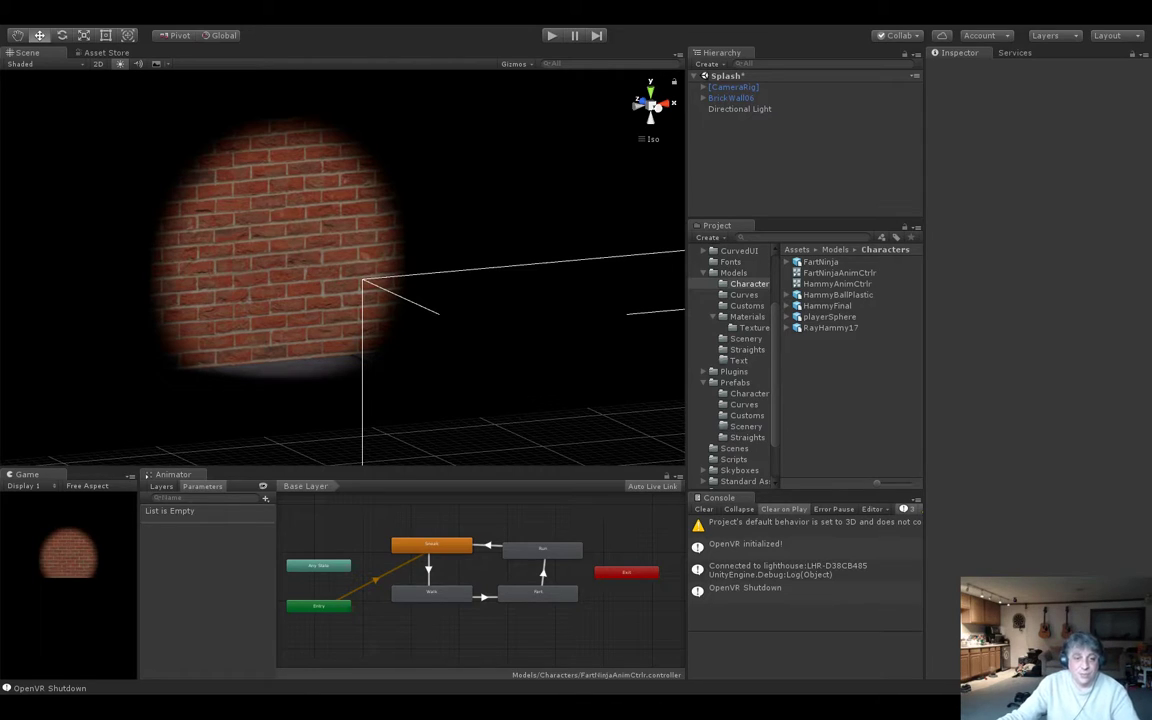
Remove the Default Take clip from the animation import settings of the FartNinja model.
{"action": "left_click", "coordinate": [818, 263]}
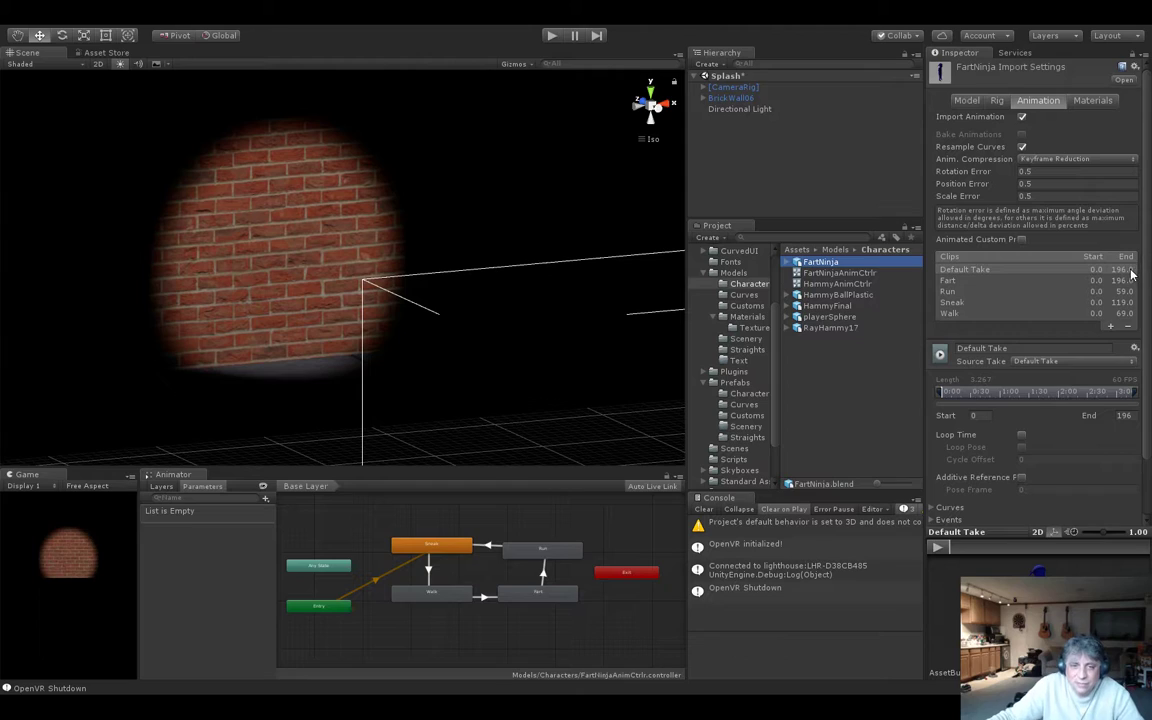
{"action": "left_click", "coordinate": [1040, 271]}
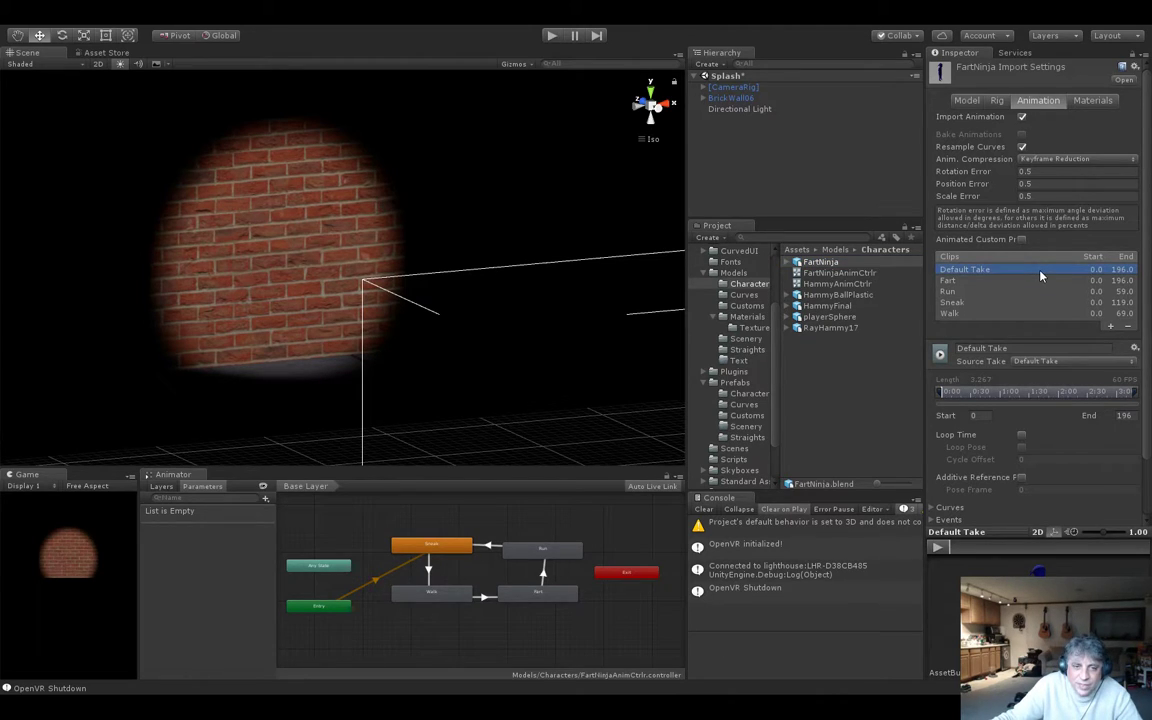
{"action": "left_click", "coordinate": [1128, 328]}
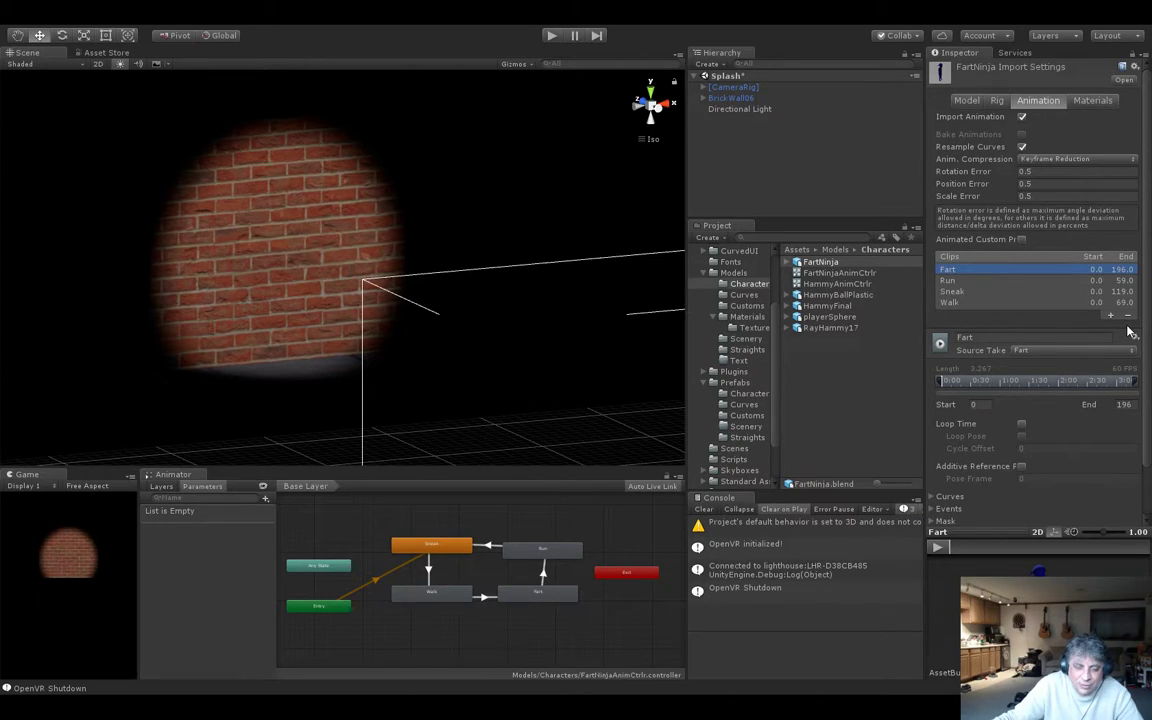
Enable Loop Time for the Fart, Run, Sneak and Walk clips and apply the import settings.
{"action": "left_click", "coordinate": [1021, 424]}
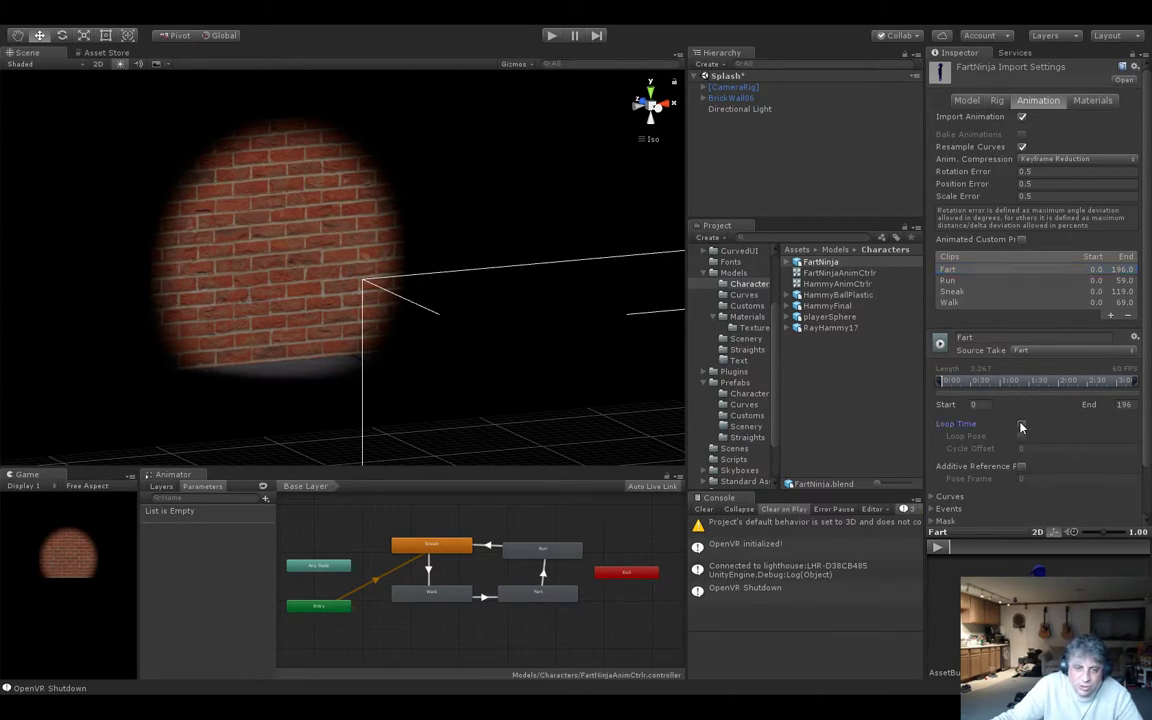
{"action": "left_click", "coordinate": [1087, 282]}
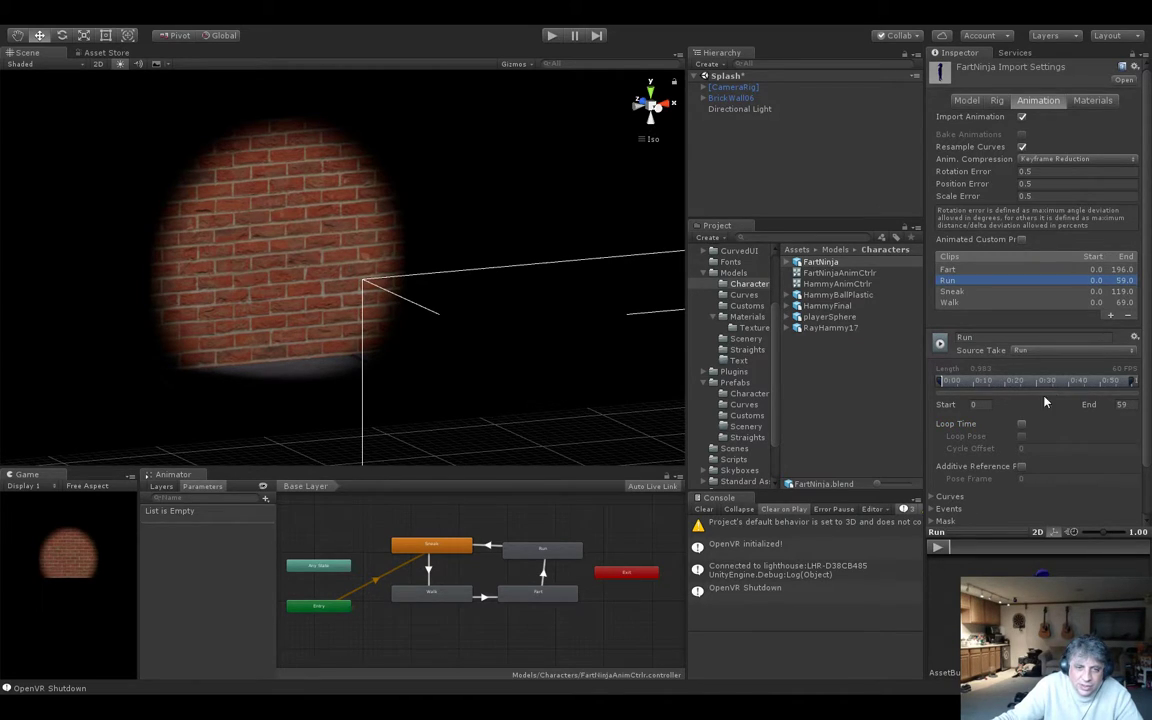
{"action": "left_click", "coordinate": [1018, 292]}
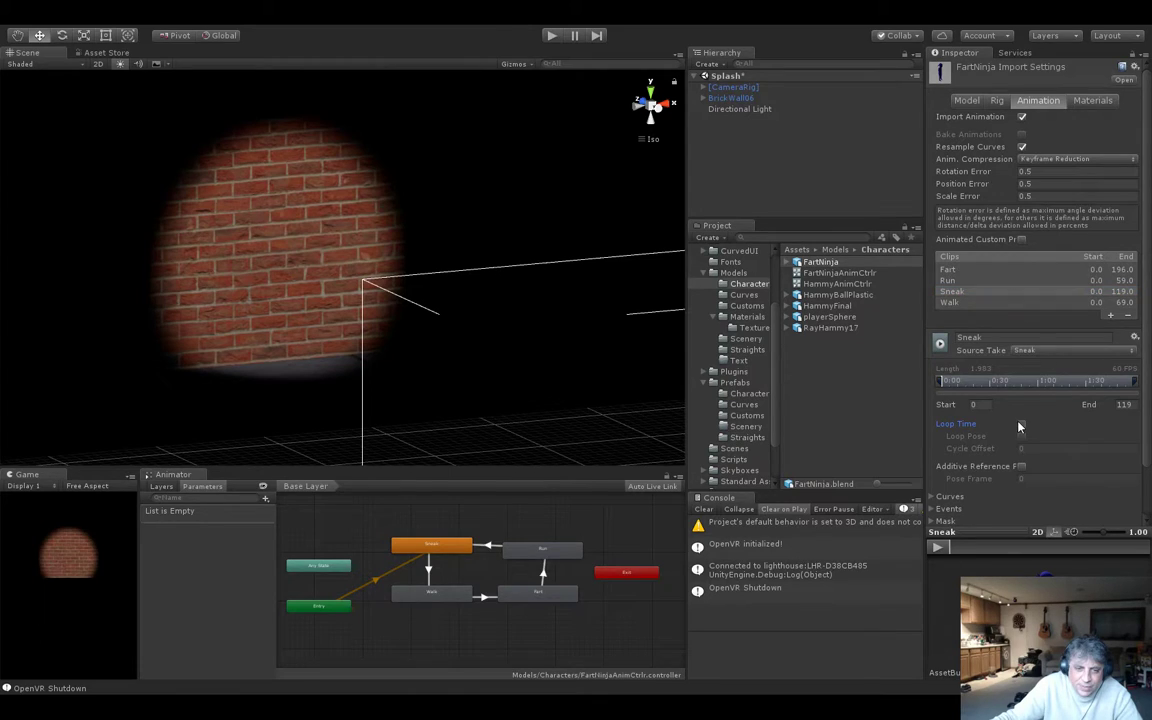
{"action": "left_click", "coordinate": [1006, 301]}
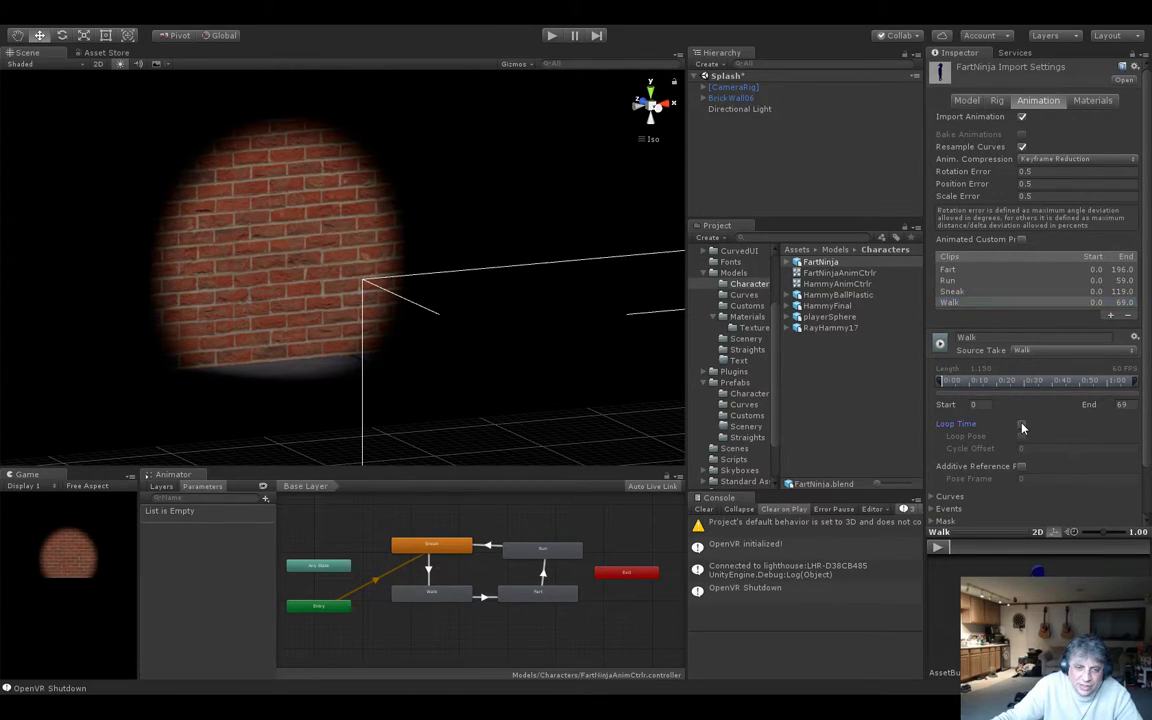
{"action": "scroll", "coordinate": [1110, 452], "scroll_direction": "down", "scroll_amount": 2}
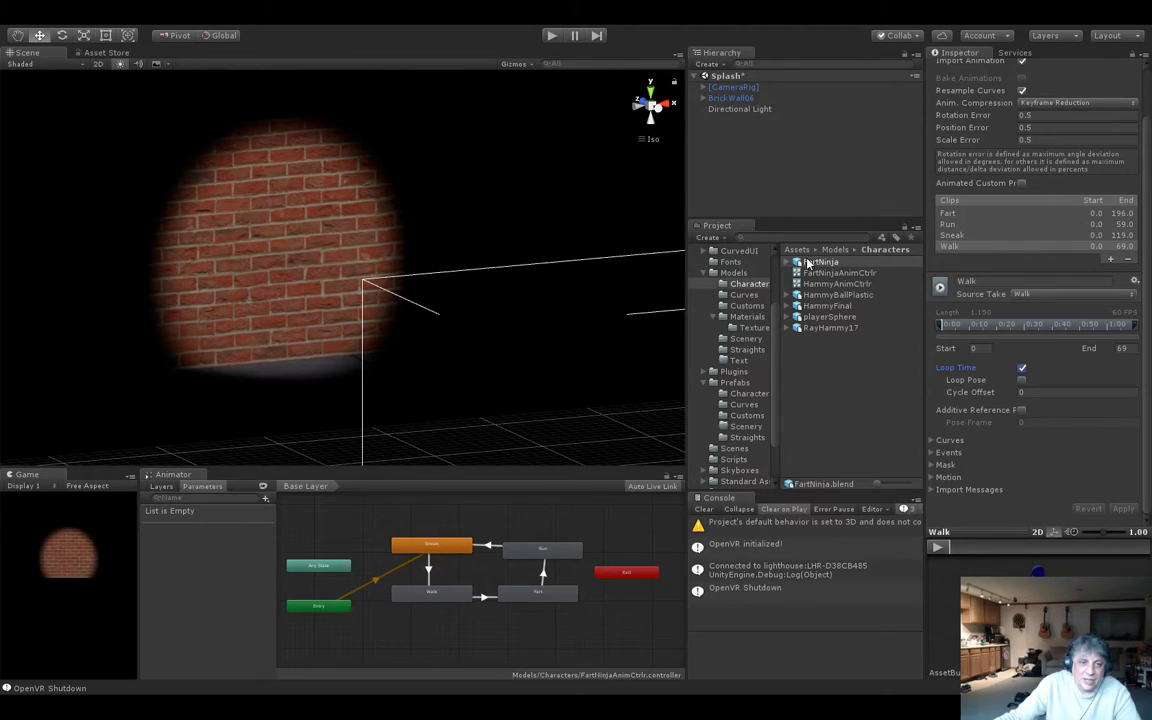
Add the FartNinja model to the Splash scene and select the new object.
{"action": "left_click_drag", "start_coordinate": [800, 262], "coordinate": [730, 144]}
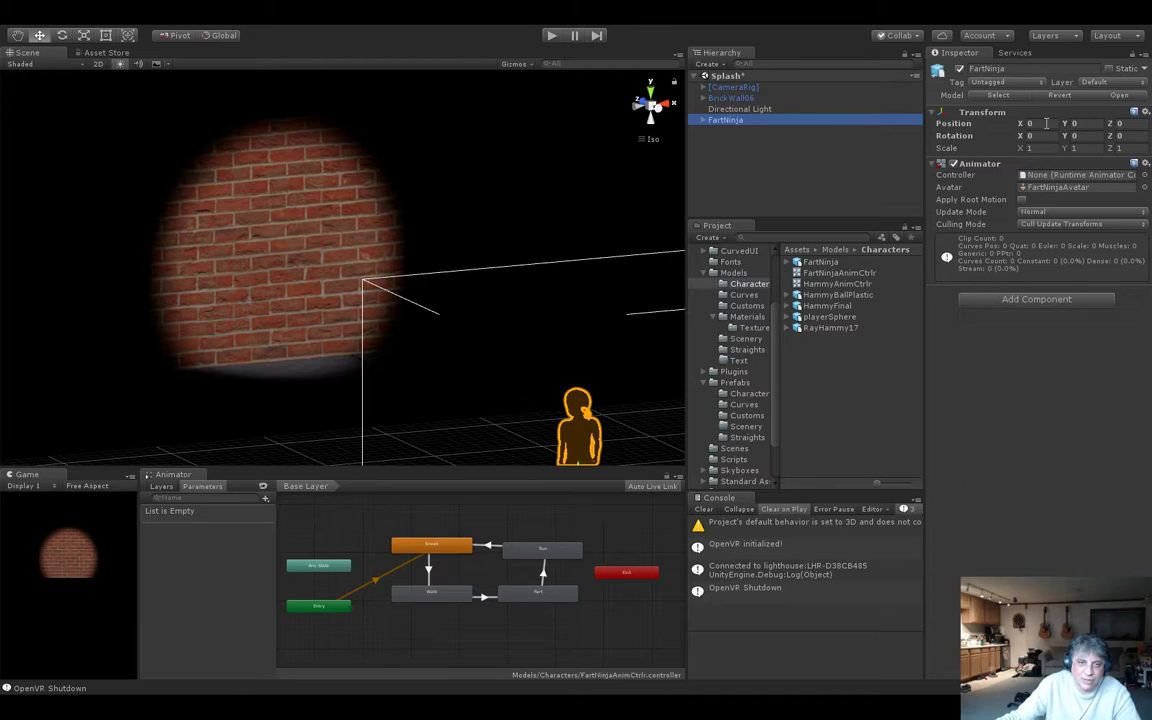
{"action": "left_click", "coordinate": [720, 121]}
{"action": "left_click", "coordinate": [743, 172]}
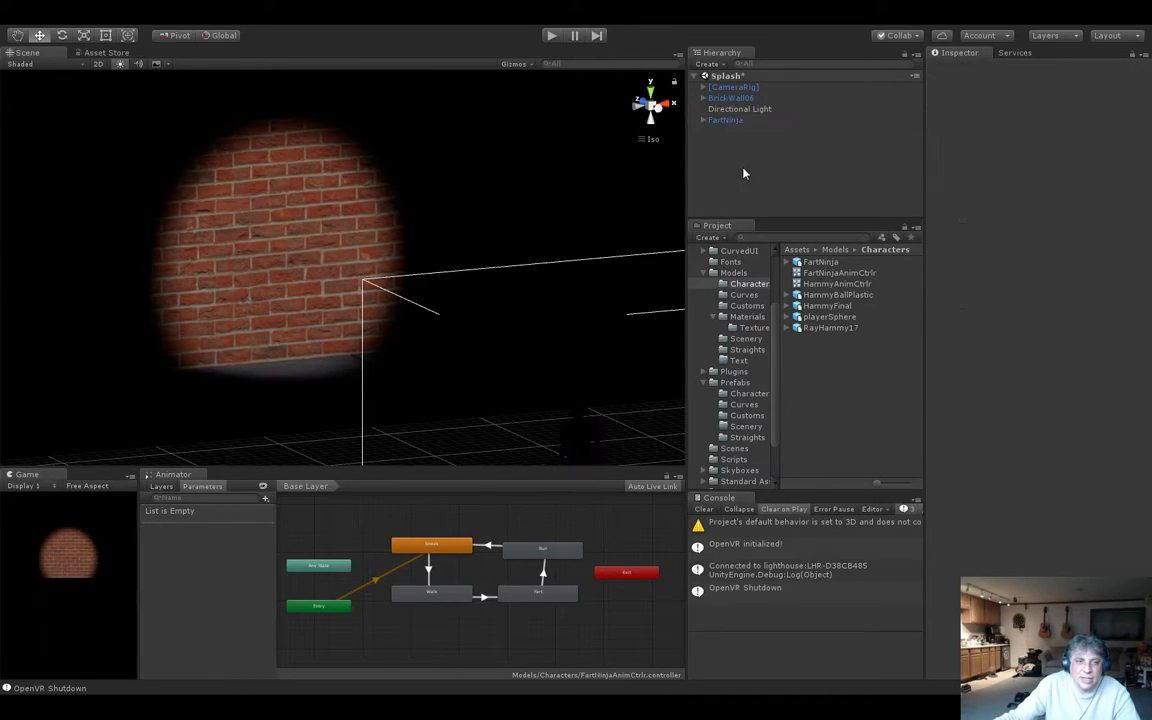
{"action": "left_click", "coordinate": [738, 121]}
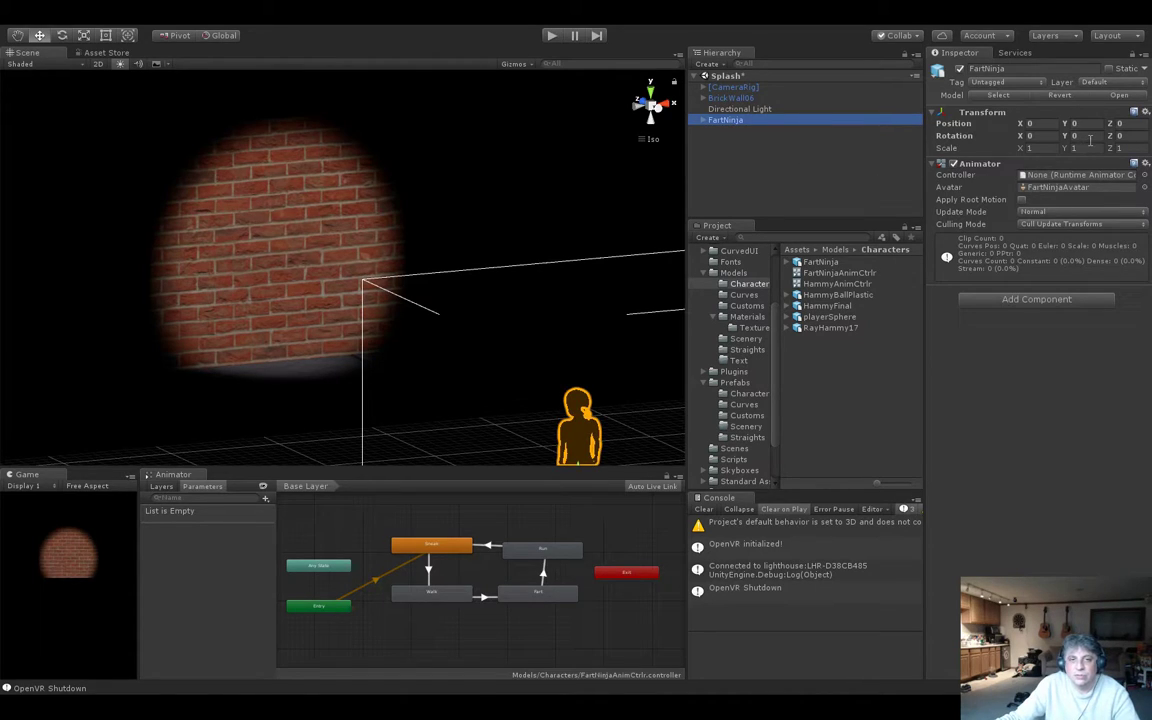
From the top view, move FartNinja along Z to 6, into the spotlight by the brick wall.
{"action": "key", "text": "f"}
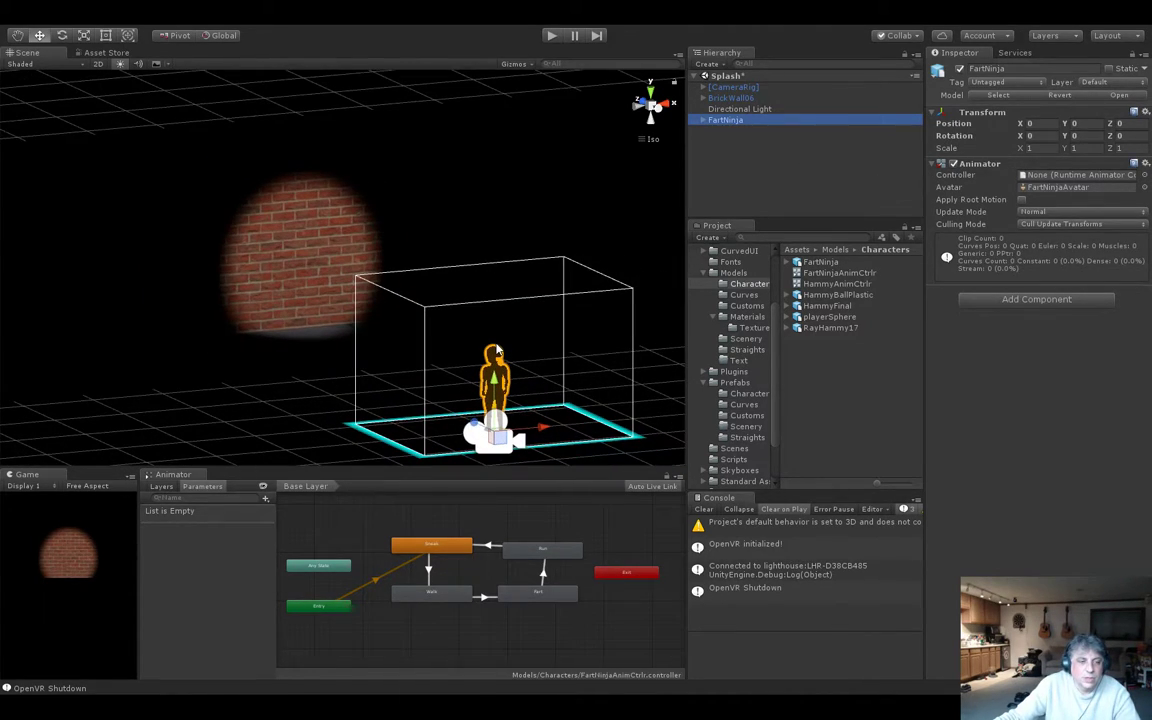
{"action": "scroll", "coordinate": [497, 349], "scroll_direction": "up", "scroll_amount": 2}
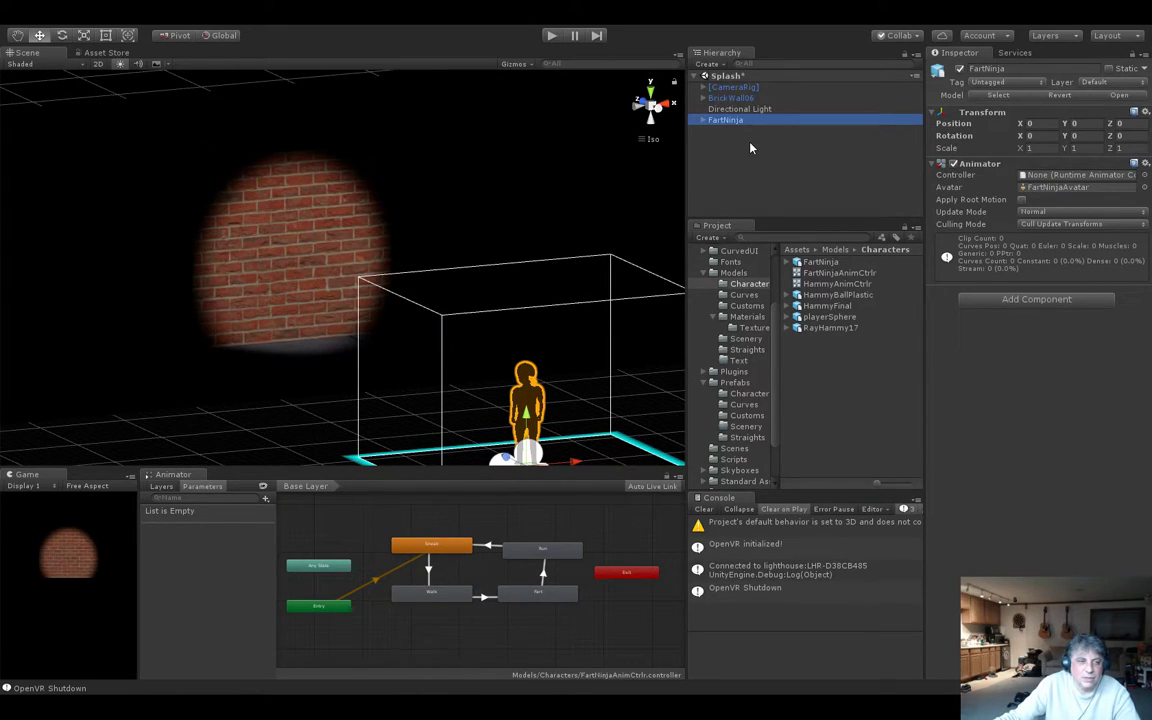
{"action": "left_click", "coordinate": [651, 93]}
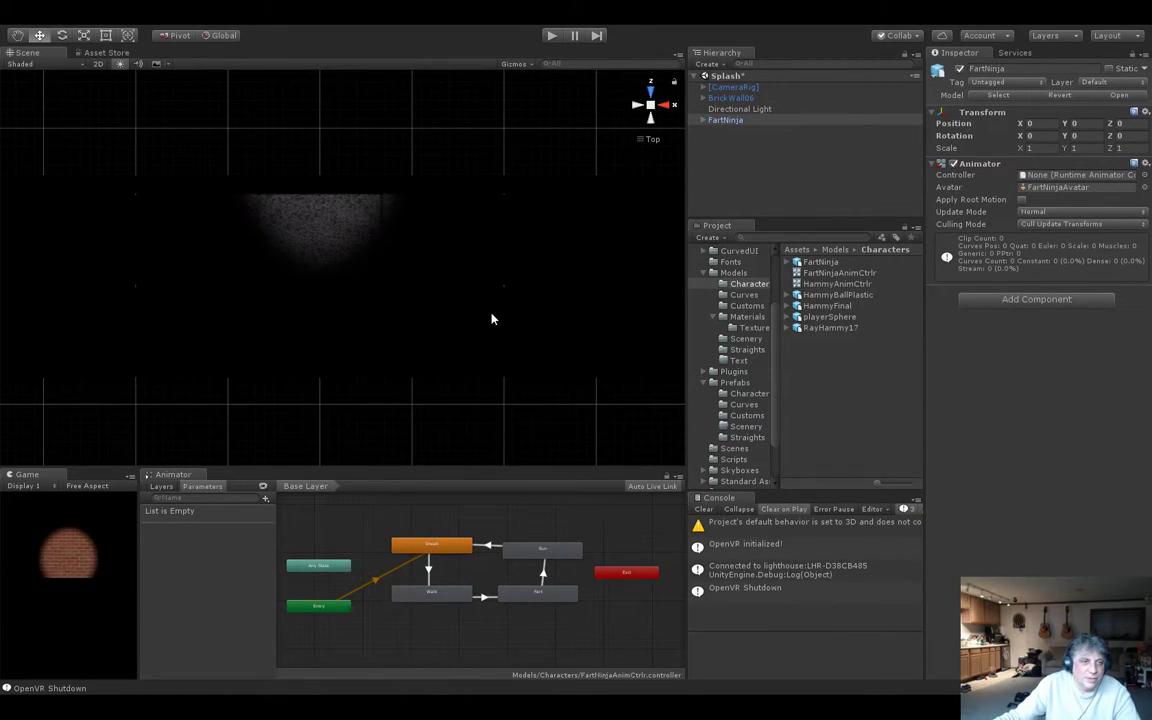
{"action": "scroll", "coordinate": [491, 330], "scroll_direction": "down", "scroll_amount": 5}
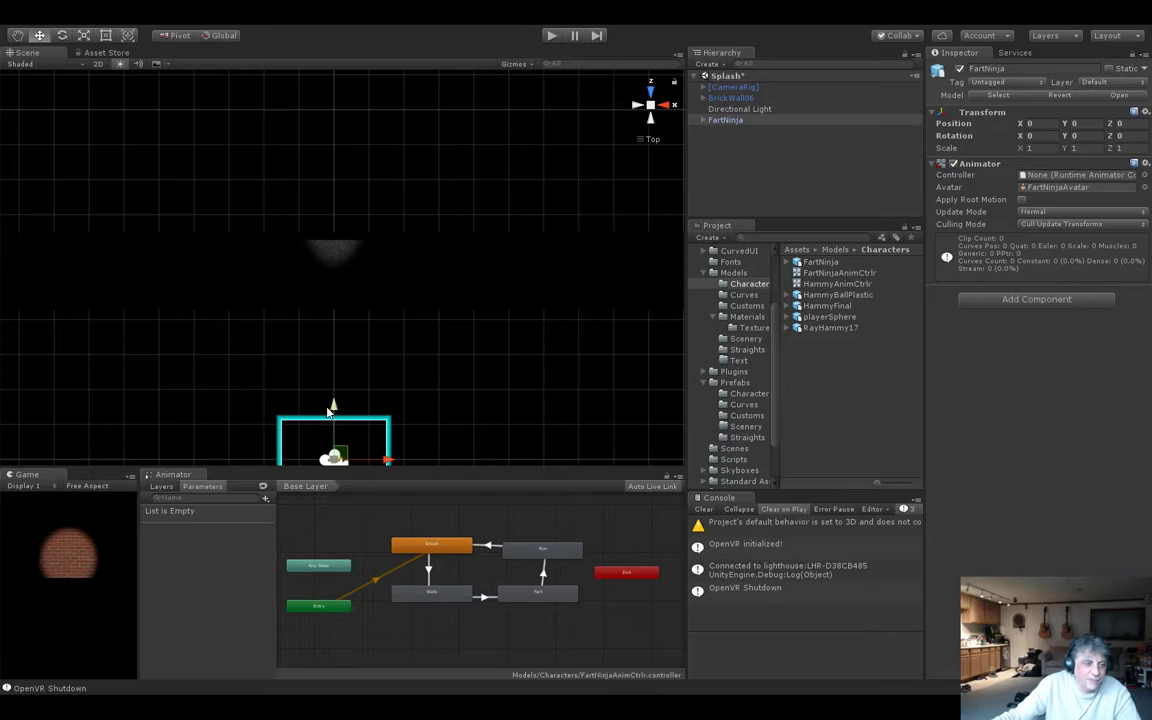
{"action": "left_click_drag", "start_coordinate": [334, 404], "coordinate": [334, 198]}
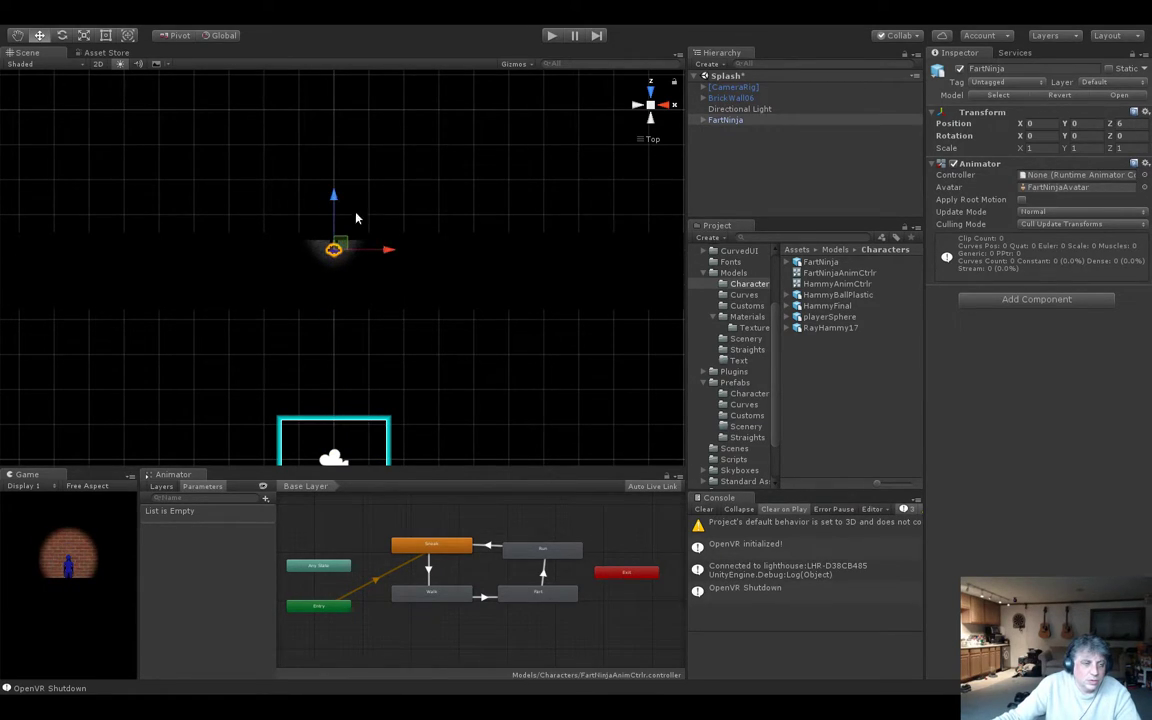
Raise FartNinja to a Y position of about 0.197 so its feet stand on the floor.
{"action": "key", "text": "f"}
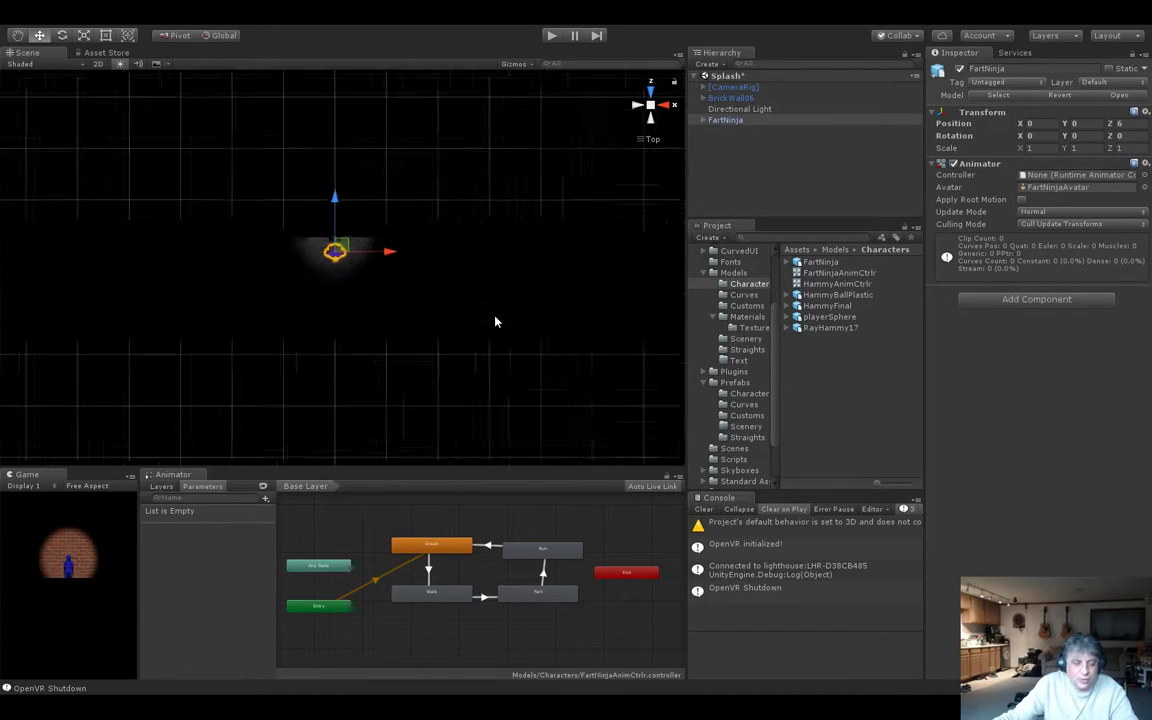
{"action": "middle_click_drag", "start_coordinate": [525, 370], "coordinate": [525, 368]}
{"action": "left_click_drag", "start_coordinate": [525, 369], "coordinate": [392, 66], "text": "alt"}
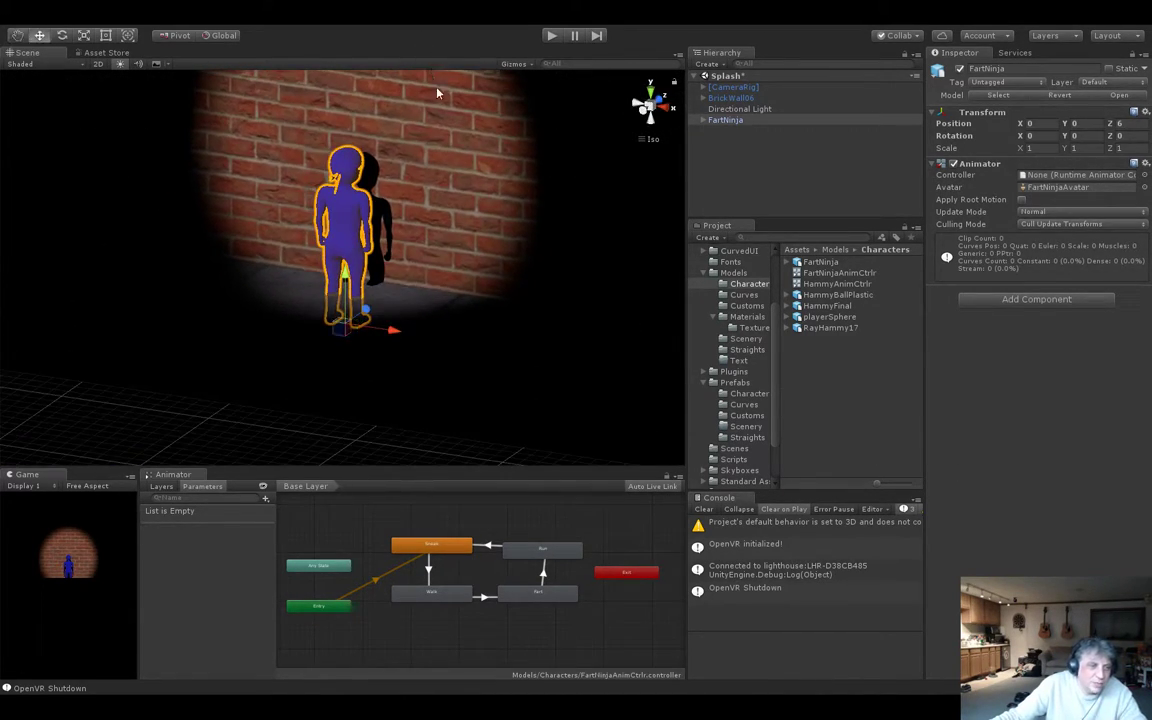
{"action": "left_click_drag", "start_coordinate": [347, 285], "coordinate": [346, 246]}
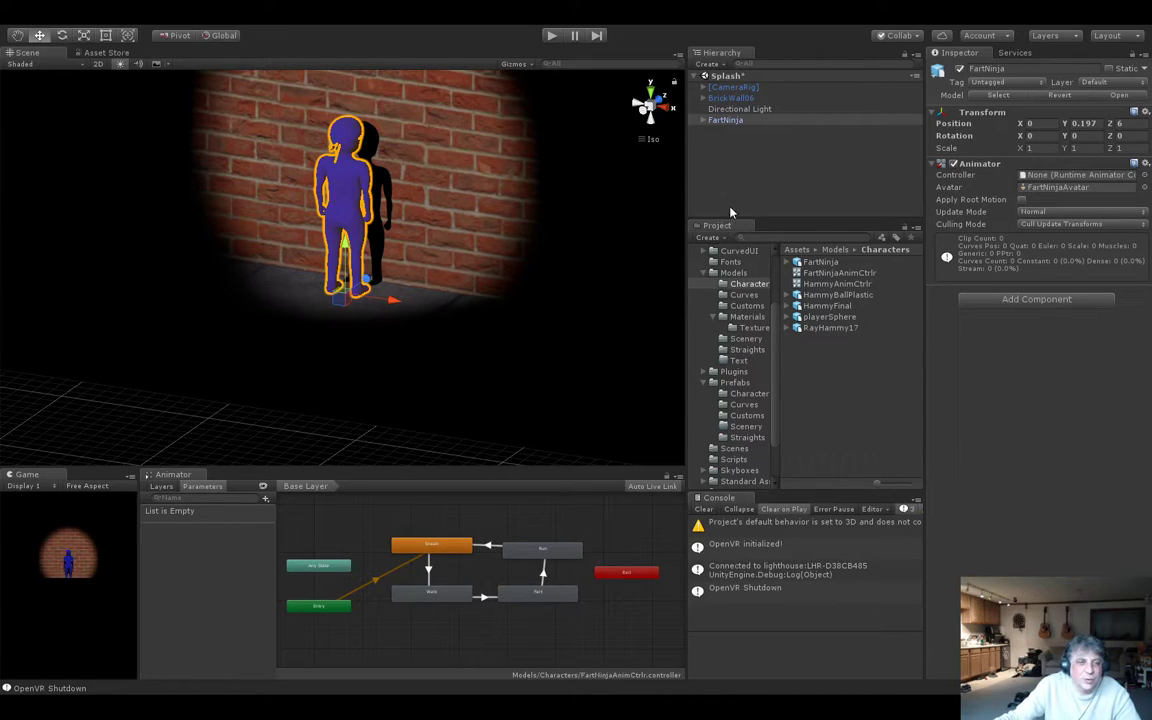
Set FartNinja's Y rotation to -90 and move it along Z to about 5.866, slightly away from the brick wall.
{"action": "left_click", "coordinate": [1070, 136]}
{"action": "type", "text": "-10.97"}
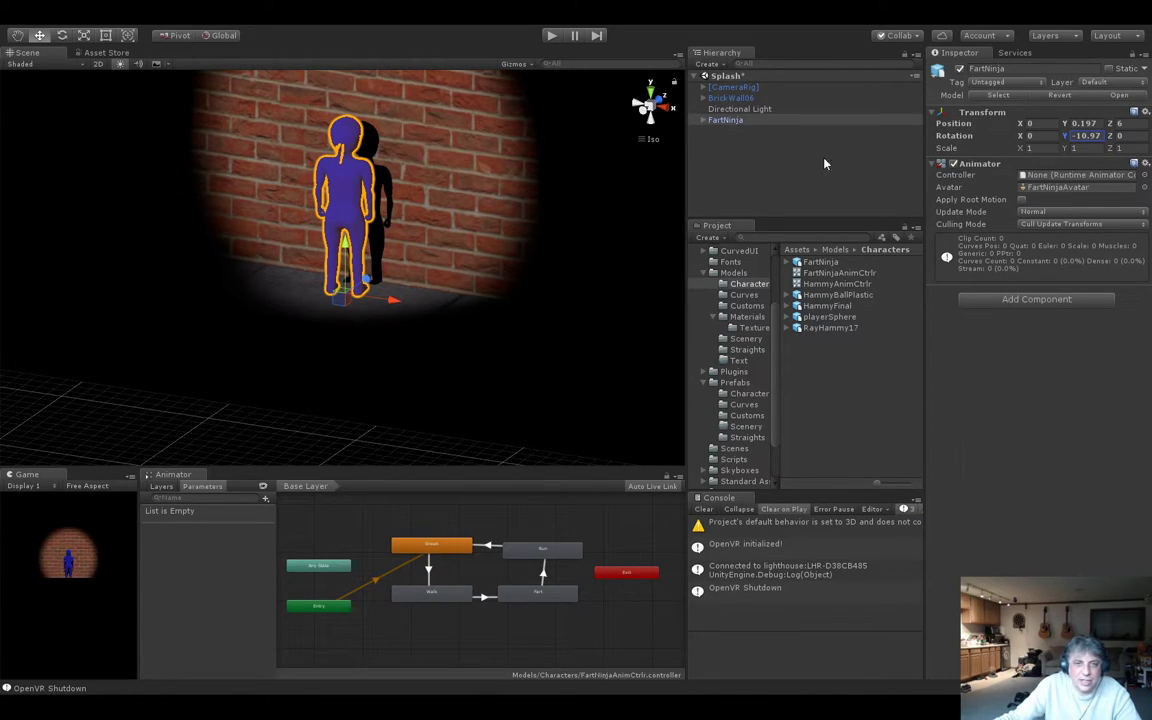
{"action": "left_click", "coordinate": [1094, 136]}
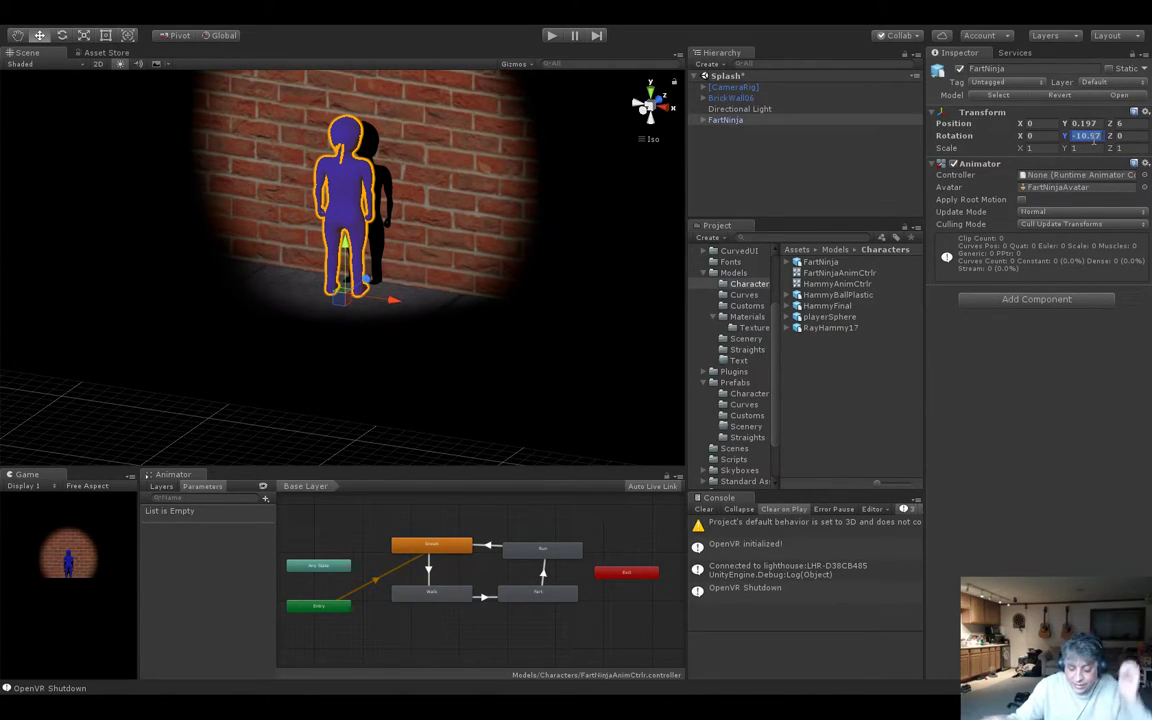
{"action": "type", "text": "-90"}
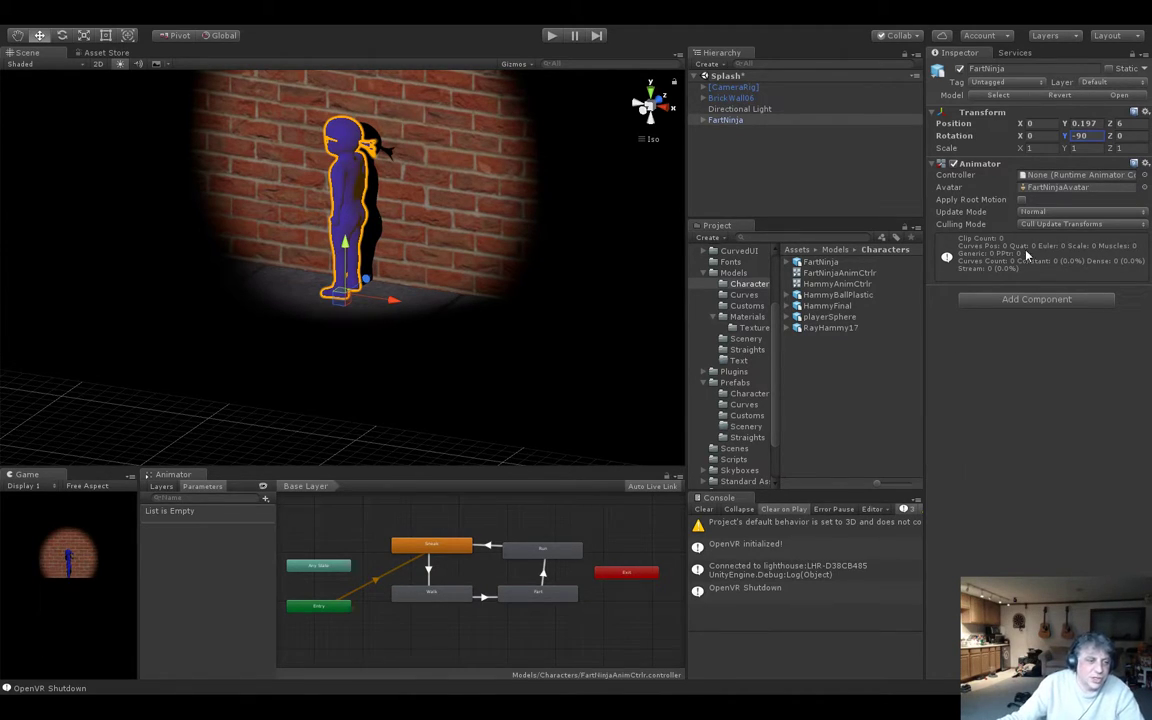
{"action": "mouse_move", "coordinate": [366, 281]}
{"action": "left_mouse_down"}
{"action": "mouse_move", "coordinate": [380, 298]}
{"action": "mouse_move", "coordinate": [342, 302]}
{"action": "mouse_move", "coordinate": [350, 290]}
{"action": "mouse_move", "coordinate": [338, 292]}
{"action": "mouse_move", "coordinate": [358, 289]}
{"action": "left_mouse_up"}
Assign FartNinjaAnimCtrlr as the Animator controller of FartNinja and play-test the scene.
{"action": "left_click", "coordinate": [711, 119]}
{"action": "left_click", "coordinate": [703, 120]}
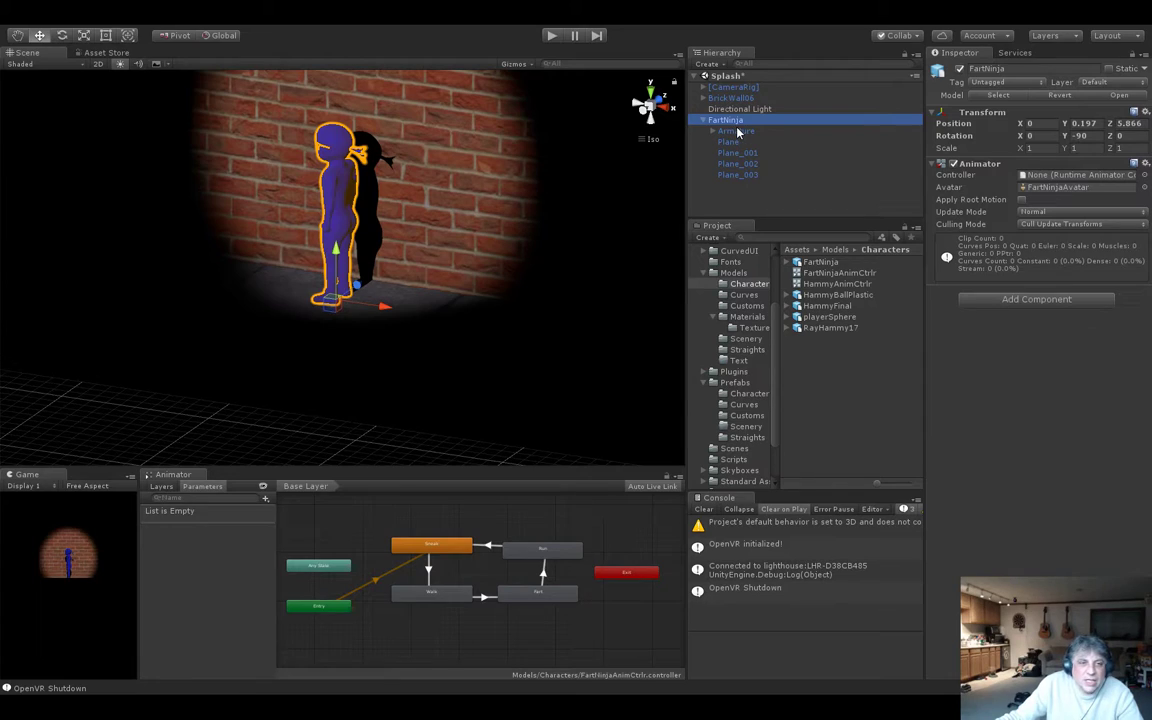
{"action": "left_click", "coordinate": [1145, 175]}
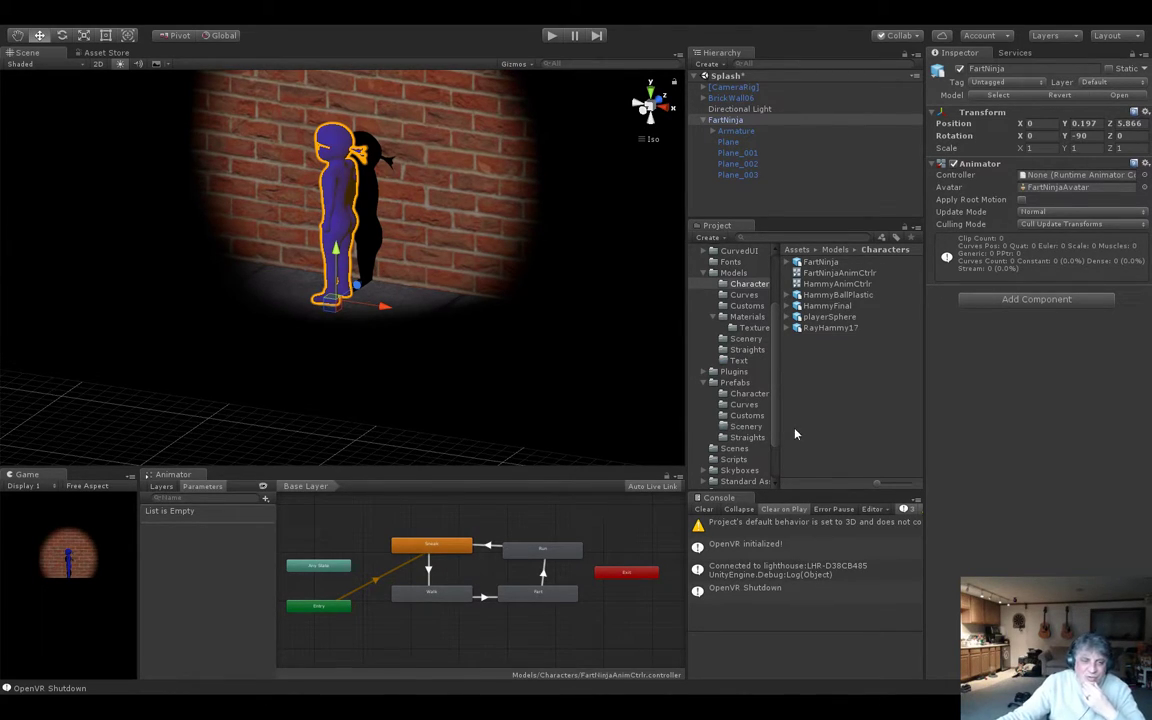
{"action": "key", "text": "ctrl+z"}
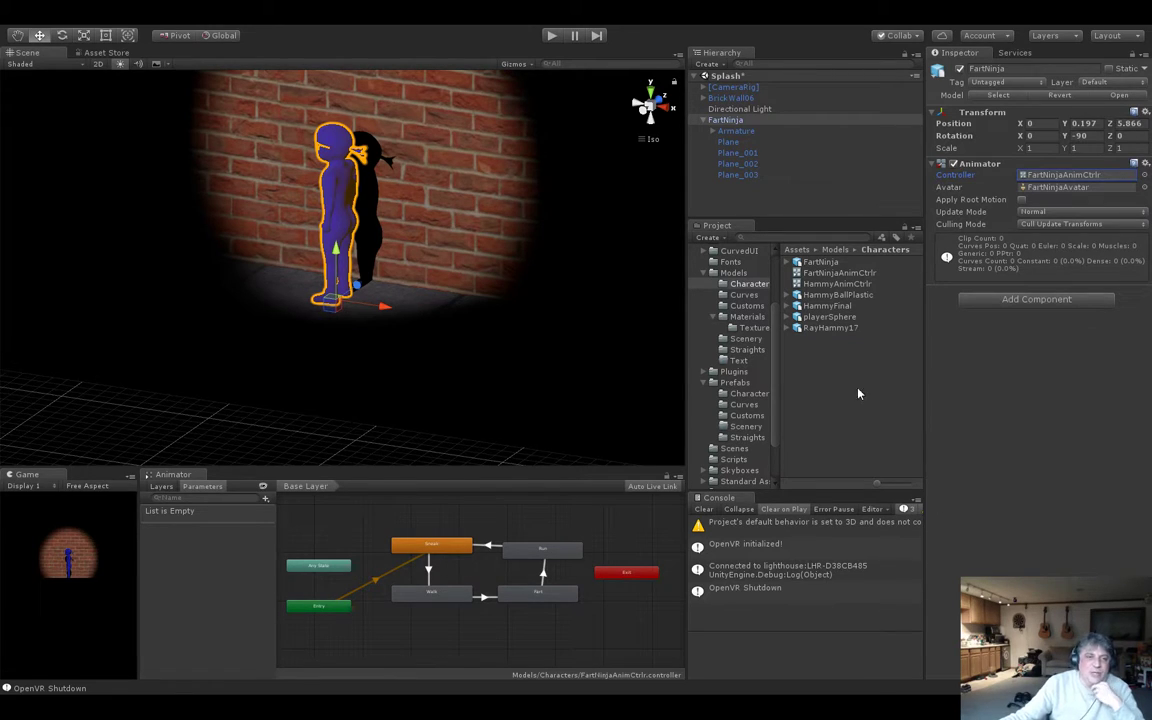
{"action": "left_click", "coordinate": [550, 35]}
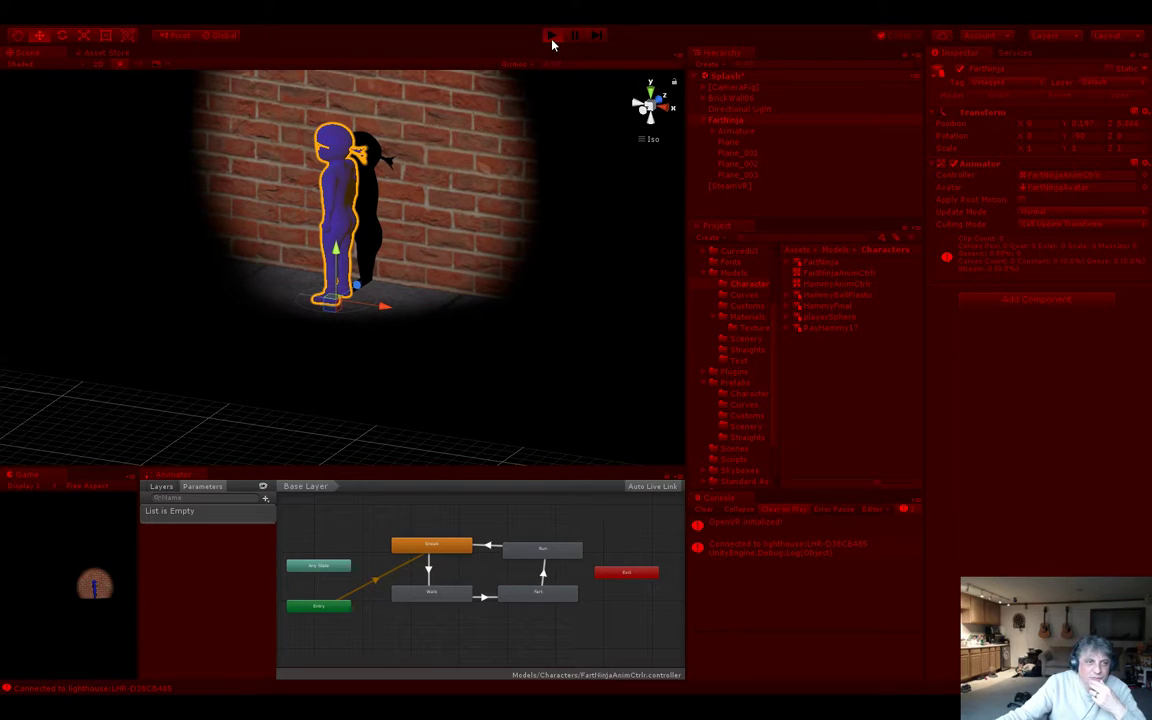
{"action": "left_click", "coordinate": [551, 37]}
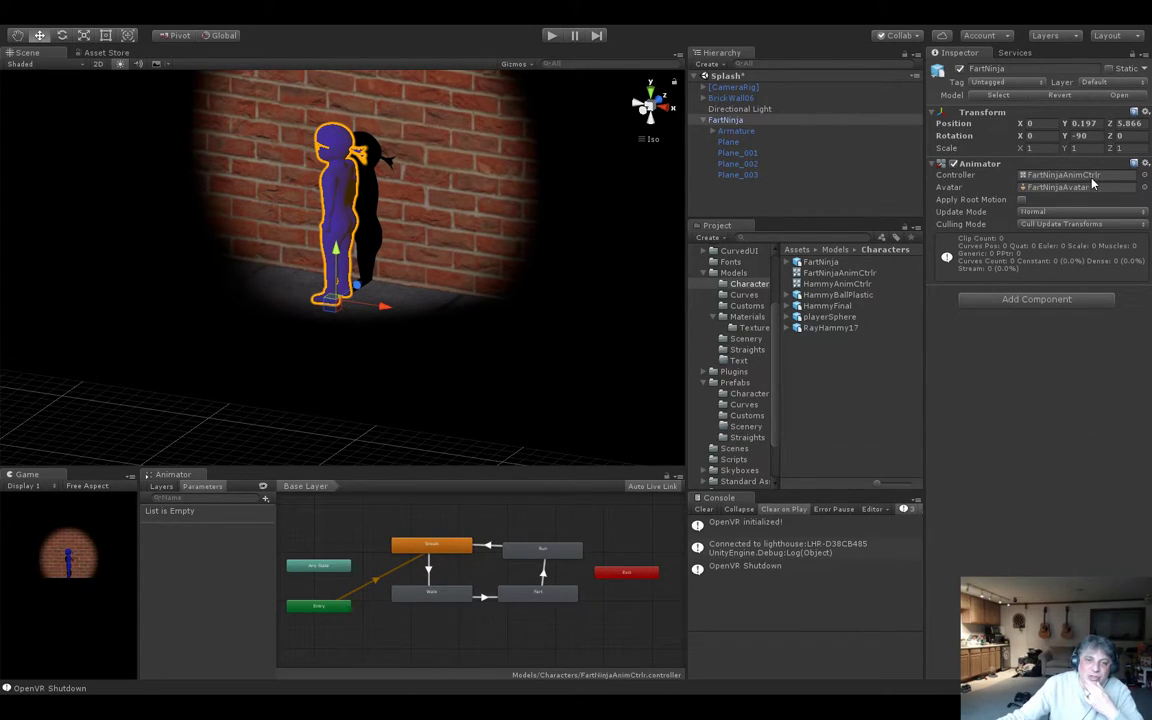
Apply the FartNinja material to the Plane, Plane_001, Plane_002 and Plane_003 meshes of FartNinja.
{"action": "left_click", "coordinate": [740, 132]}
{"action": "left_click", "coordinate": [731, 143]}
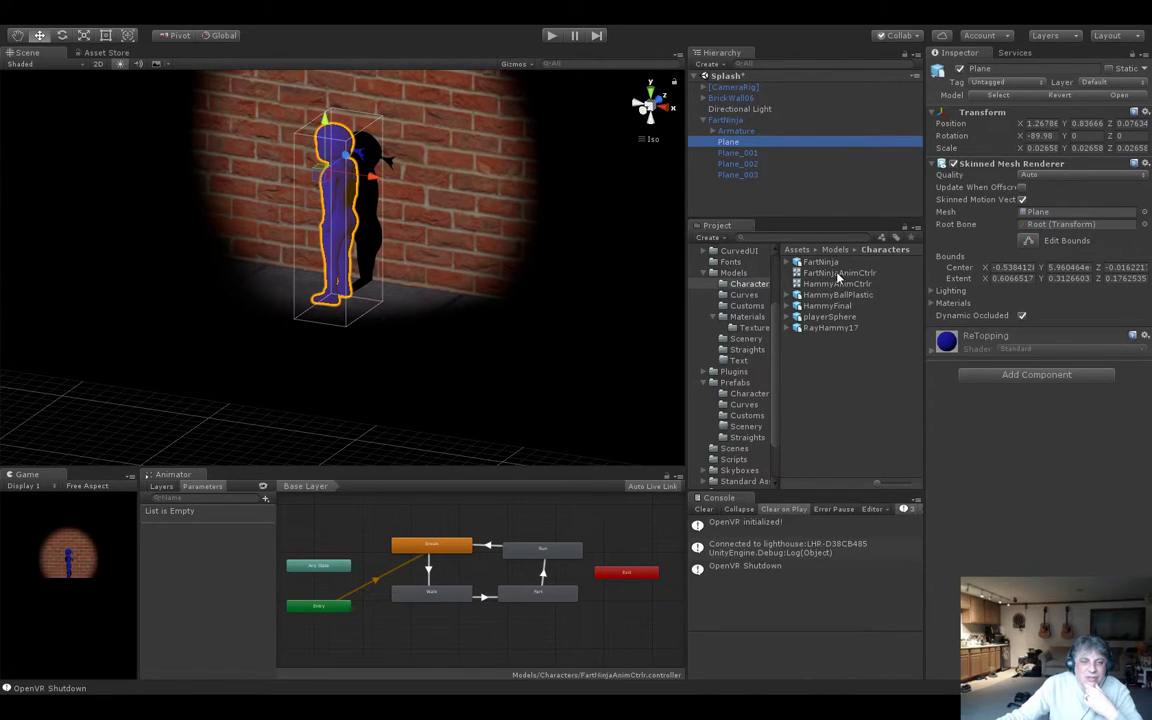
{"action": "left_click", "coordinate": [735, 154]}
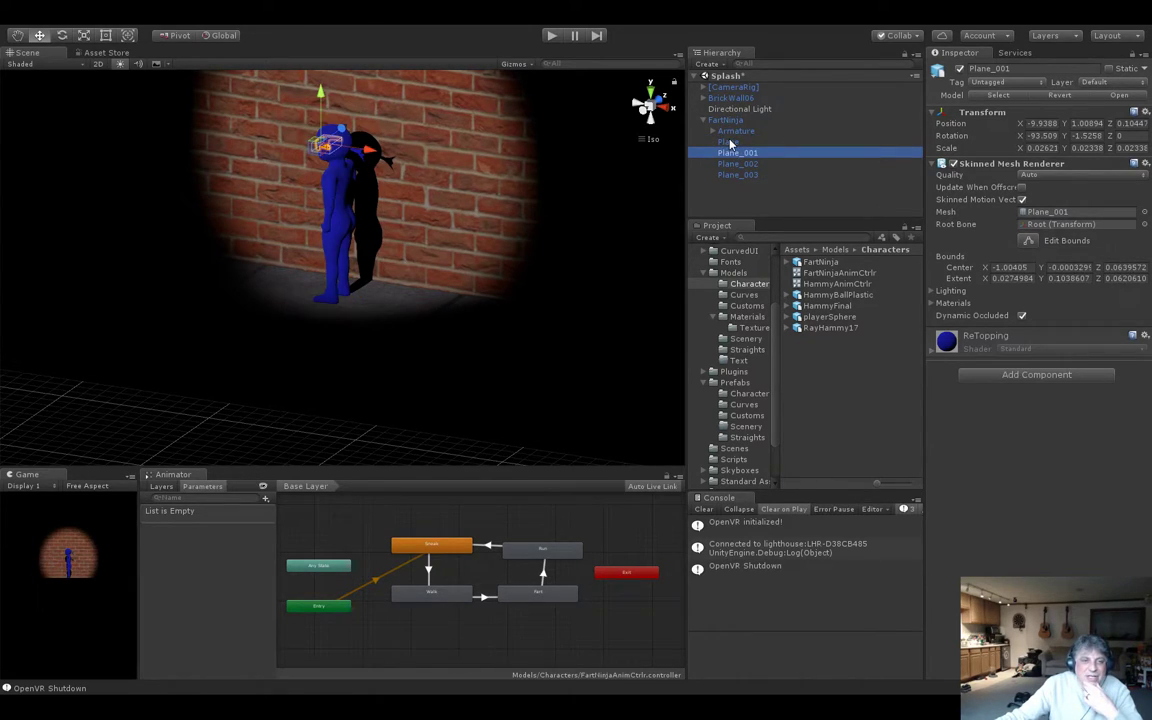
{"action": "left_click", "coordinate": [731, 143]}
{"action": "left_click", "coordinate": [735, 153]}
{"action": "left_click", "coordinate": [736, 164]}
{"action": "left_click", "coordinate": [741, 175]}
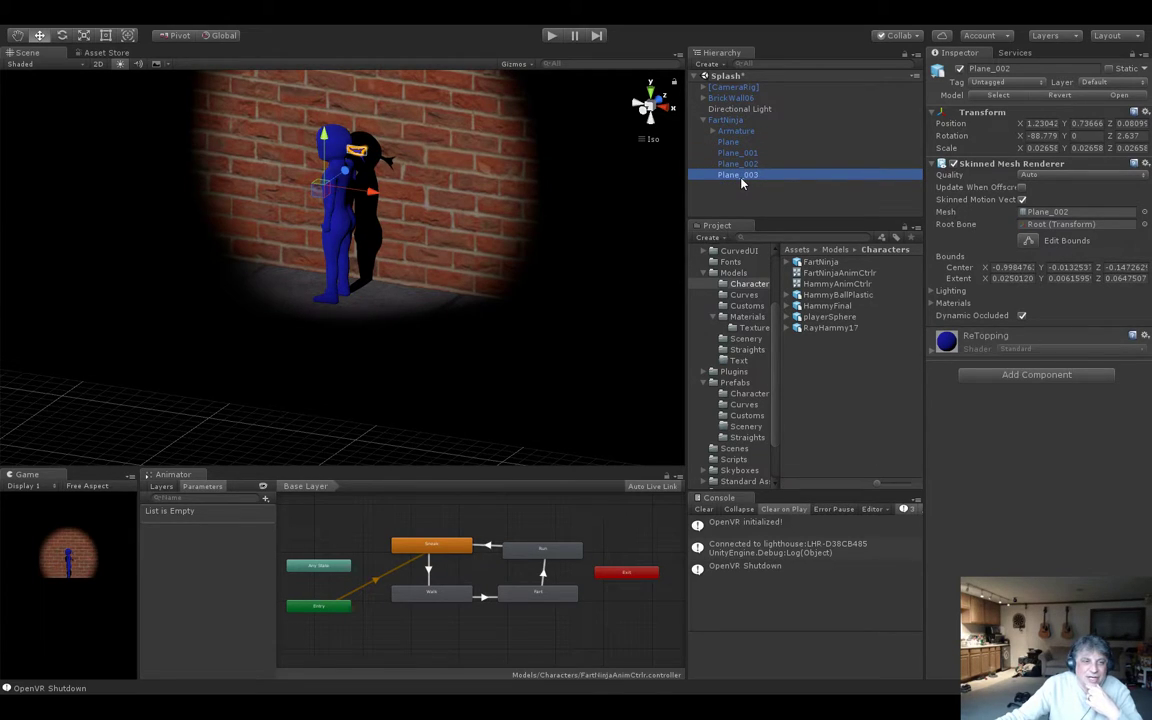
{"action": "left_click", "coordinate": [733, 142]}
{"action": "left_click", "coordinate": [738, 176]}
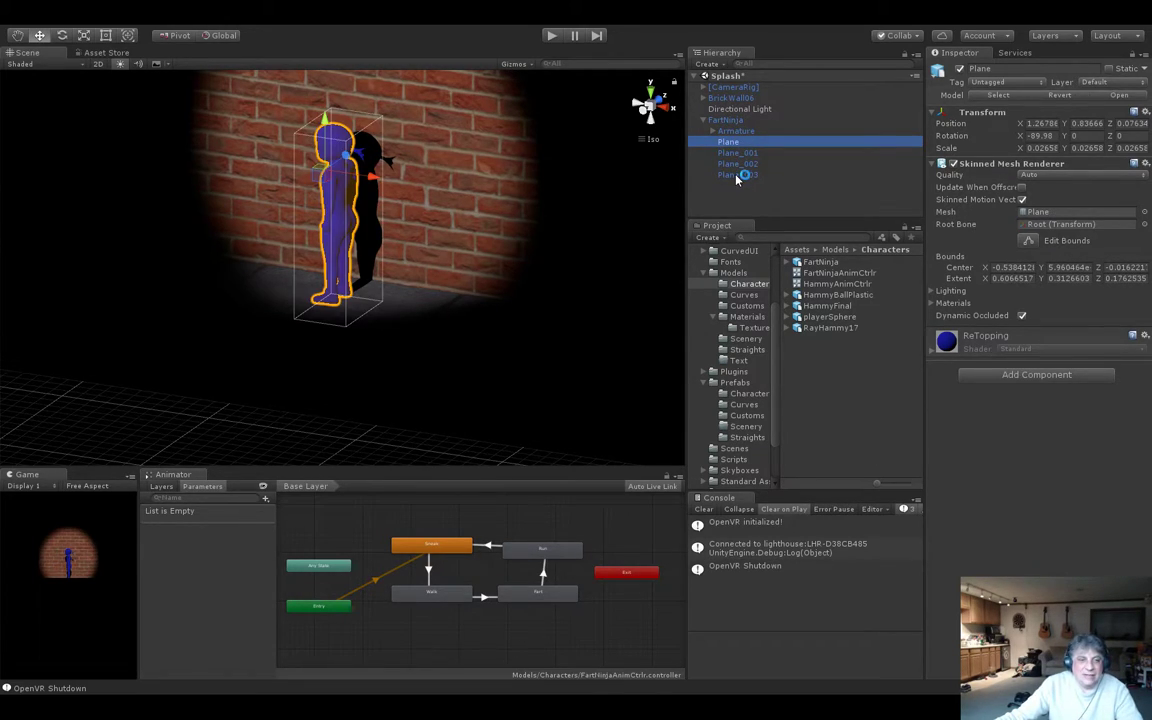
{"action": "left_click", "coordinate": [737, 176], "text": "shift"}
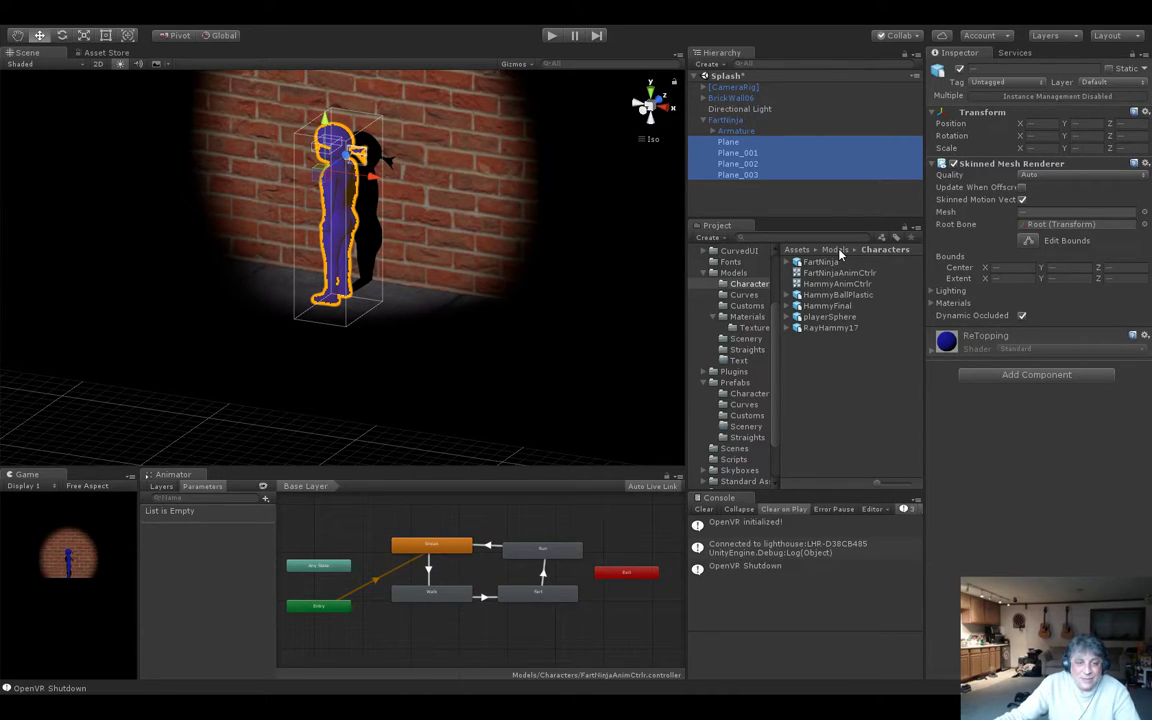
{"action": "left_click", "coordinate": [730, 318]}
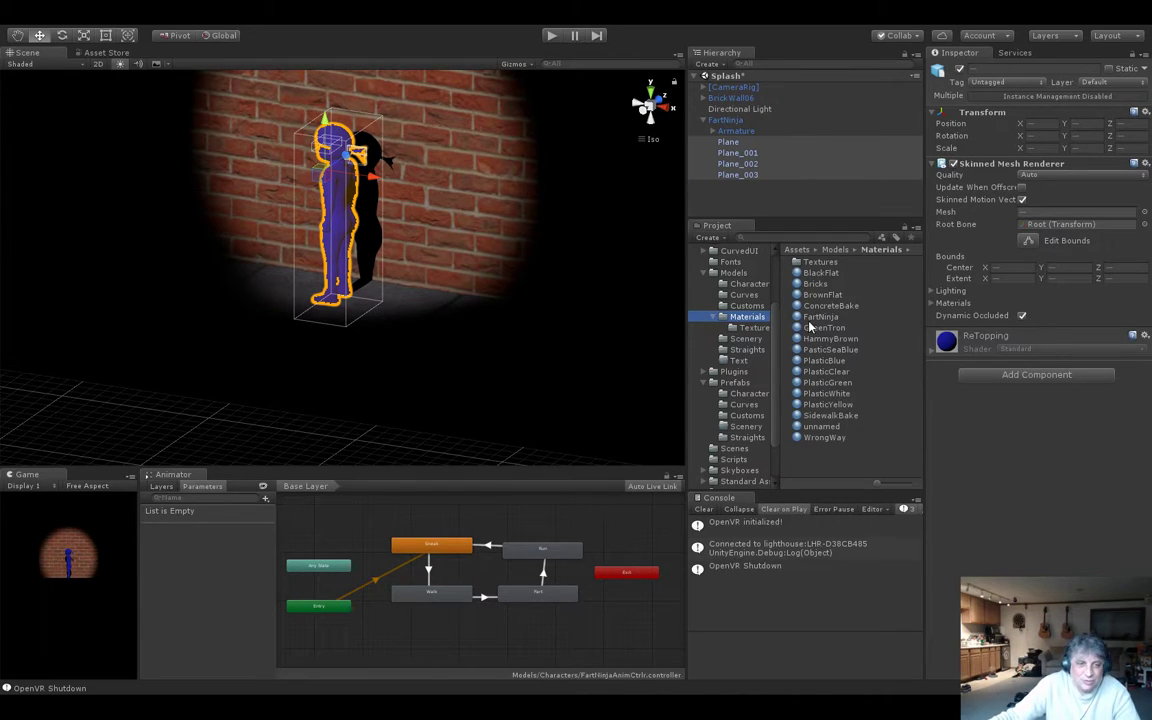
{"action": "left_click_drag", "start_coordinate": [798, 317], "coordinate": [1027, 481]}
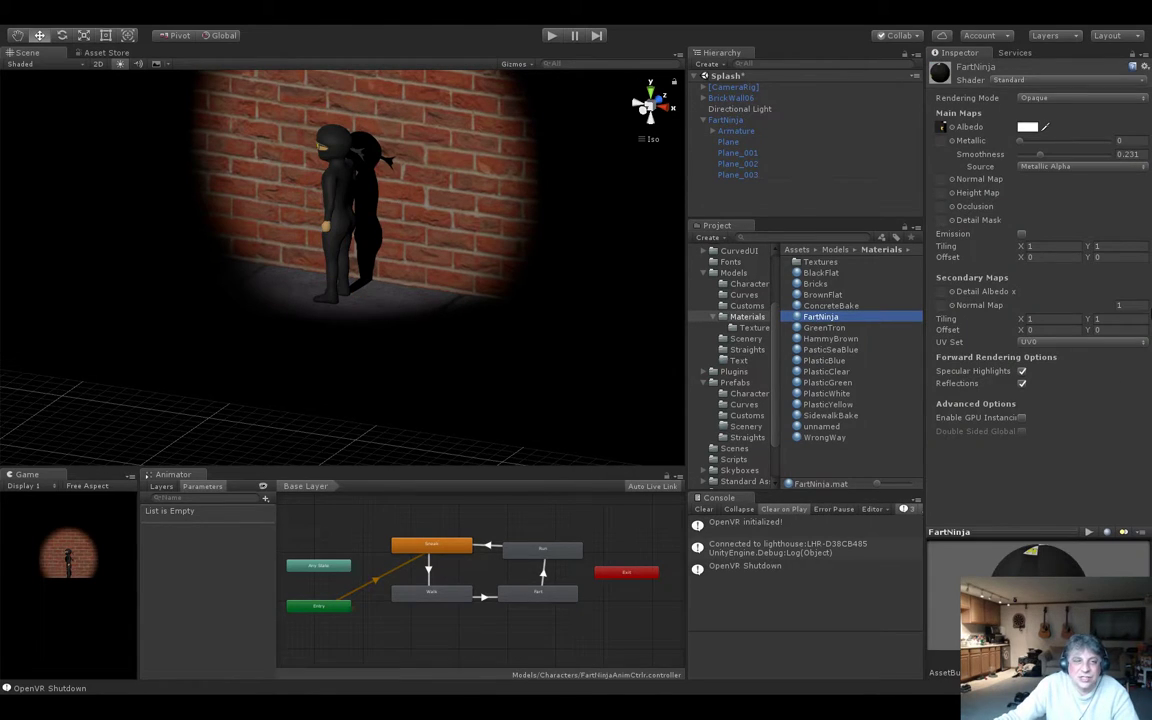
Reduce the FartNinja material's Smoothness to about 0.123.
{"action": "left_click_drag", "start_coordinate": [408, 245], "coordinate": [475, 265], "text": "alt"}
{"action": "scroll", "coordinate": [475, 265], "scroll_direction": "up", "scroll_amount": 4}
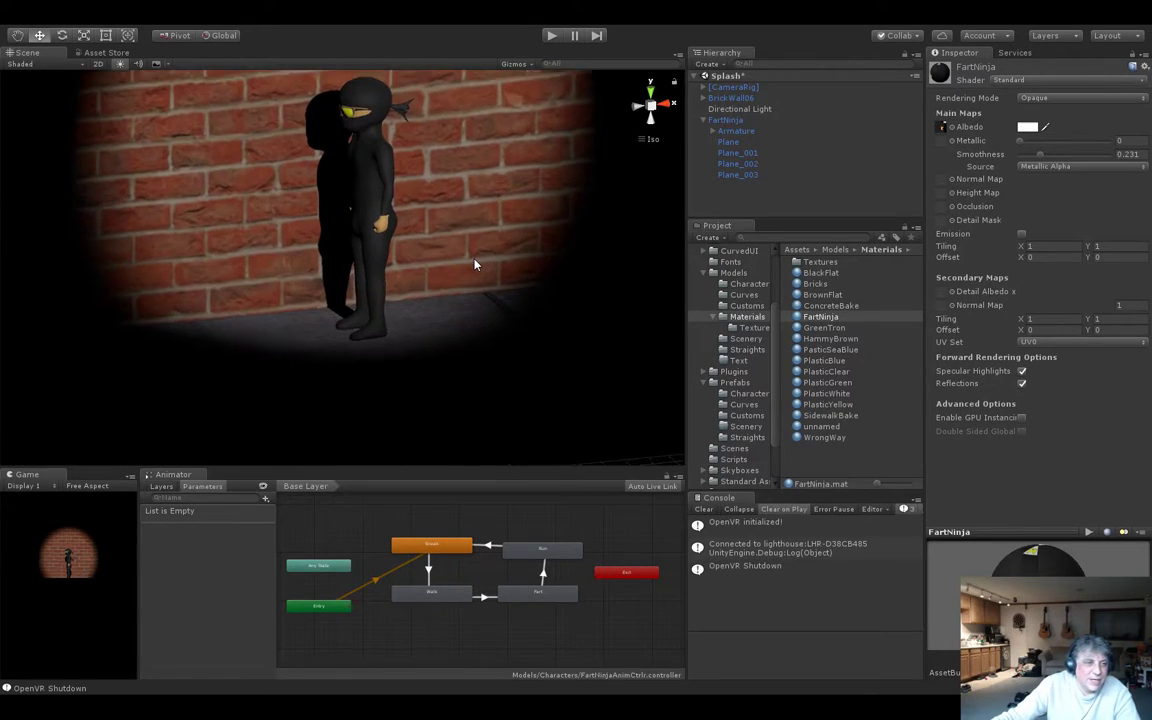
{"action": "scroll", "coordinate": [475, 265], "scroll_direction": "down", "scroll_amount": 1}
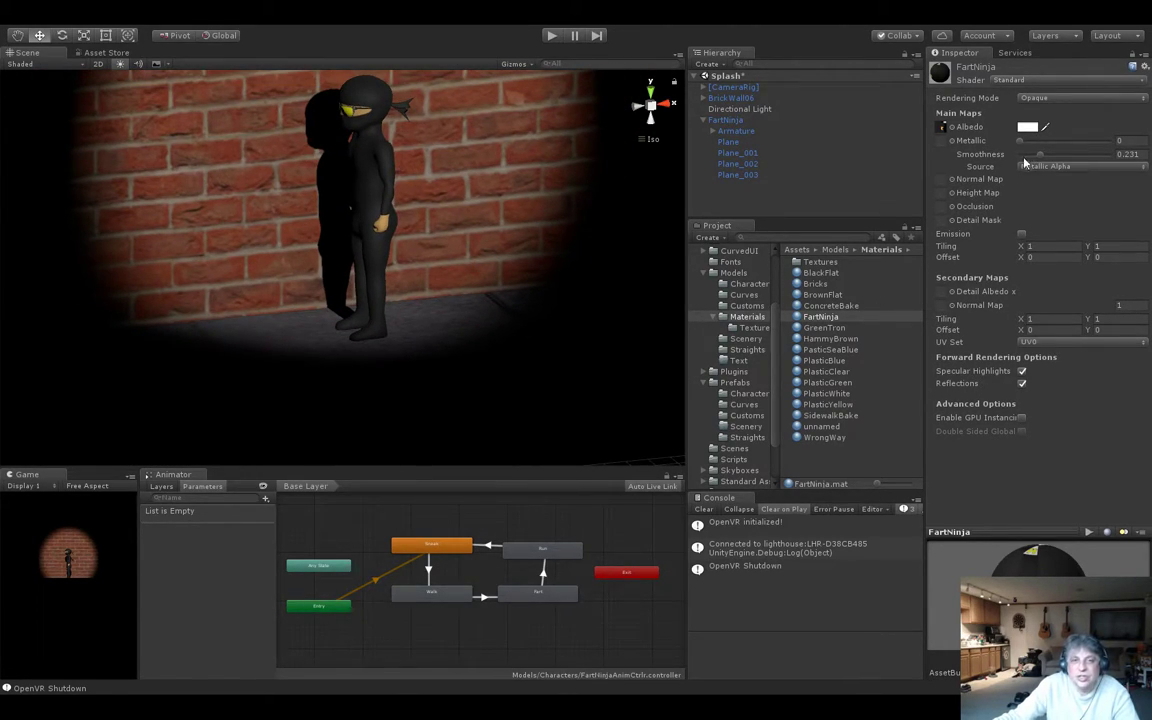
{"action": "left_click_drag", "start_coordinate": [1041, 158], "coordinate": [1032, 160]}
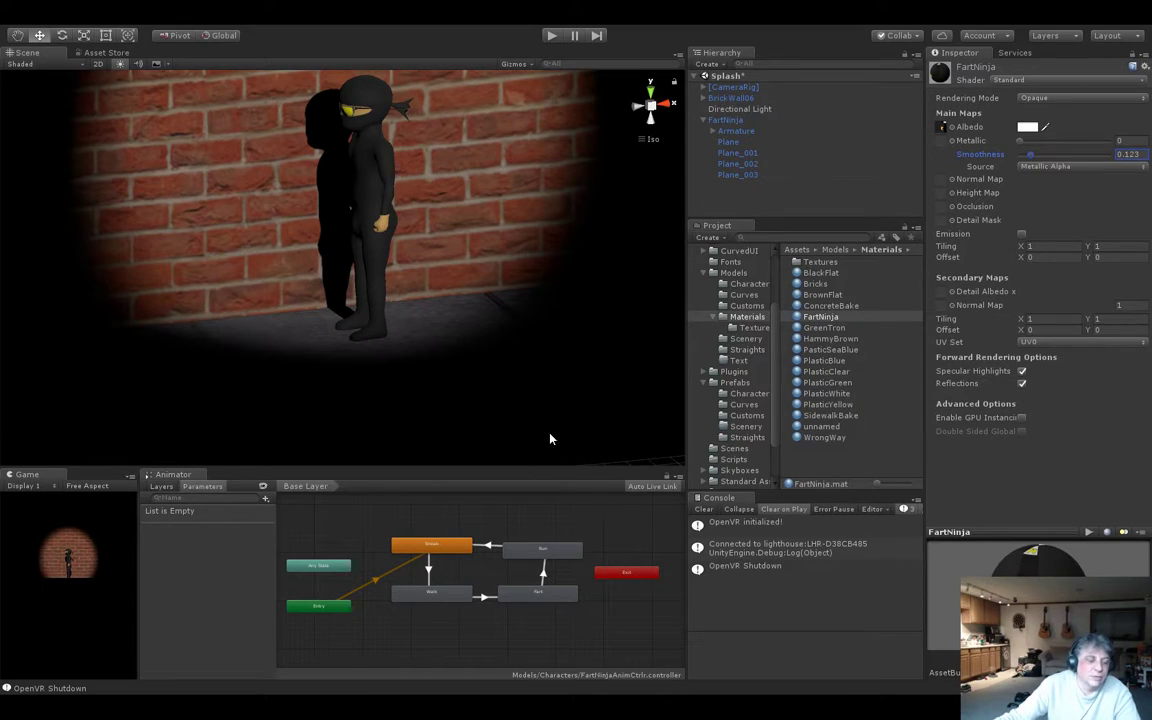
Check the Prefabs Characters folder and locate the animator controller asset assigned to FartNinja among the character models.
{"action": "left_click", "coordinate": [726, 119]}
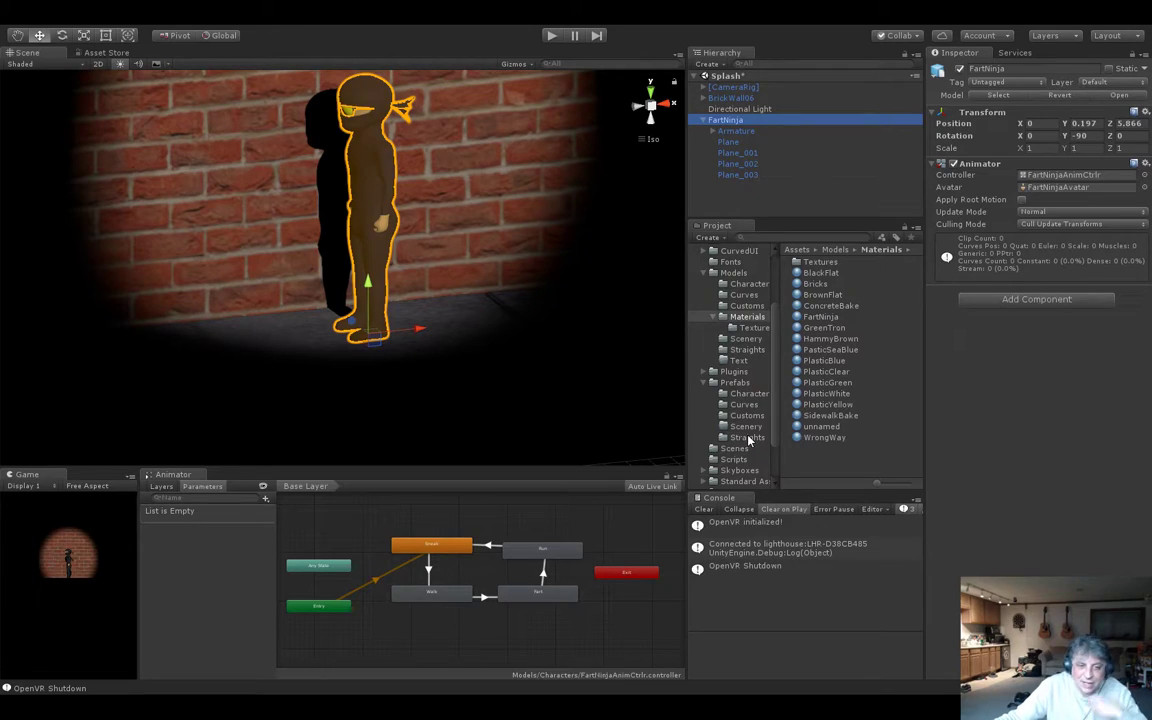
{"action": "left_click", "coordinate": [748, 393]}
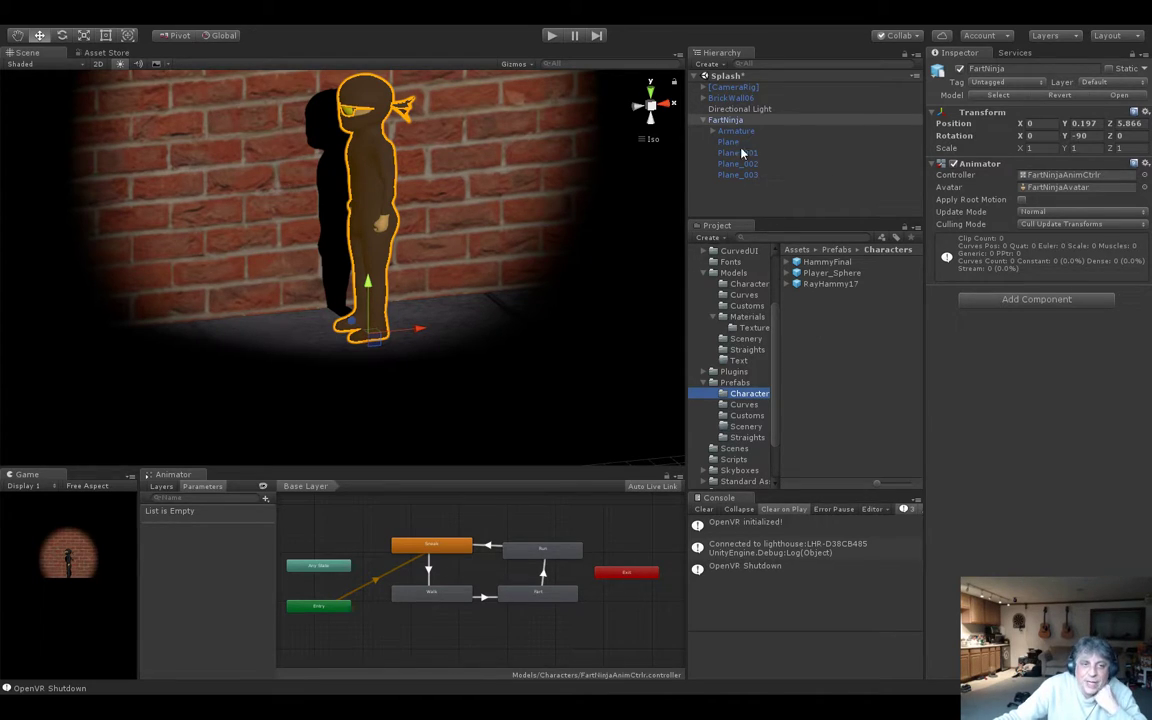
{"action": "left_click", "coordinate": [727, 119]}
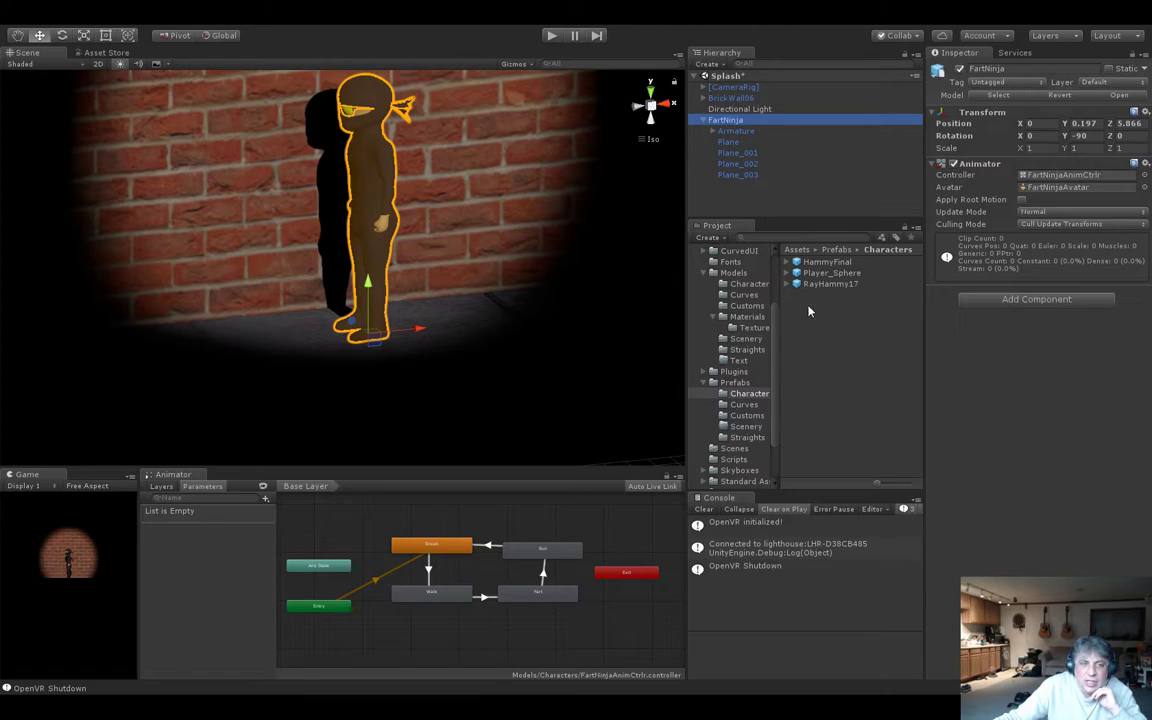
{"action": "left_click", "coordinate": [742, 176]}
{"action": "left_click", "coordinate": [728, 121]}
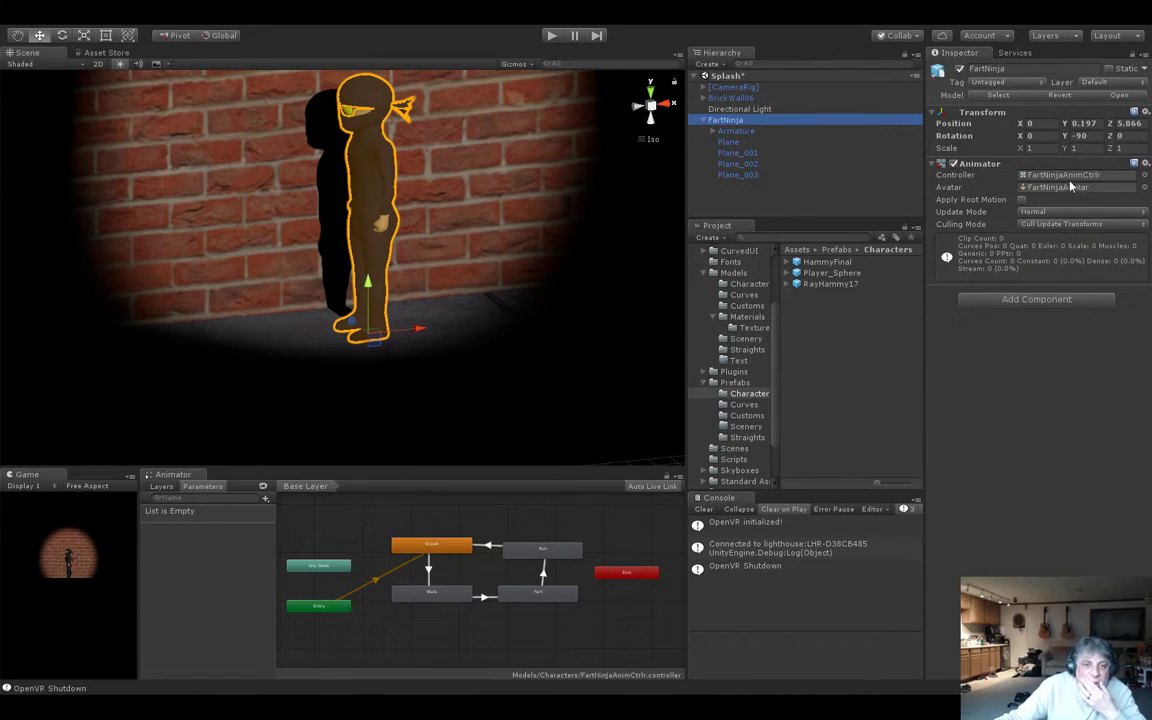
{"action": "left_click", "coordinate": [1094, 176]}
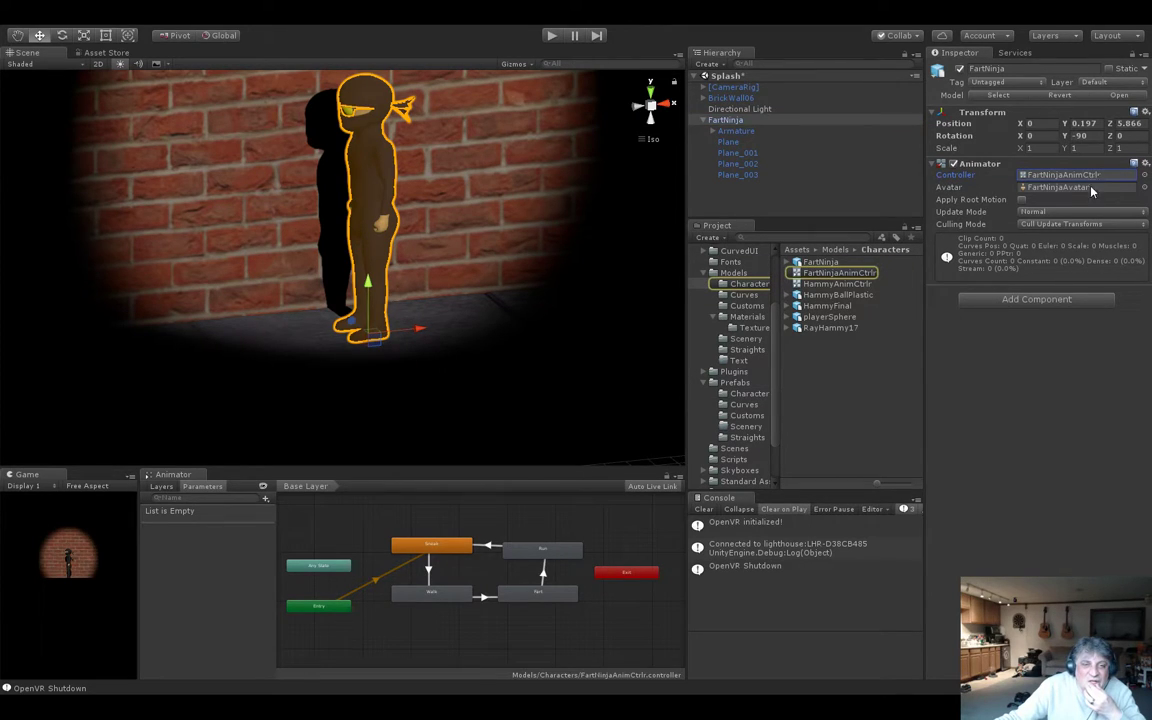
{"action": "left_click", "coordinate": [840, 275]}
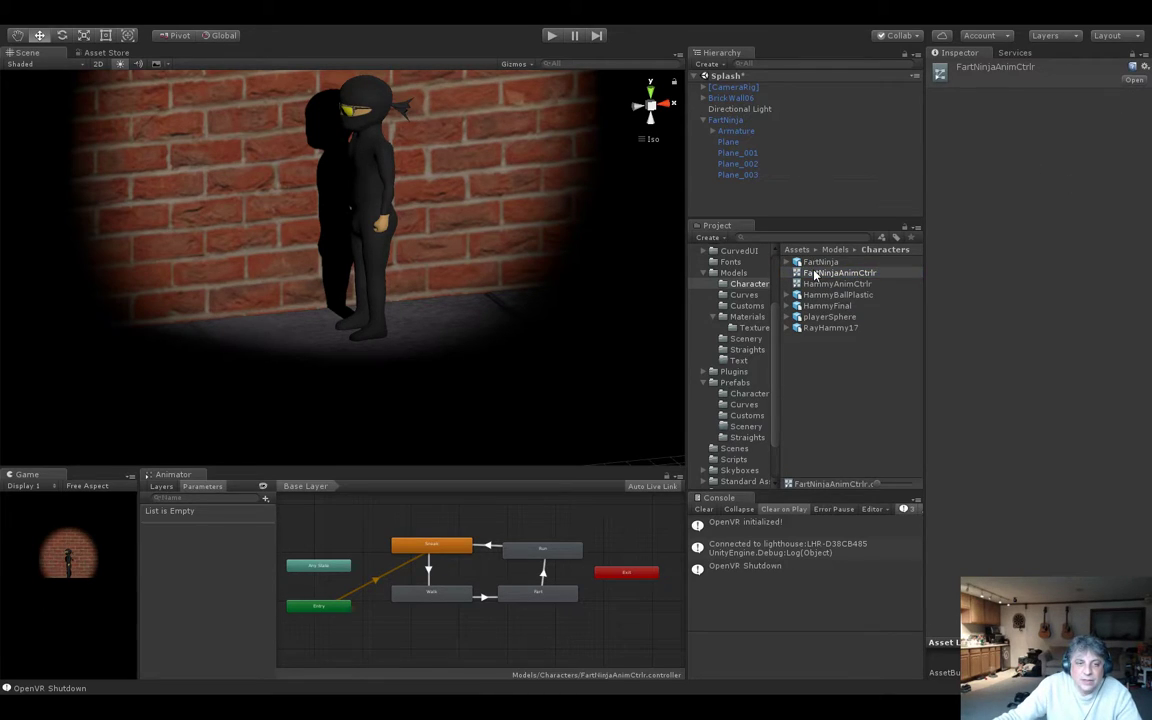
{"action": "left_click", "coordinate": [823, 373]}
{"action": "left_click", "coordinate": [820, 273]}
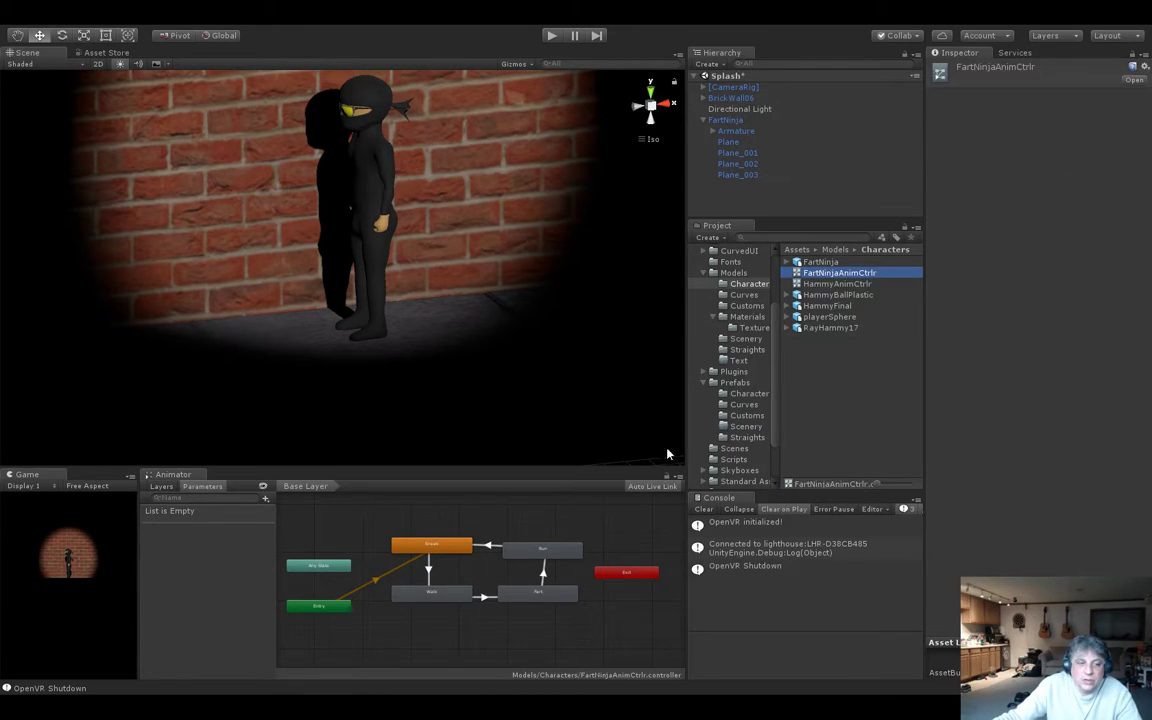
In the animator graph, assign the Sneak clip as the Sneak state's motion and the Walk clip as the Walk state's motion.
{"action": "left_click", "coordinate": [431, 545]}
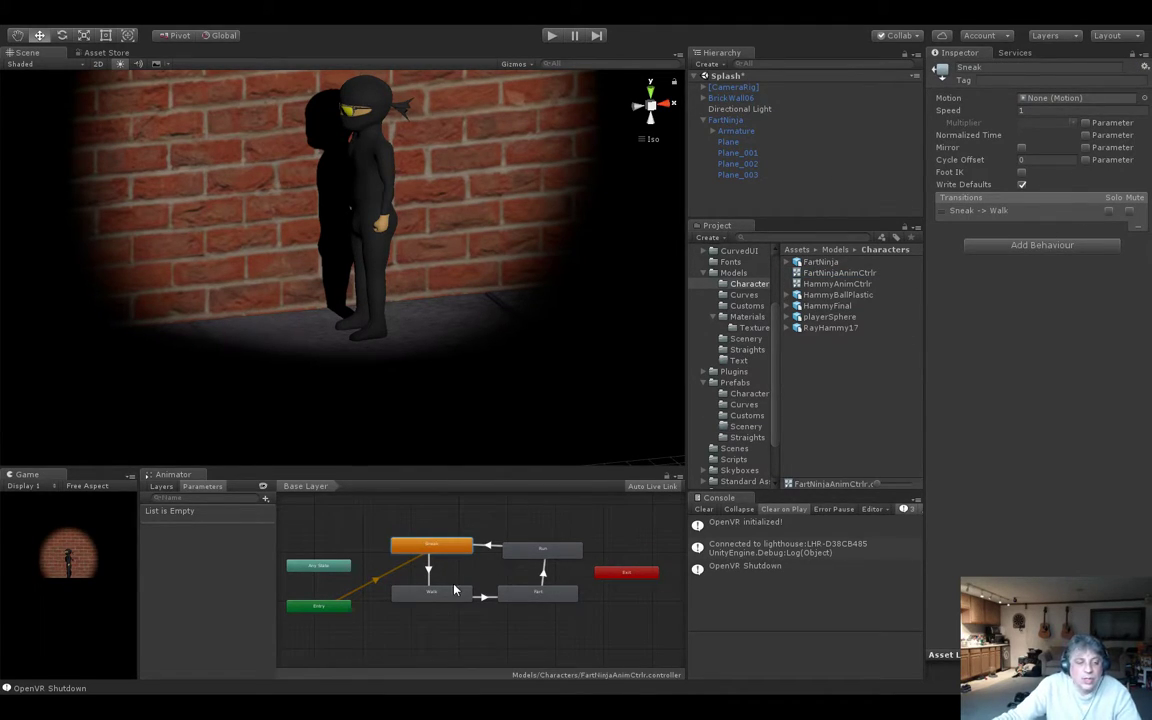
{"action": "left_click", "coordinate": [405, 592]}
{"action": "left_click", "coordinate": [398, 543]}
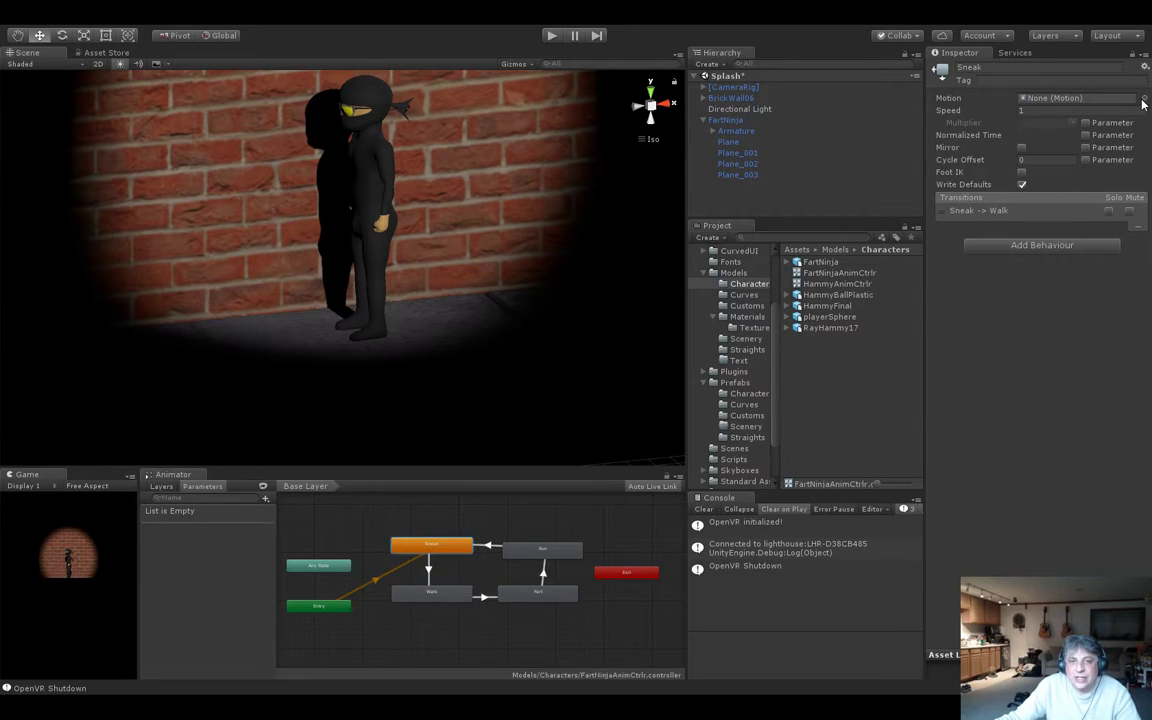
{"action": "left_click", "coordinate": [759, 352]}
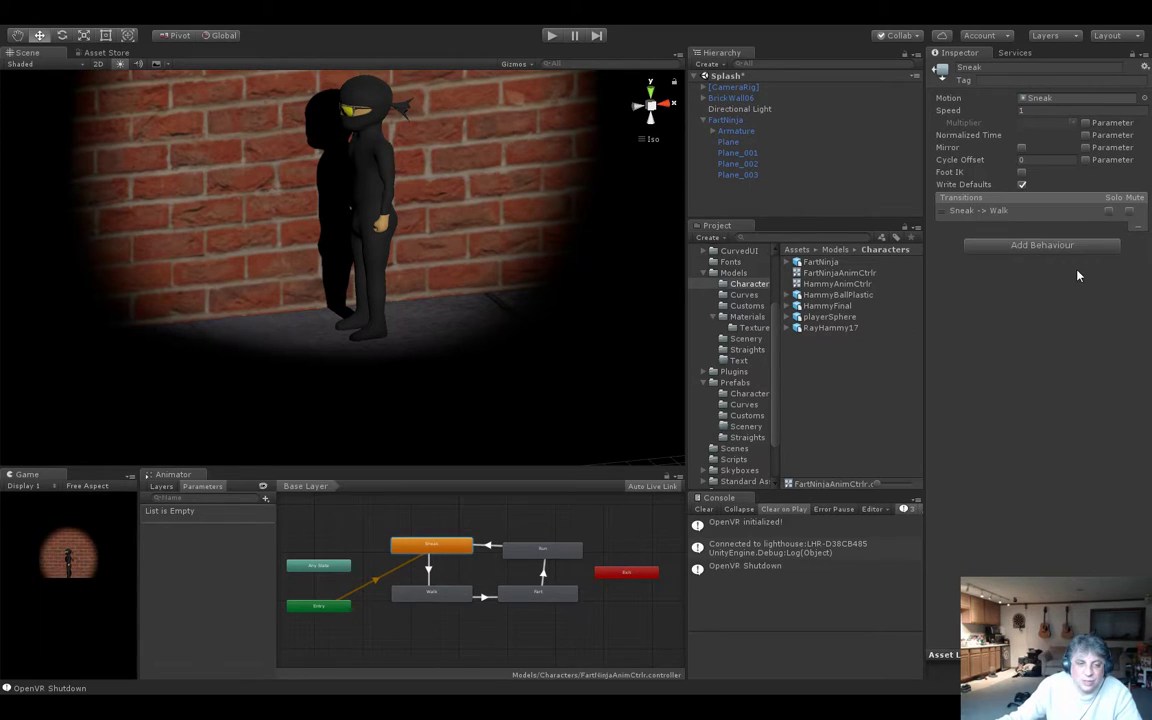
{"action": "left_click", "coordinate": [431, 593]}
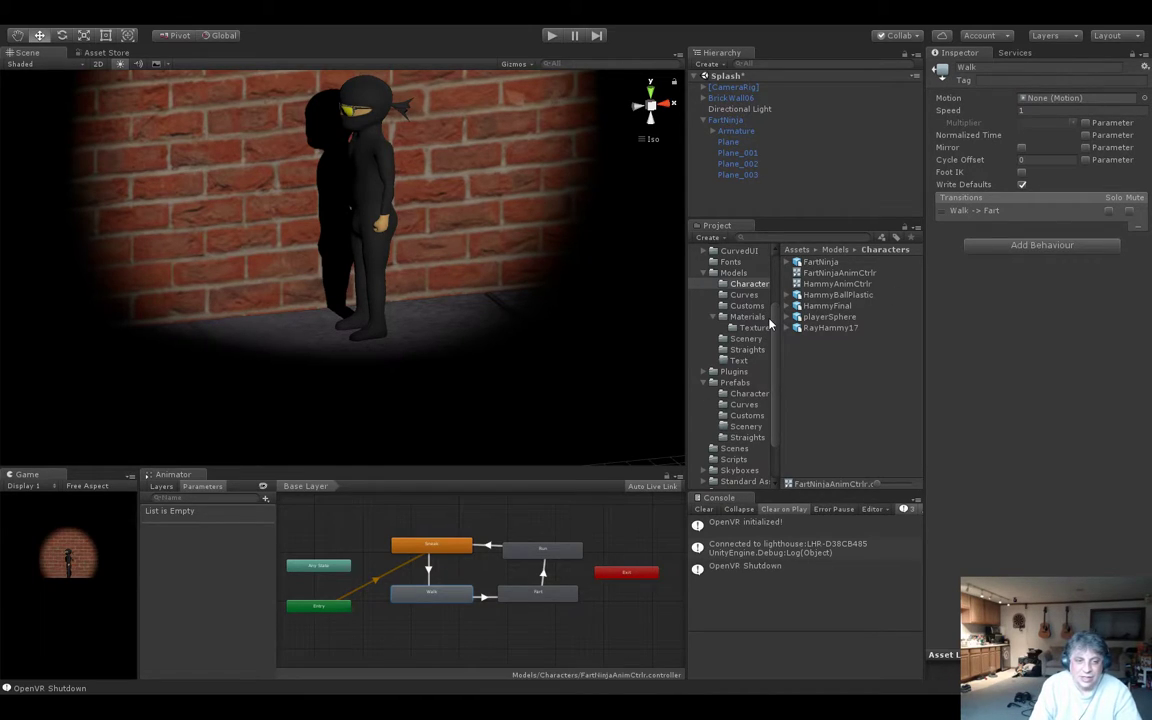
{"action": "left_click", "coordinate": [769, 349]}
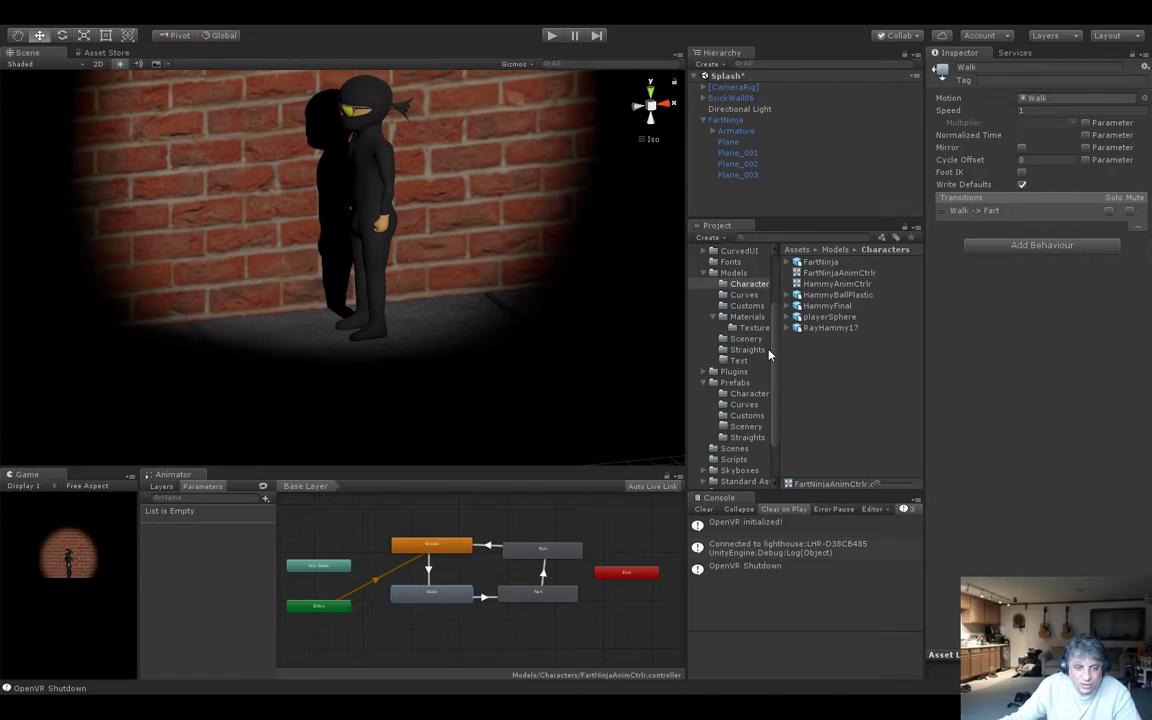
Assign the Run clip to the Run state and the Fart clip to the Fart state, checking the states' motions.
{"action": "left_click", "coordinate": [545, 553]}
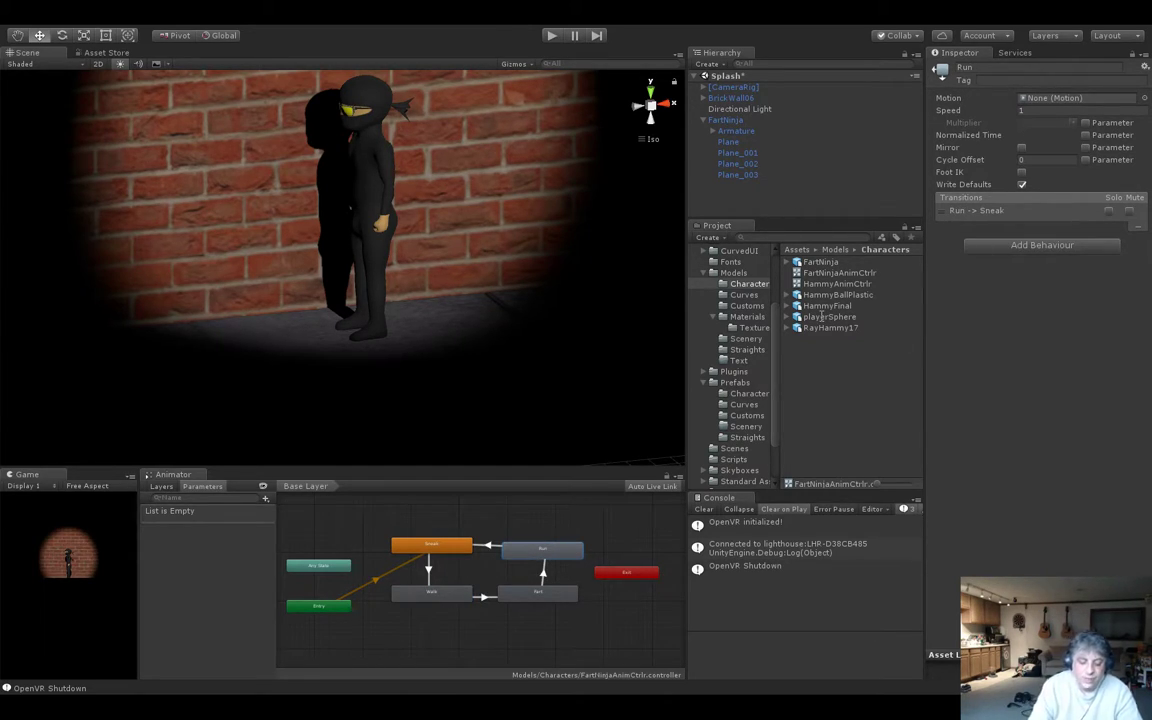
{"action": "double_click", "coordinate": [761, 359]}
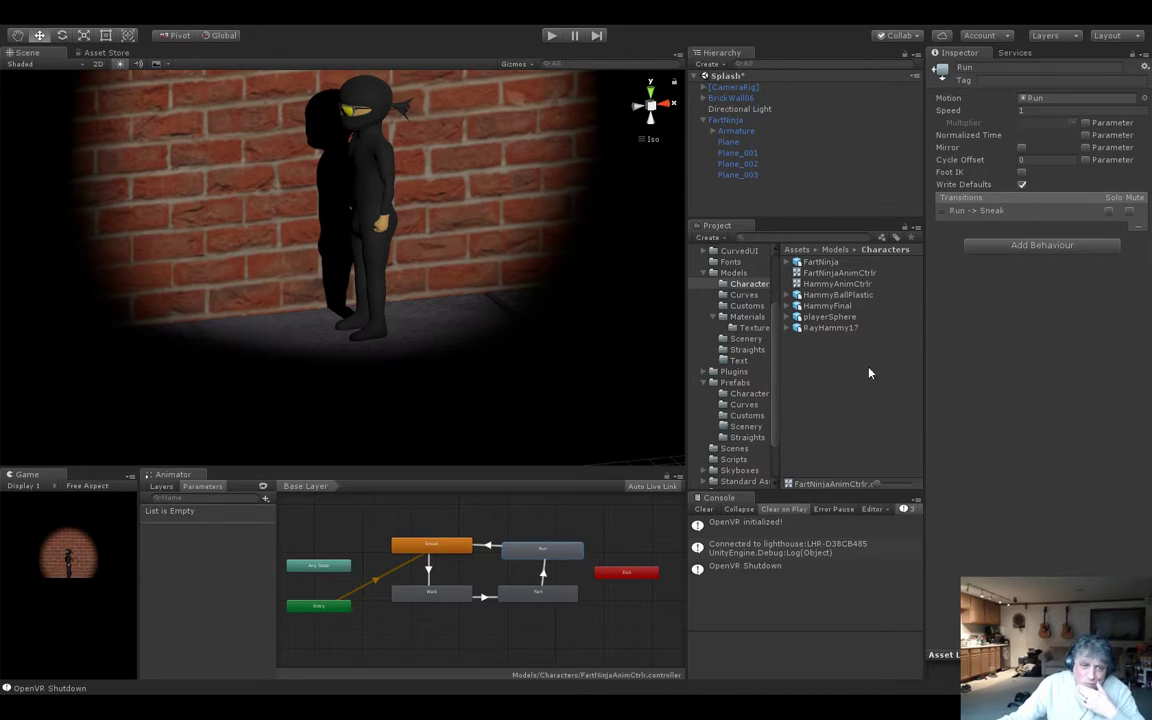
{"action": "left_click", "coordinate": [560, 592]}
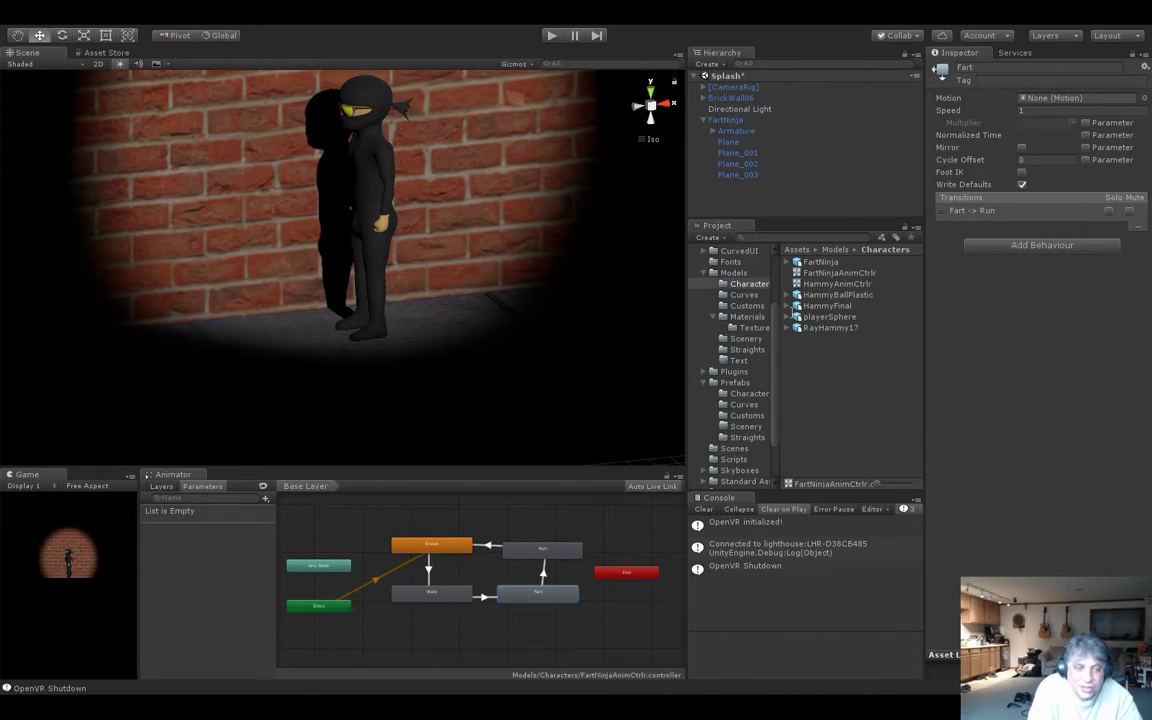
{"action": "left_click", "coordinate": [752, 354]}
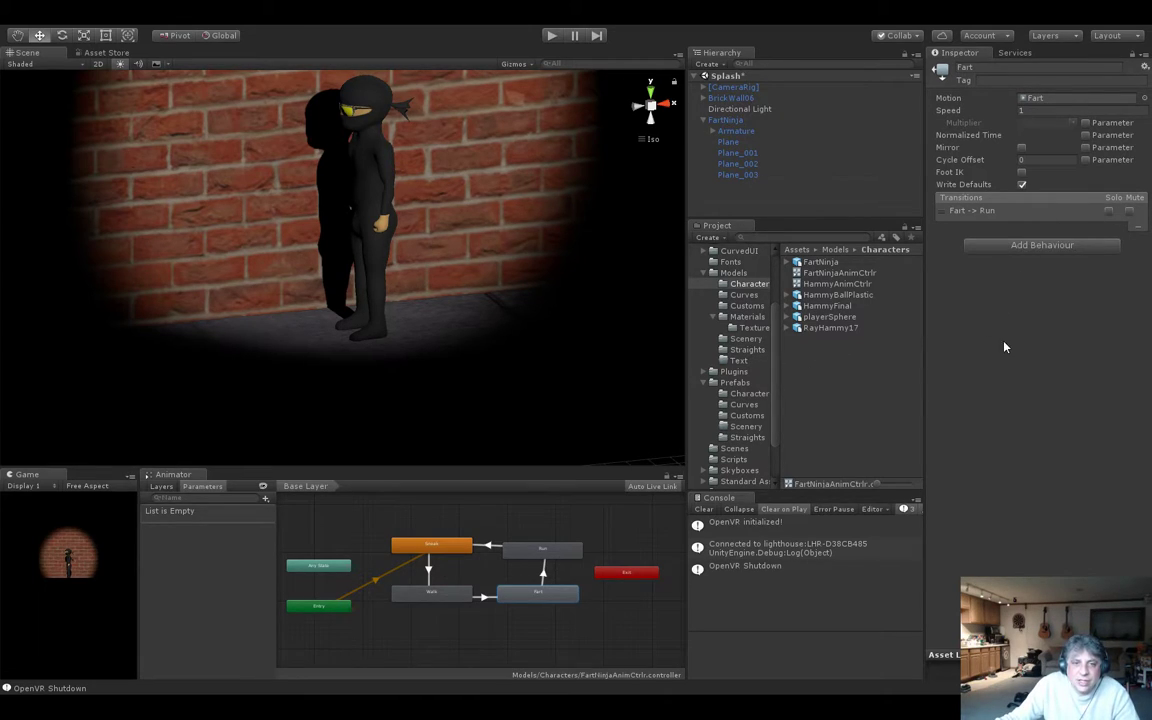
{"action": "left_click", "coordinate": [541, 549]}
{"action": "left_click", "coordinate": [430, 548]}
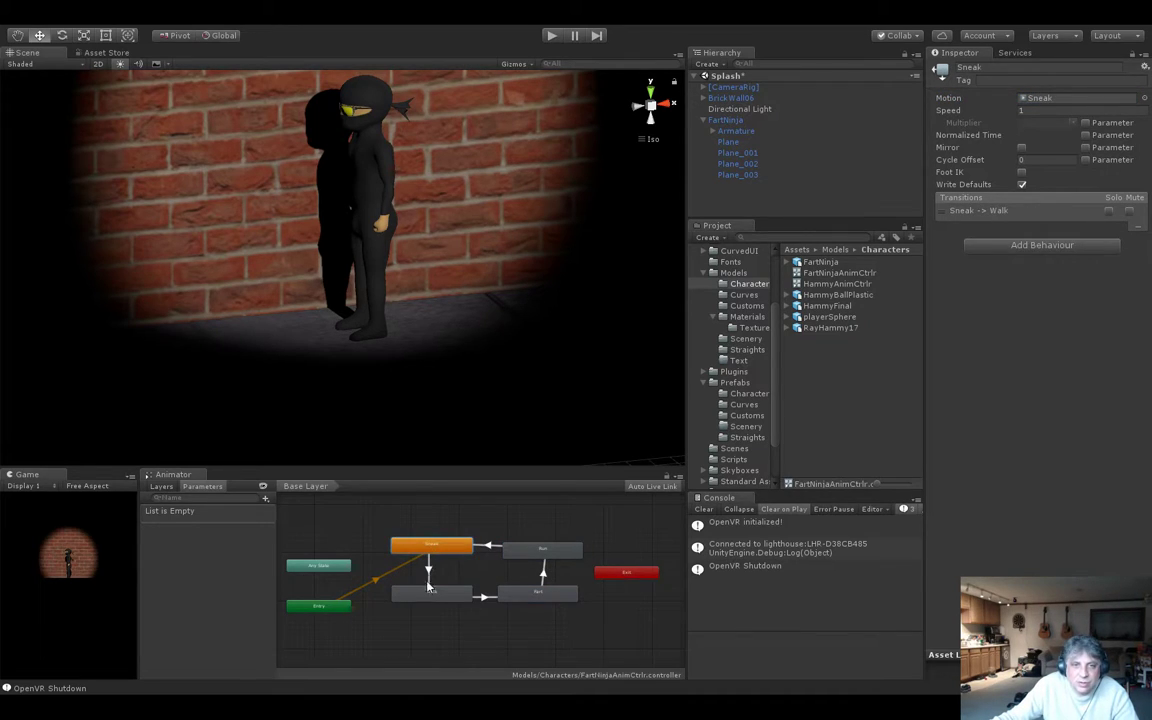
Run the Splash scene to preview the ninja's animations, widening the Game view for a larger preview, and stop playback.
{"action": "left_click", "coordinate": [427, 600]}
{"action": "left_click", "coordinate": [553, 37]}
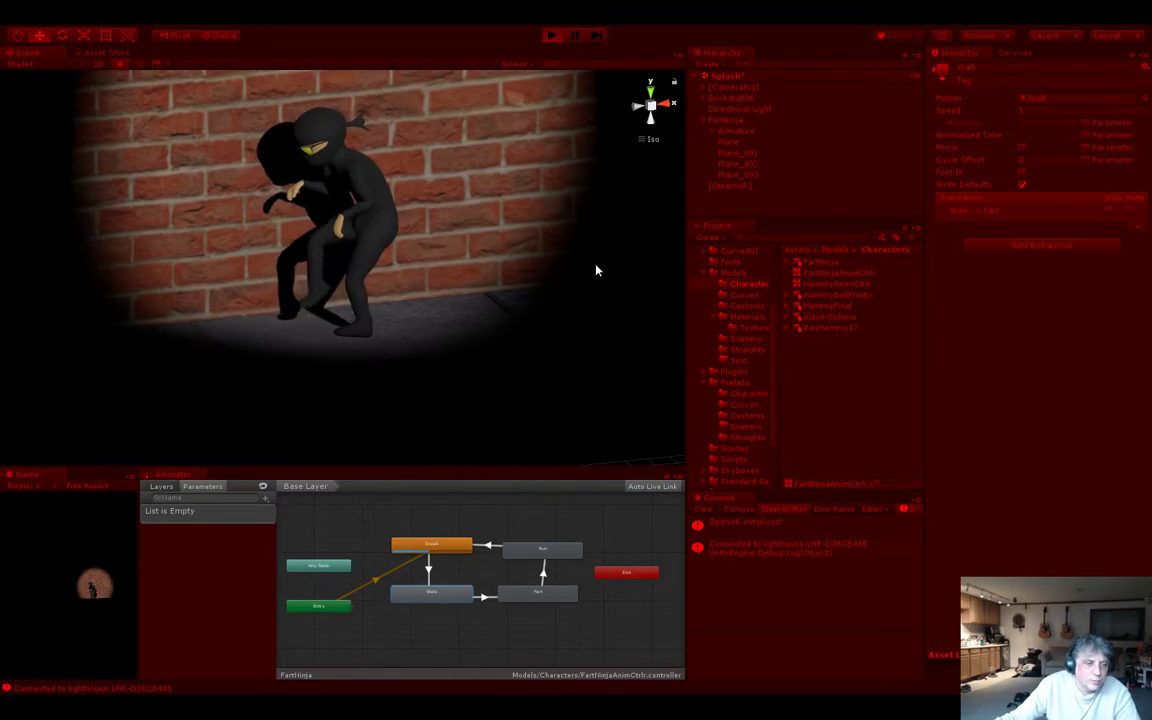
{"action": "left_click_drag", "start_coordinate": [138, 558], "coordinate": [473, 571]}
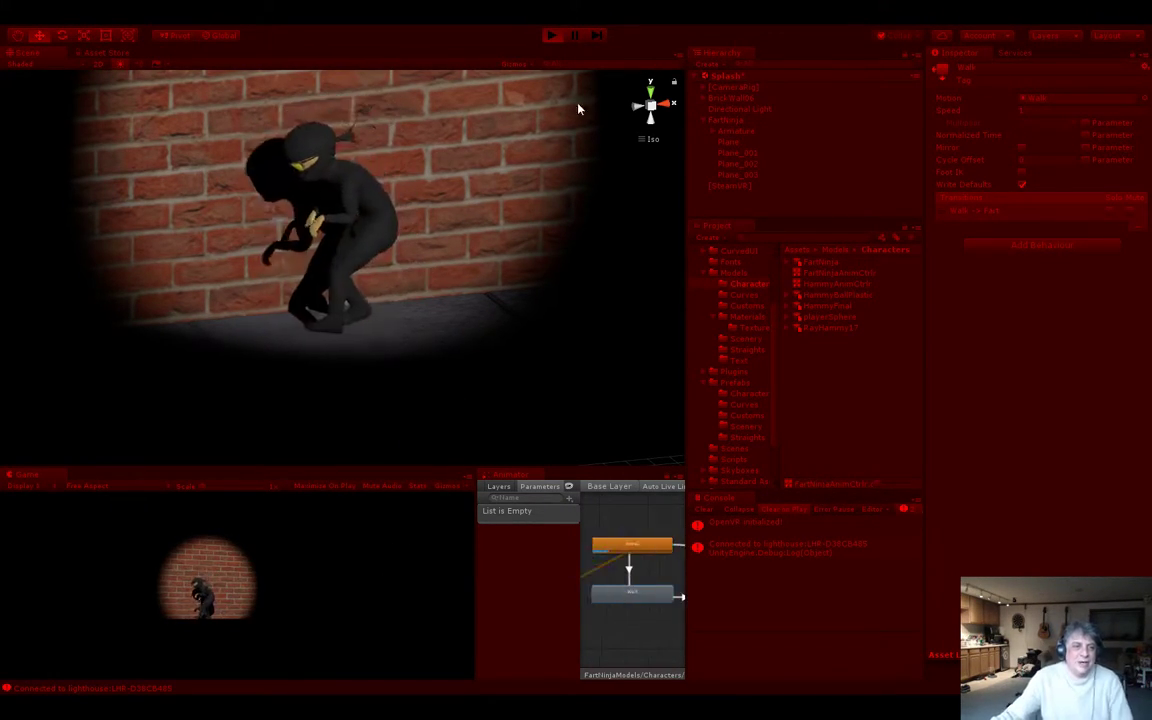
{"action": "left_click", "coordinate": [551, 35]}
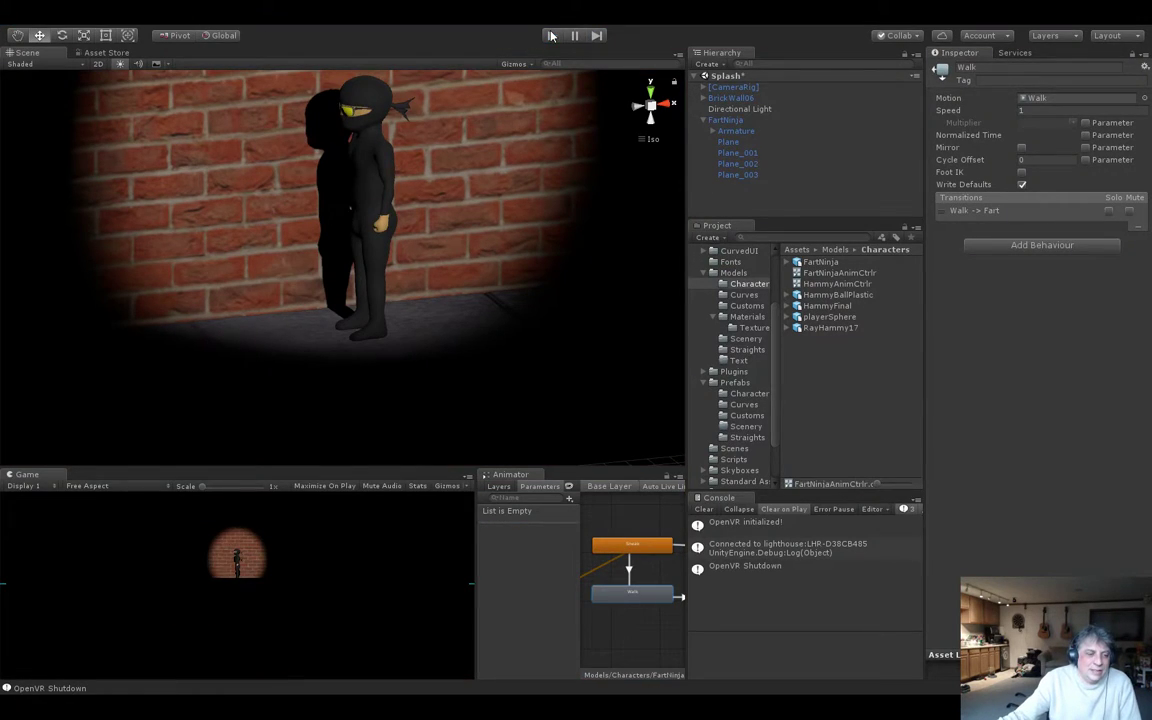
Scale the FartNinja model up uniformly to about 1.61 on all axes.
{"action": "scroll", "coordinate": [375, 179], "scroll_direction": "down", "scroll_amount": 5}
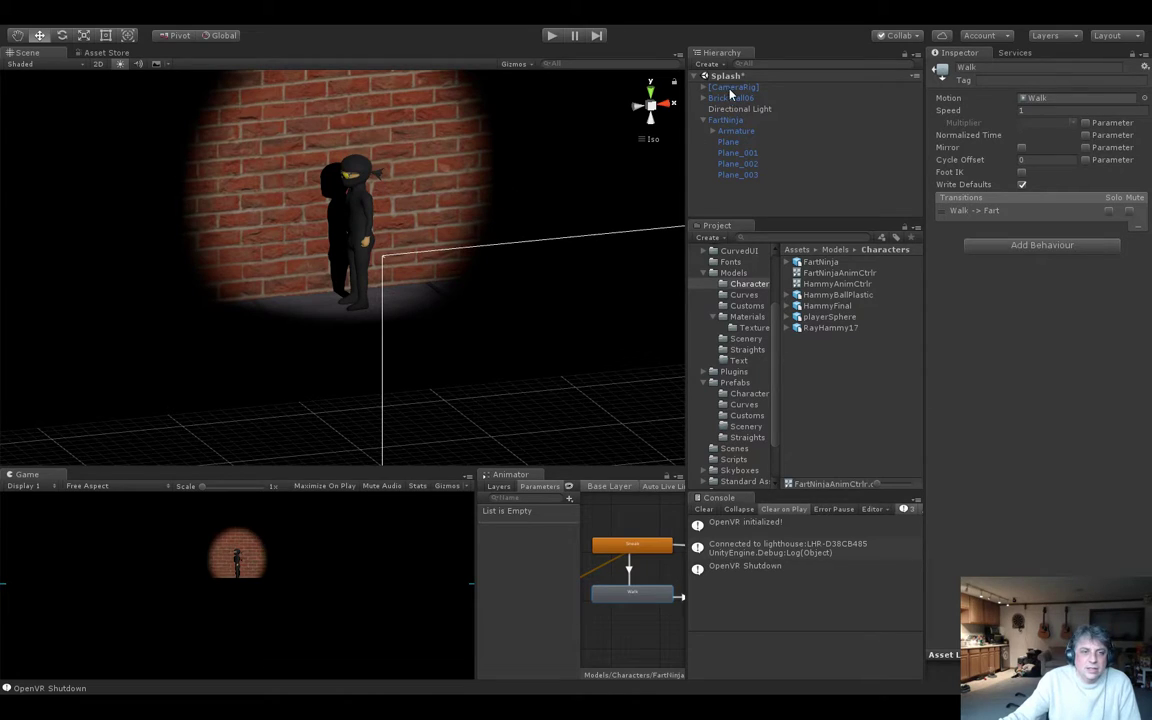
{"action": "left_click", "coordinate": [733, 120]}
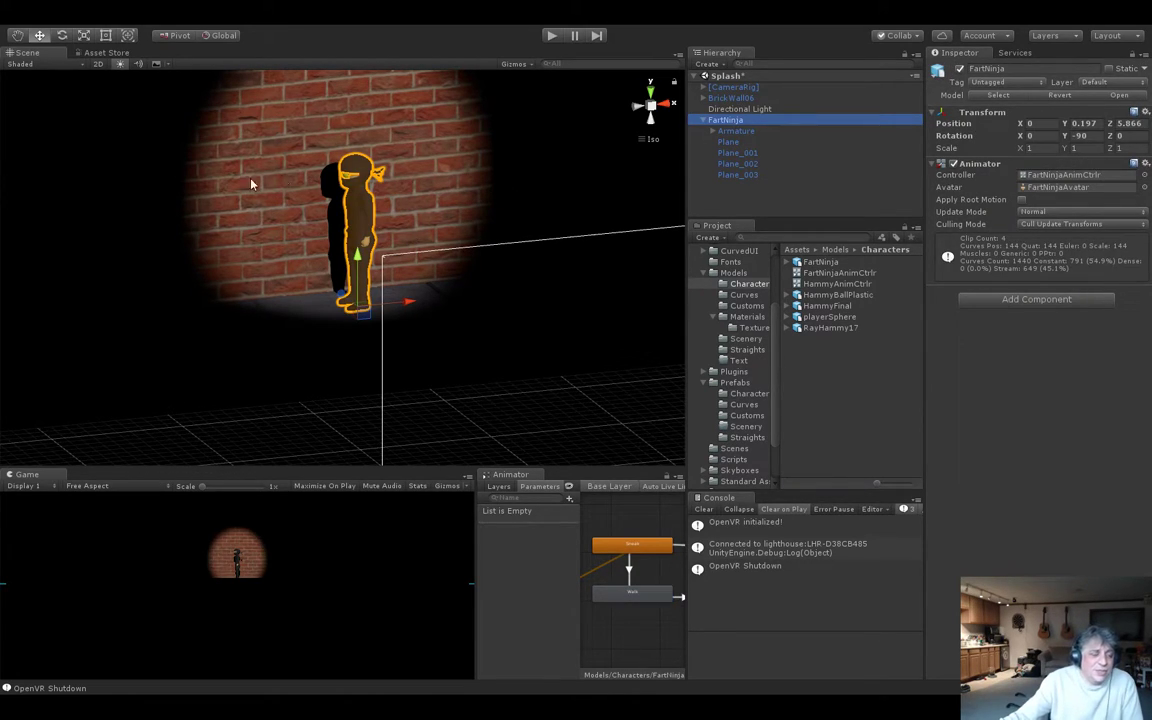
{"action": "left_click", "coordinate": [84, 36]}
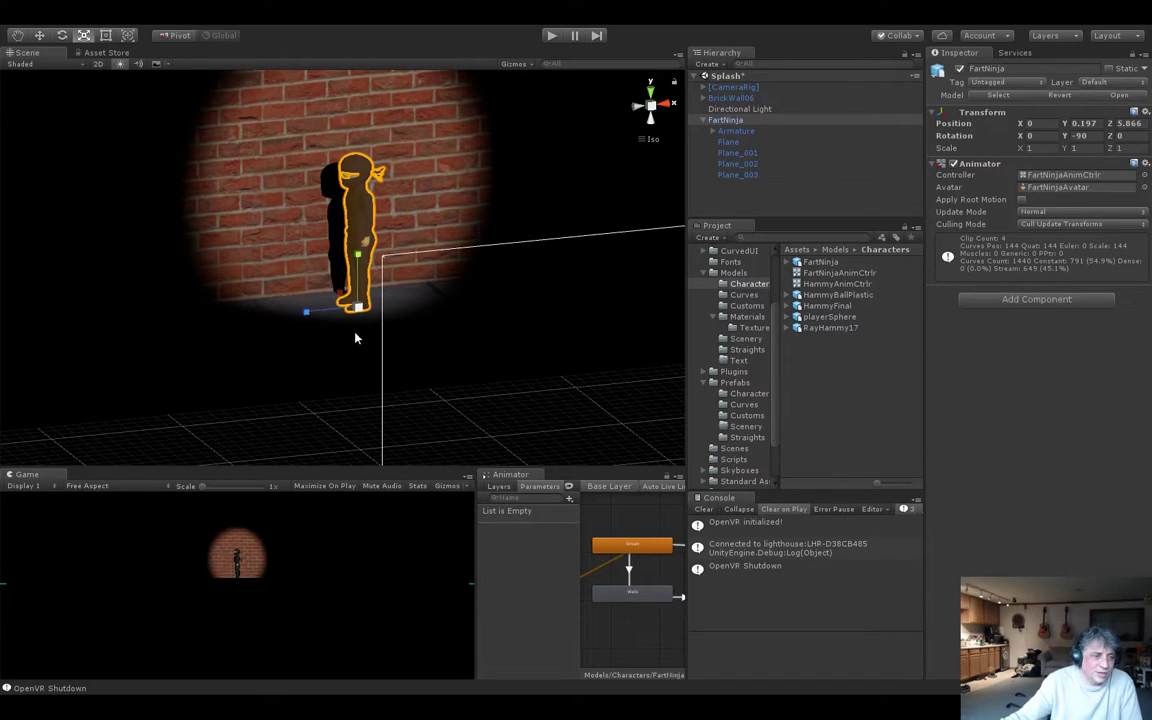
{"action": "left_click_drag", "start_coordinate": [361, 314], "coordinate": [397, 325]}
{"action": "scroll", "coordinate": [397, 325], "scroll_direction": "down", "scroll_amount": 2}
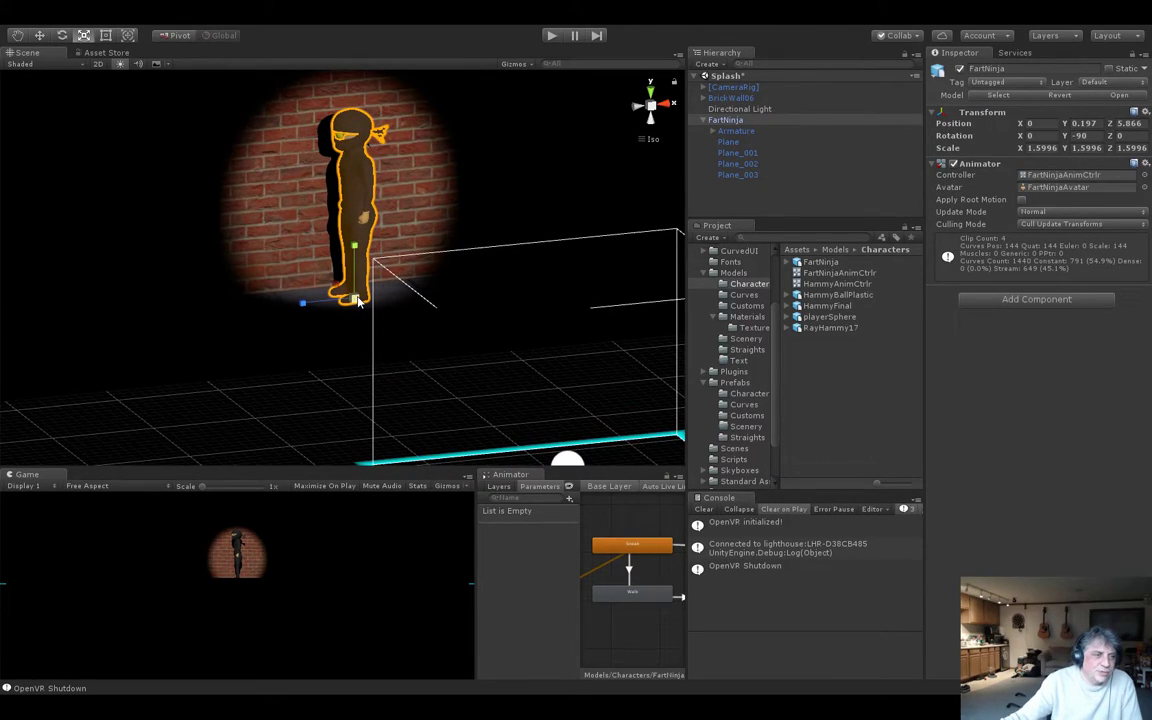
{"action": "left_click_drag", "start_coordinate": [356, 300], "coordinate": [358, 302]}
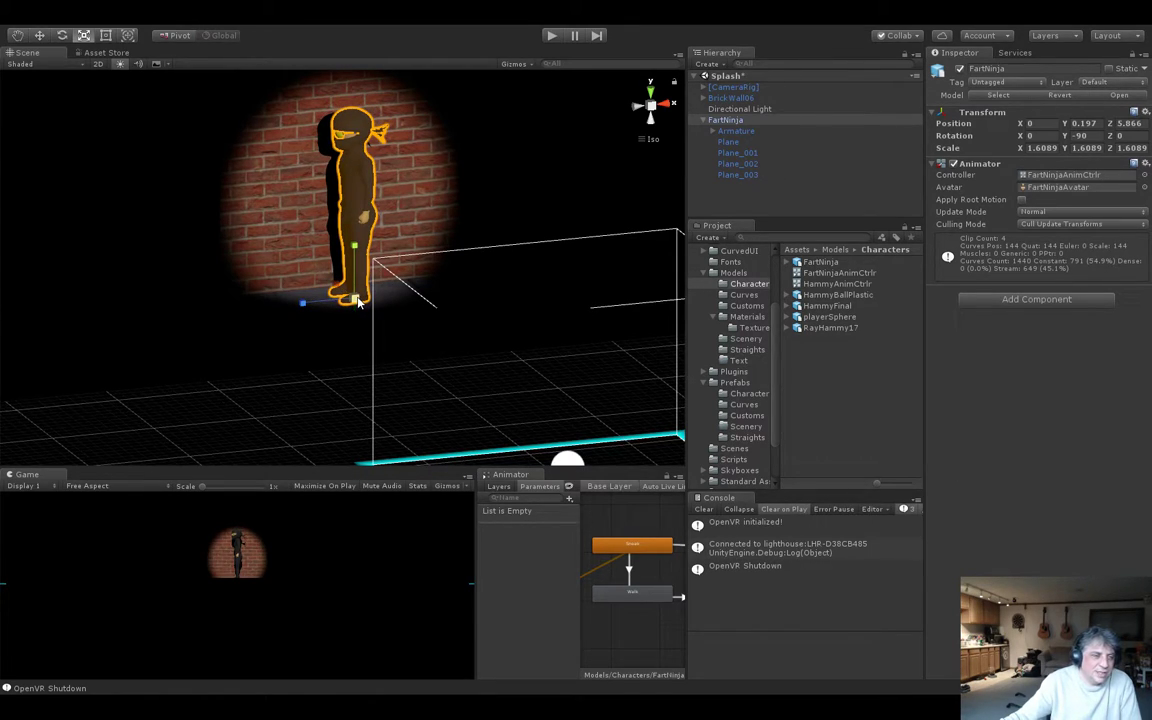